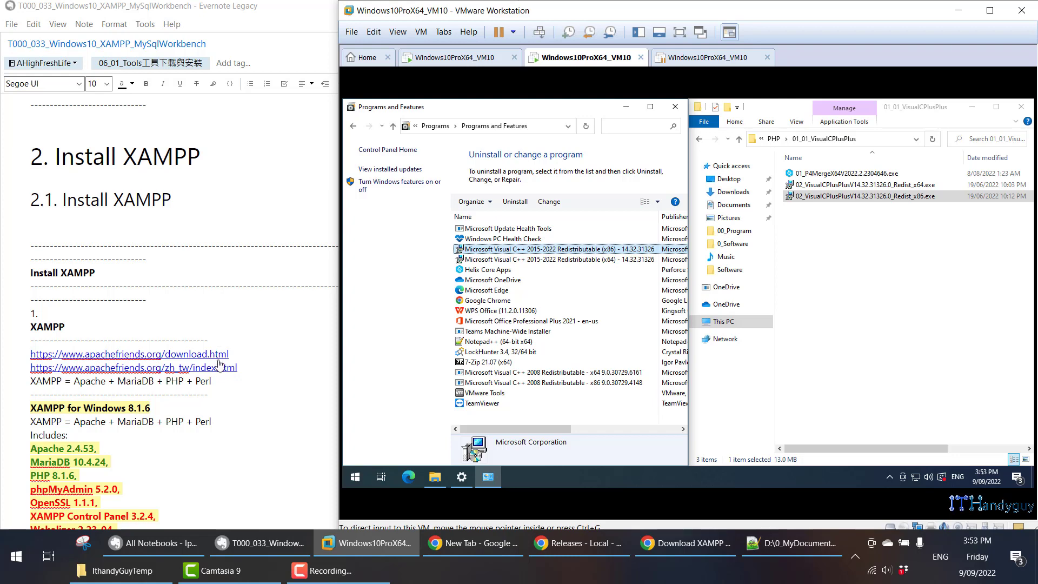
# - Open both Apache Friends XAMPP links from the note, compare the pages, and close the zh_tw page
pyautogui.click(215, 358)
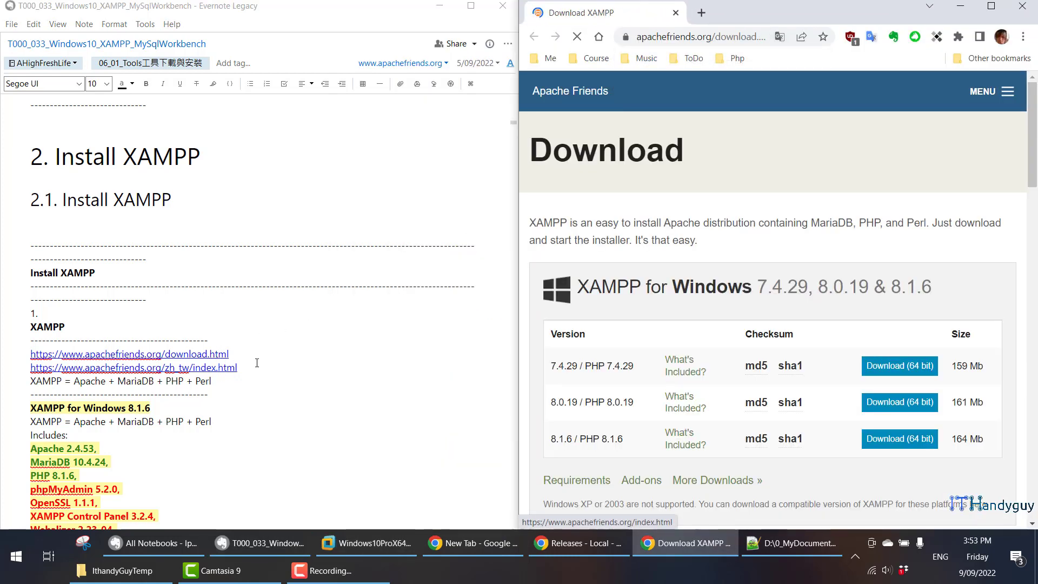
pyautogui.click(133, 367)
pyautogui.click(594, 12)
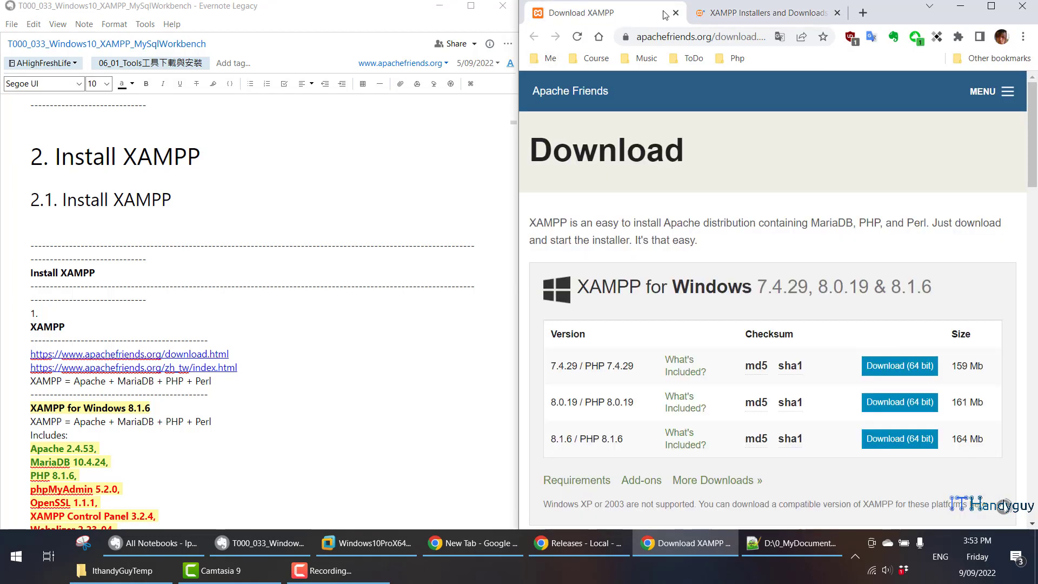
pyautogui.click(757, 13)
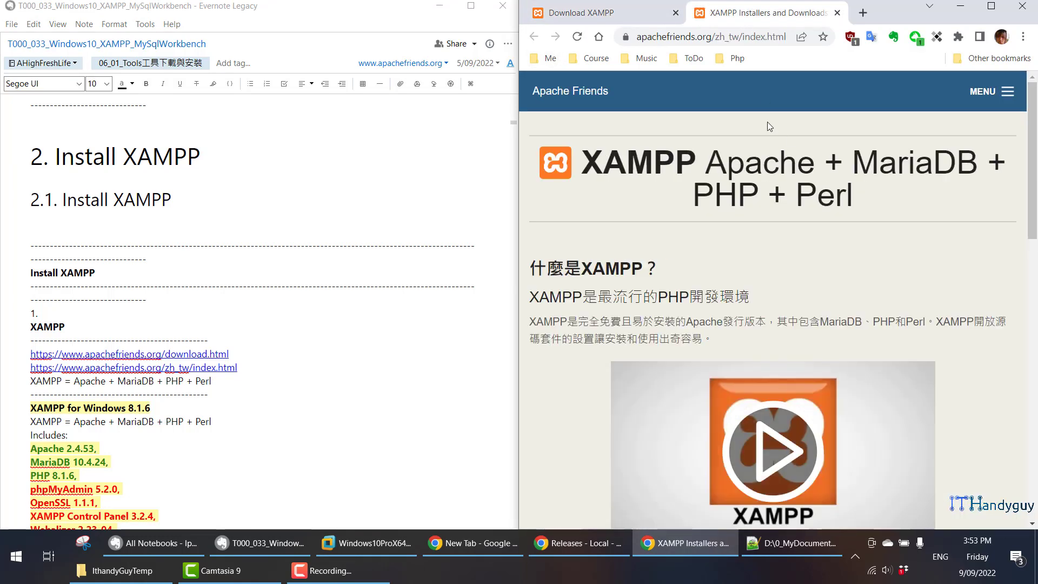
pyautogui.click(649, 8)
pyautogui.click(837, 12)
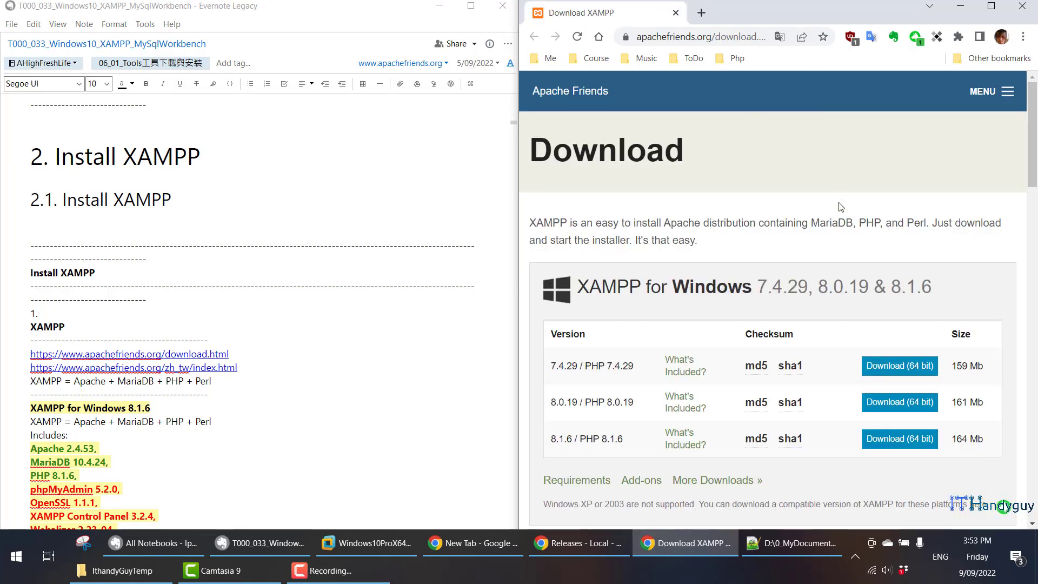
# - Show the included components of XAMPP for Windows 8.1.6 in a full-size window, and return the window to half the screen
pyautogui.scroll(-2, 698, 302)
pyautogui.moveTo(699, 307)
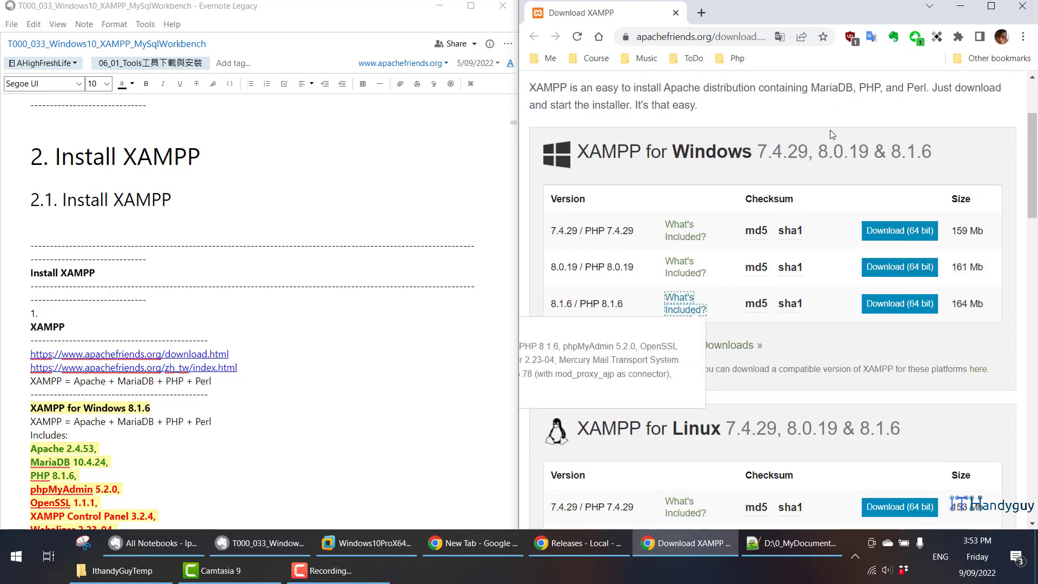
pyautogui.click(992, 6)
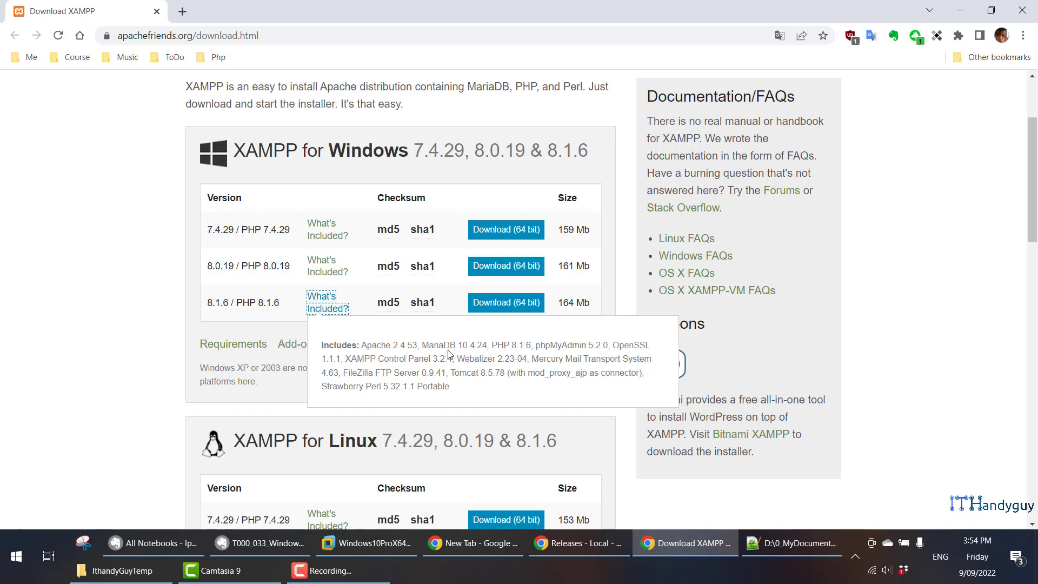
pyautogui.press('super+Right')
# - Examine the note's component list for XAMPP for Windows 8.1.6, including Apache, MariaDB, PHP and Perl
pyautogui.scroll(-5, 368, 285)
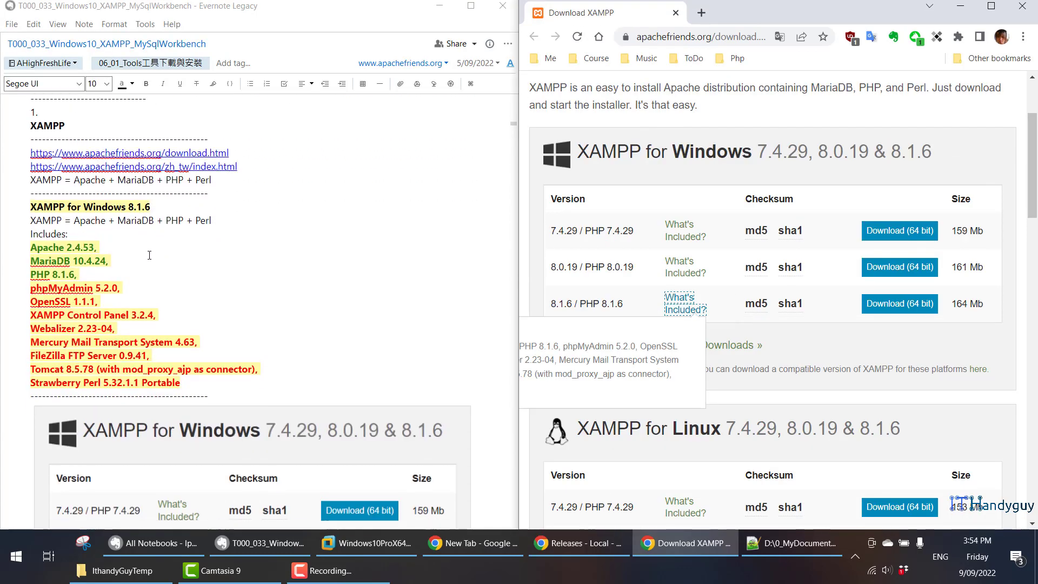
pyautogui.moveTo(32, 205); pyautogui.dragTo(252, 379)
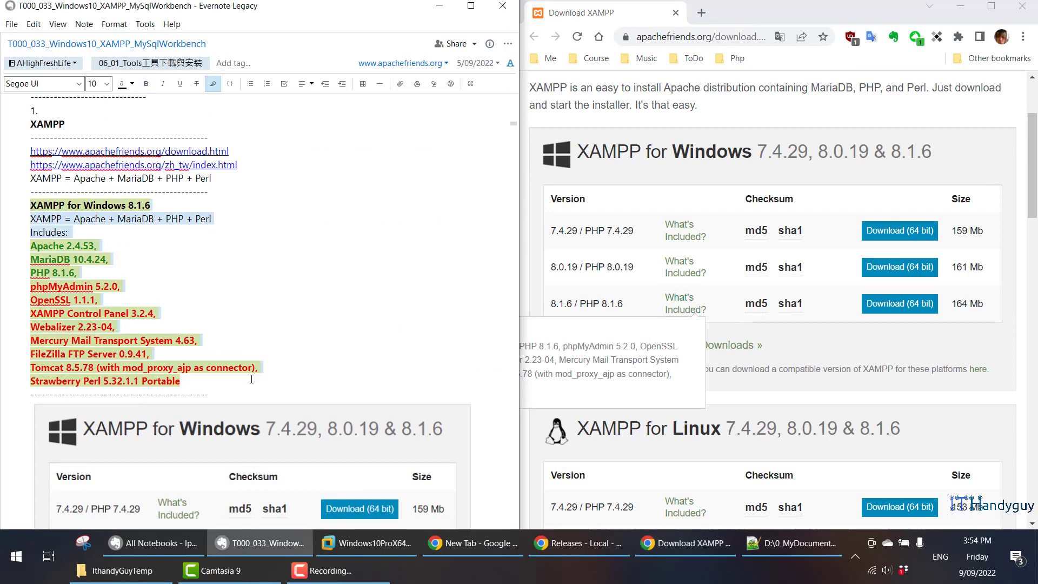
pyautogui.tripleClick(32, 263)
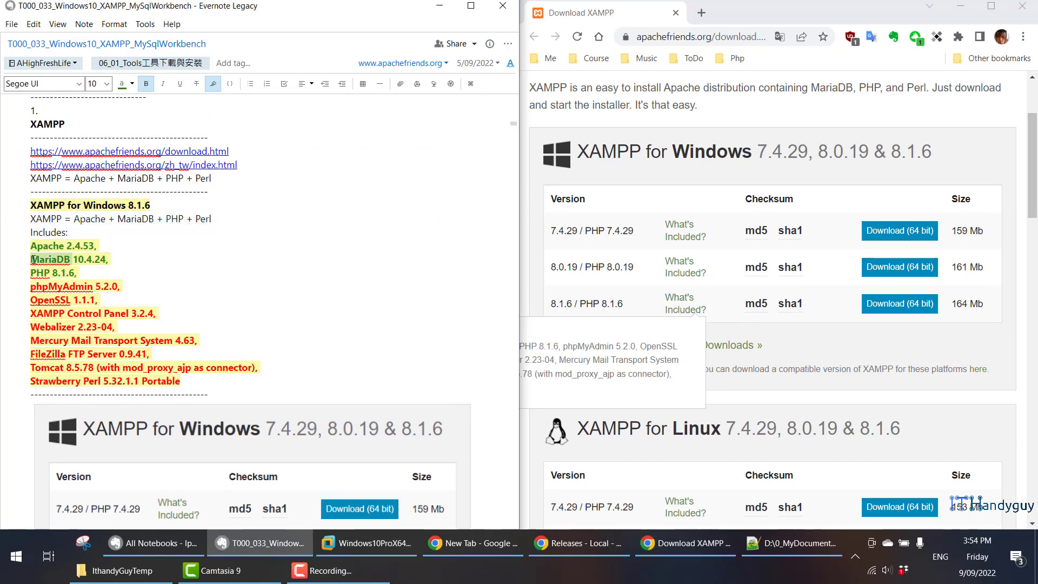
pyautogui.click(31, 219)
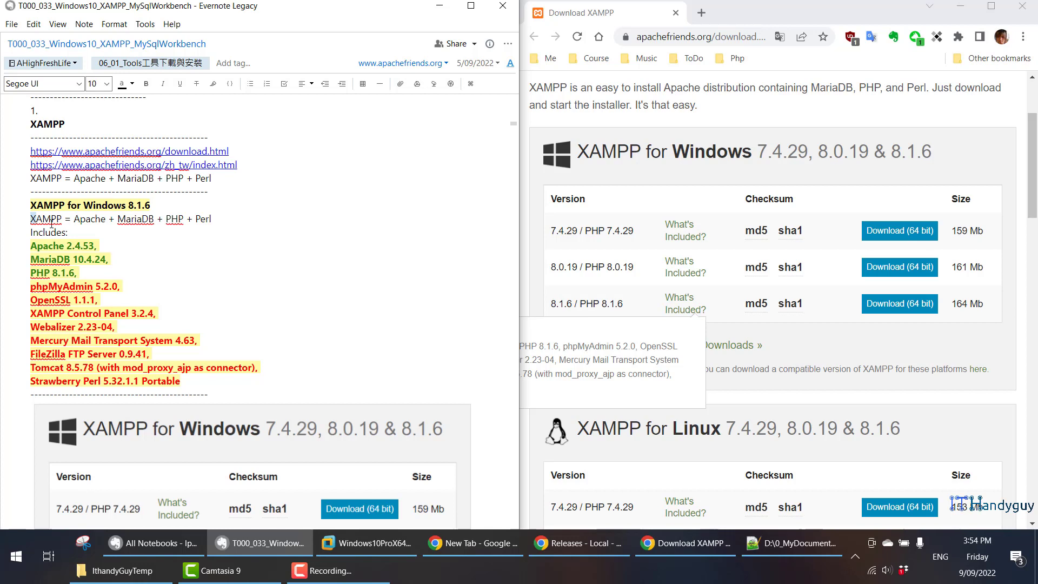
pyautogui.moveTo(36, 219); pyautogui.dragTo(30, 221)
pyautogui.doubleClick(77, 218)
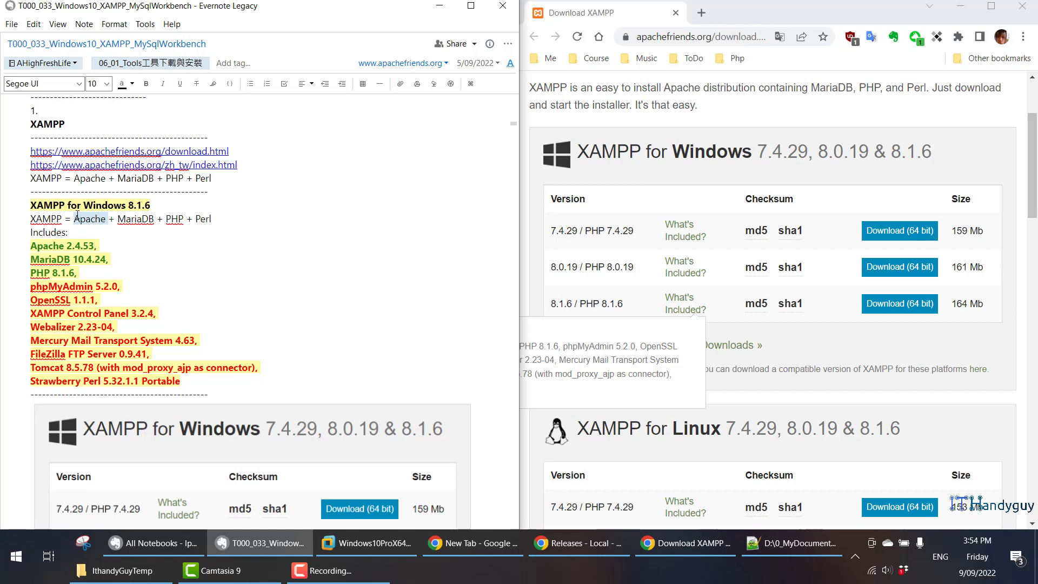
pyautogui.doubleClick(124, 220)
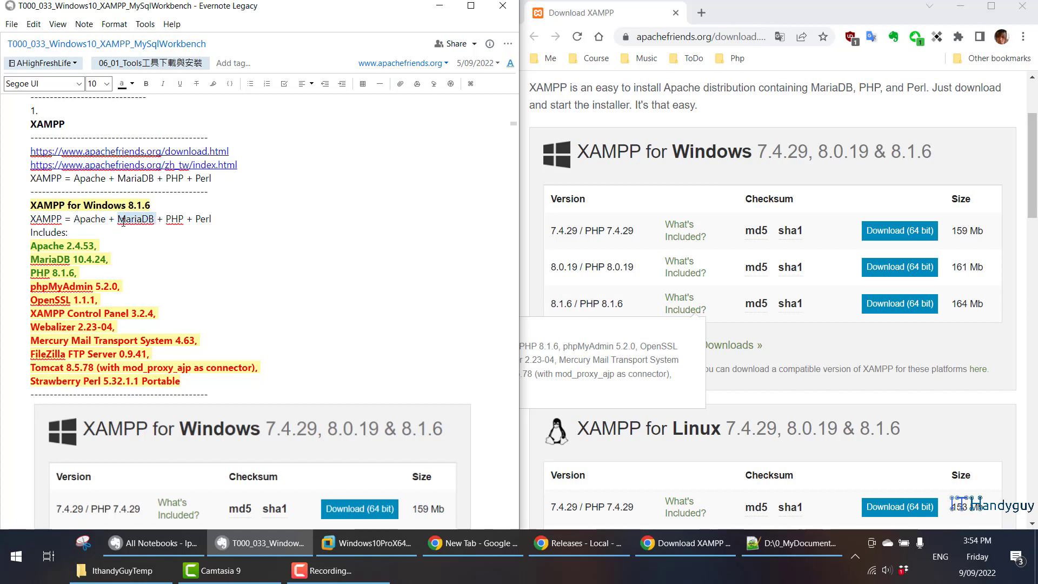
pyautogui.doubleClick(175, 219)
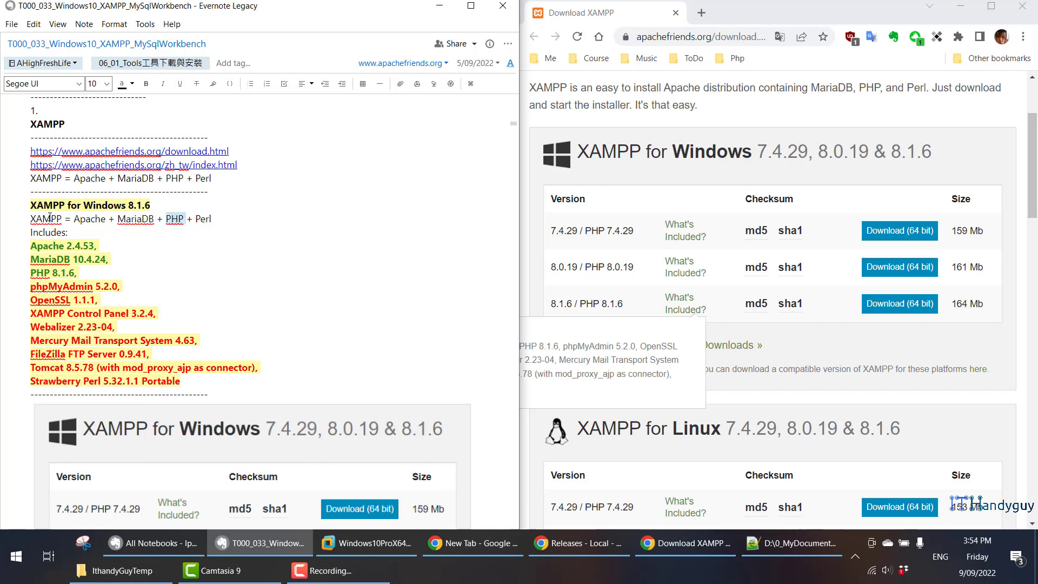
pyautogui.click(57, 218)
pyautogui.doubleClick(205, 220)
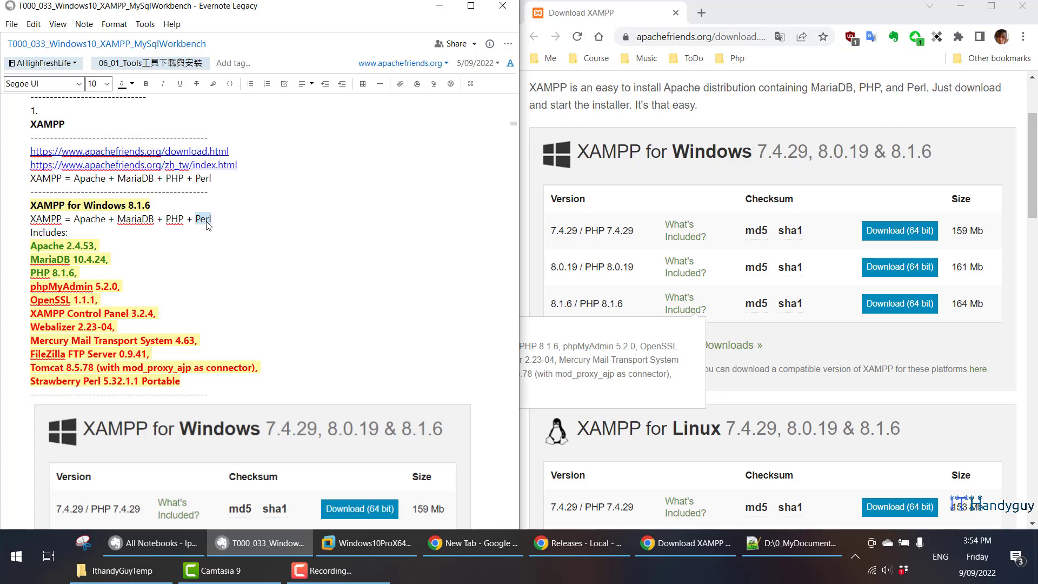
# - Read the note's User Account Control (UAC) section and the installer warning screenshot in it
pyautogui.scroll(-12, 207, 224)
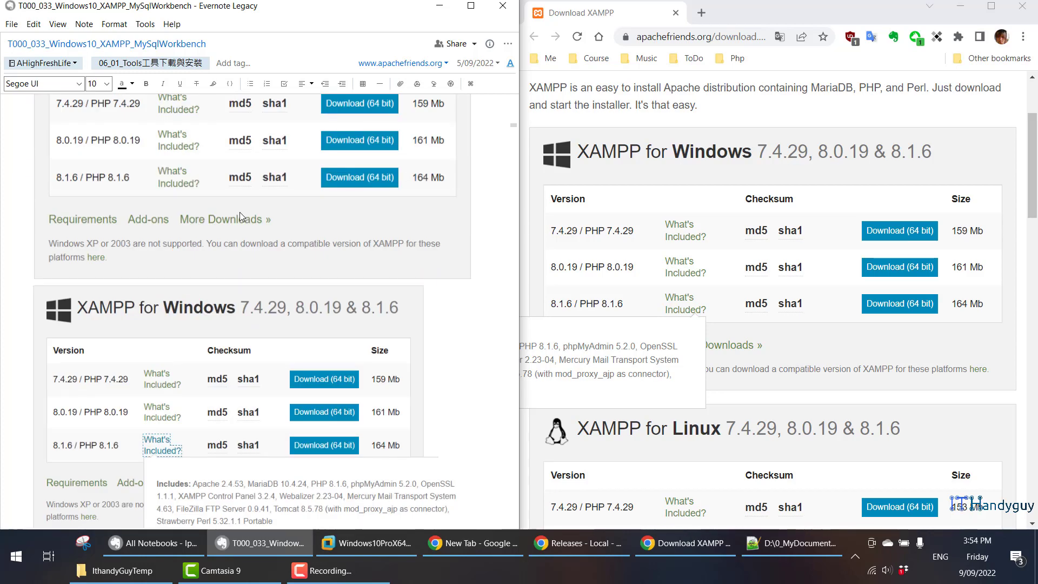
pyautogui.scroll(-5, 242, 215)
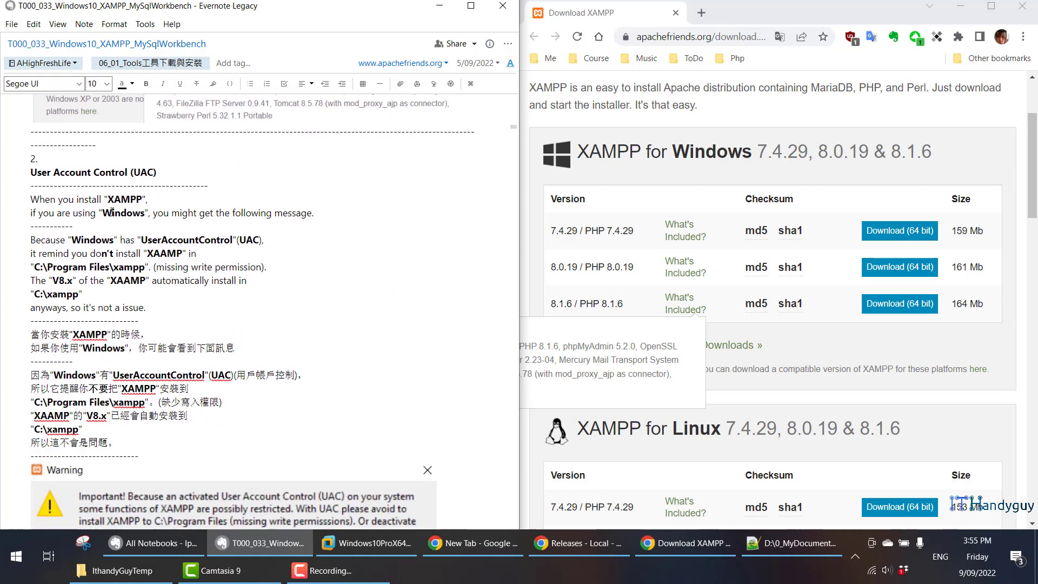
pyautogui.scroll(-3, 112, 212)
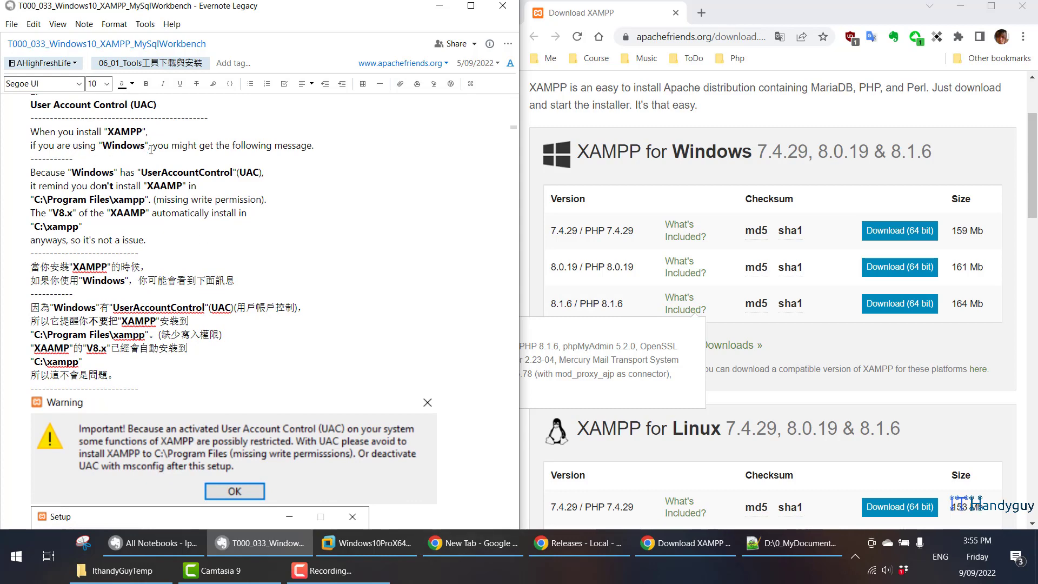
pyautogui.scroll(-3, 311, 159)
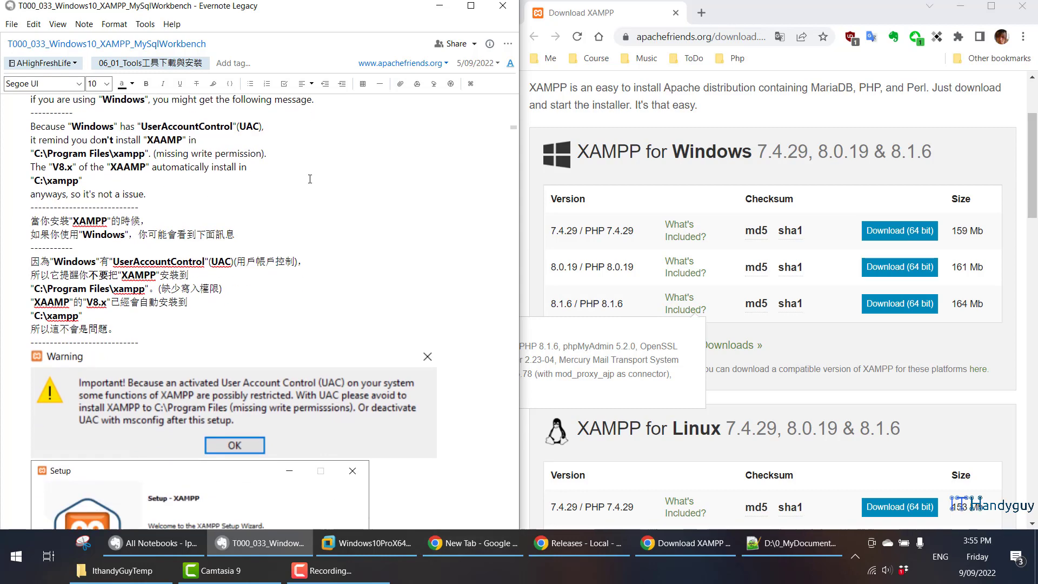
pyautogui.click(304, 365)
pyautogui.scroll(3, 313, 304)
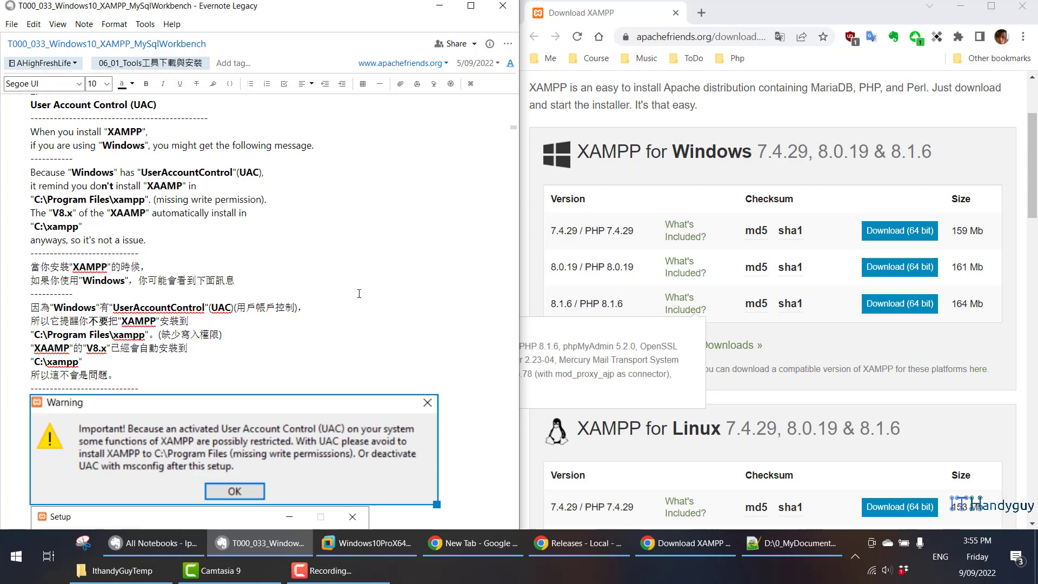
# - Switch to the Windows 10 virtual machine in VMware Workstation and open its User Account Control settings
pyautogui.click(368, 546)
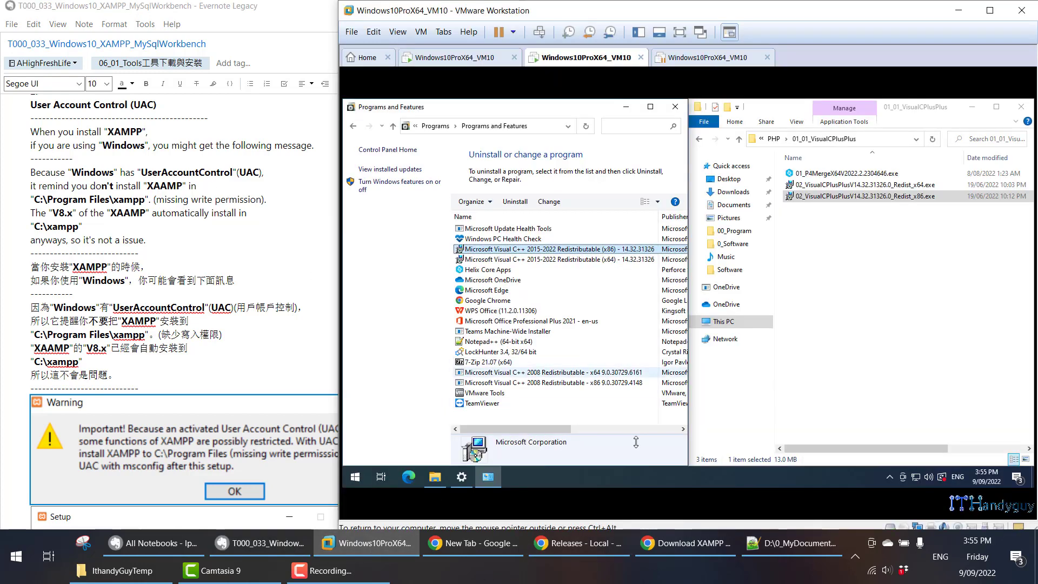
pyautogui.click(559, 481)
pyautogui.press('super')
pyautogui.press('super')
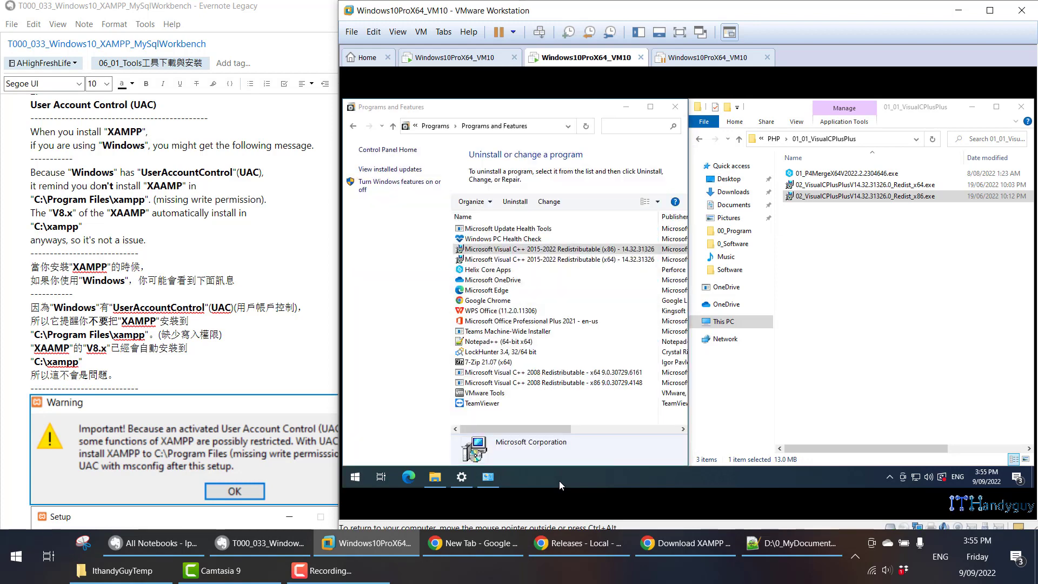
pyautogui.press('super')
pyautogui.write('user acc')
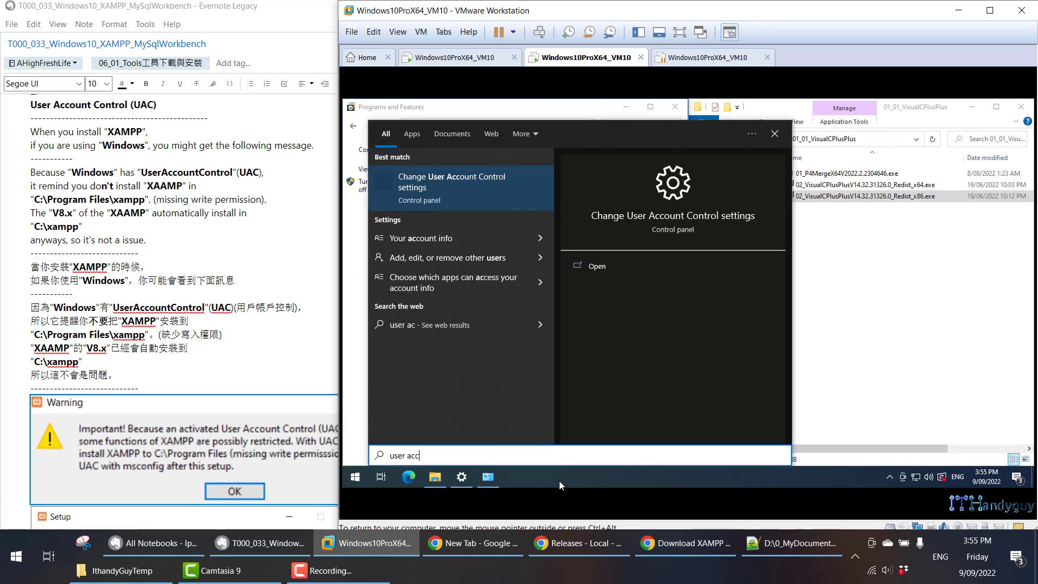
pyautogui.click(463, 187)
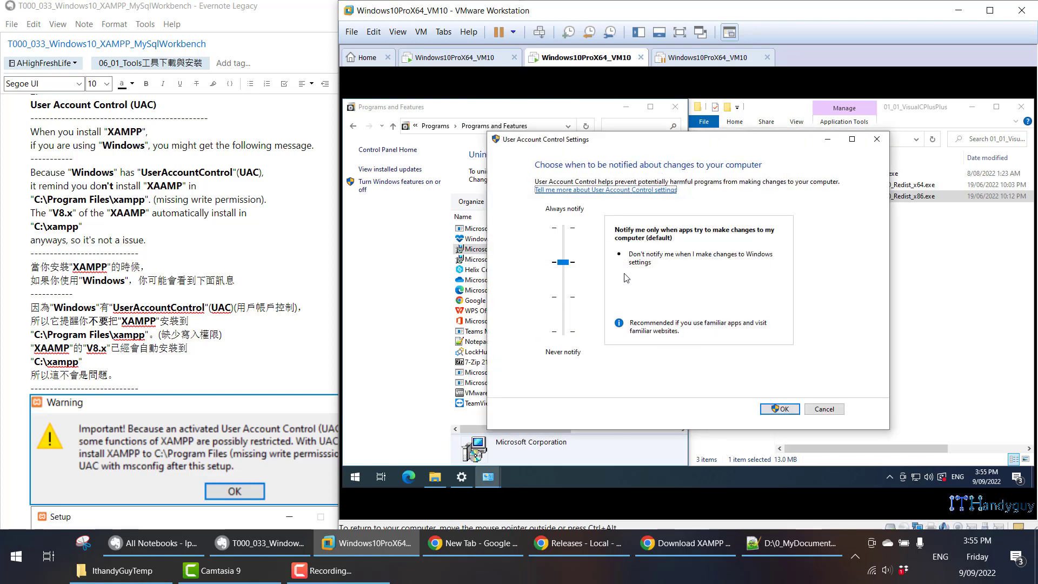
# - Try the User Account Control level at Never notify, return it to the default level and cancel the dialog
pyautogui.click(563, 264)
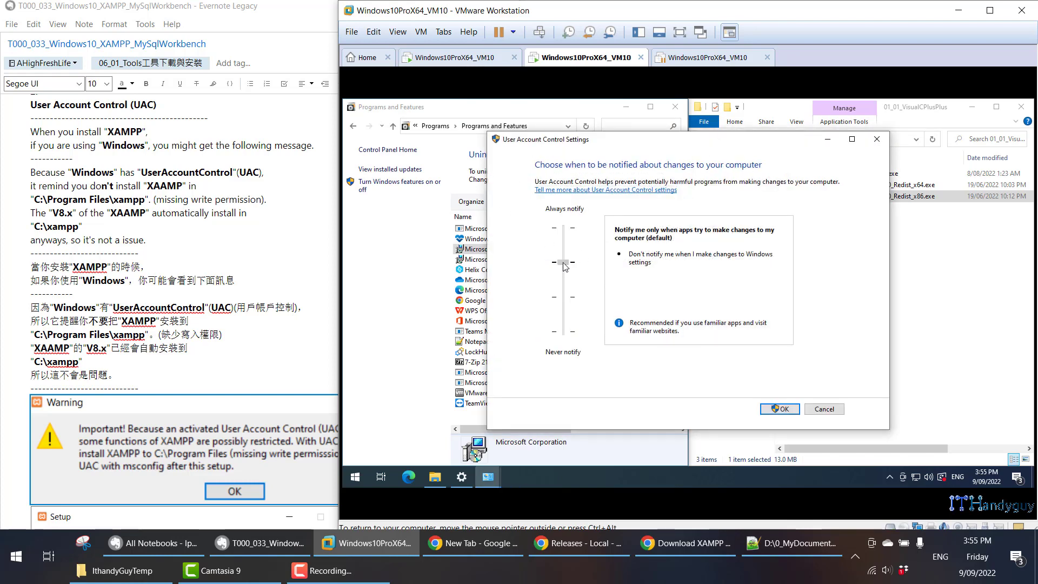
pyautogui.moveTo(565, 266); pyautogui.dragTo(566, 336)
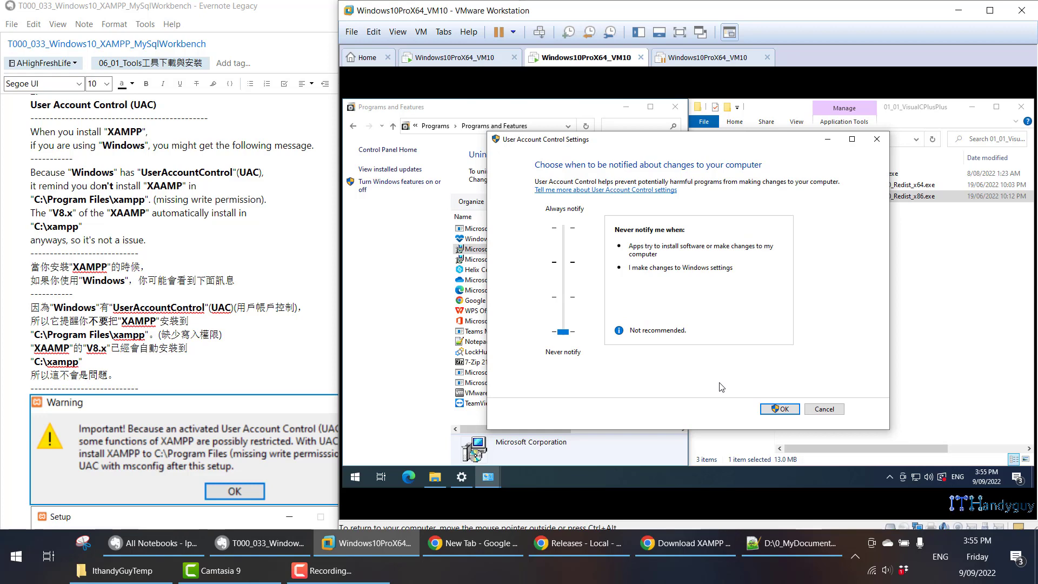
pyautogui.moveTo(564, 332); pyautogui.dragTo(566, 273)
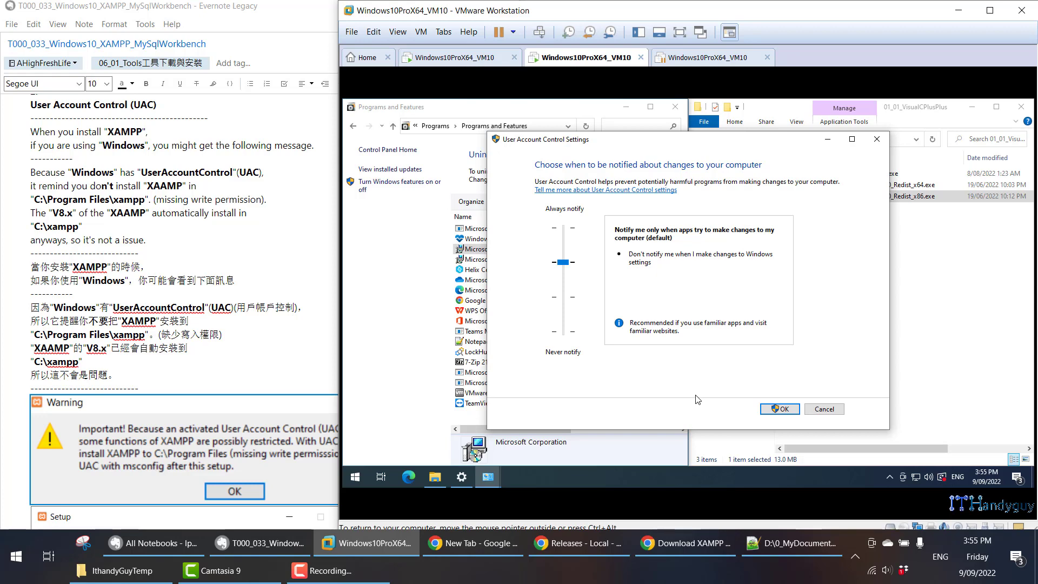
pyautogui.click(823, 409)
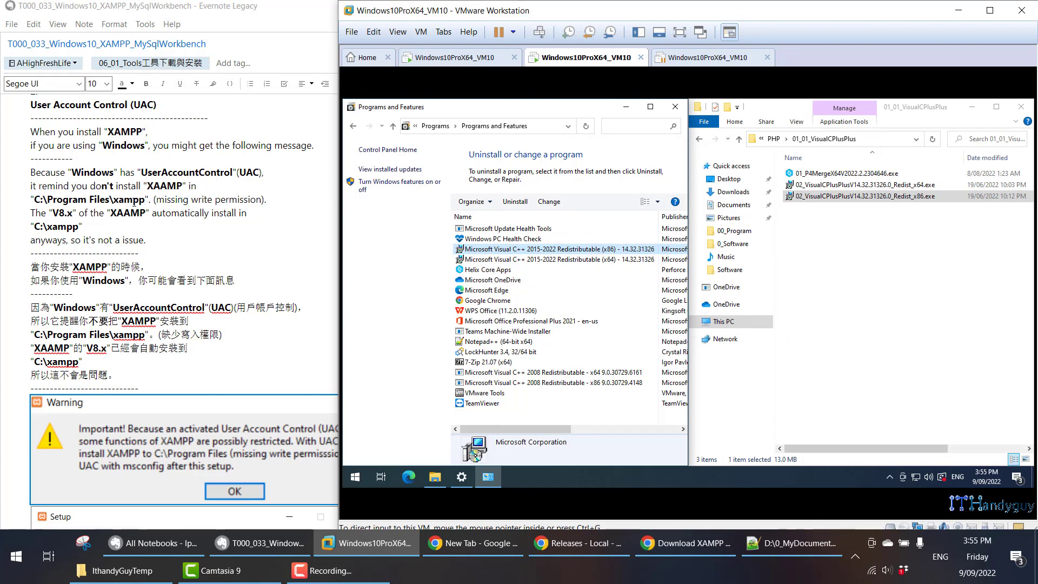
# - Compare the note's C:\Program Files\xampp and C:\xampp install locations for XAMPP V8.x
pyautogui.moveTo(32, 198); pyautogui.dragTo(144, 198)
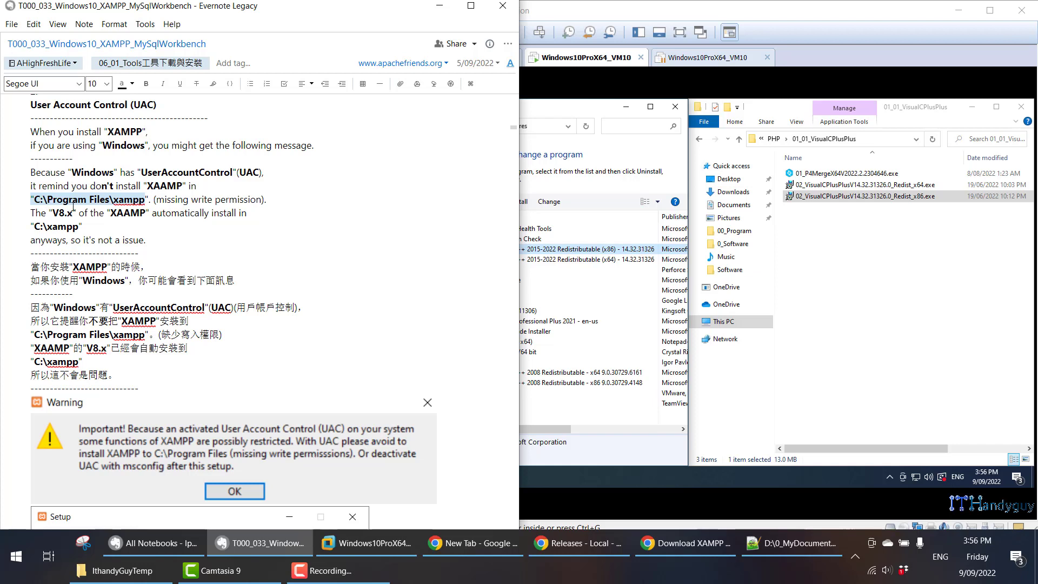
pyautogui.moveTo(52, 213); pyautogui.dragTo(72, 210)
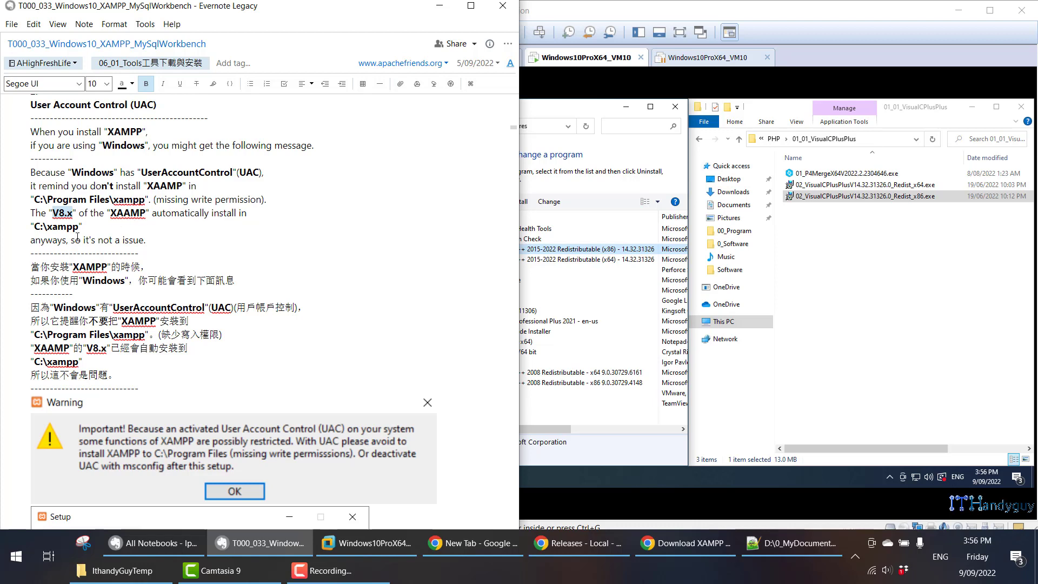
pyautogui.moveTo(34, 226); pyautogui.dragTo(48, 223)
pyautogui.moveTo(49, 200); pyautogui.dragTo(111, 200)
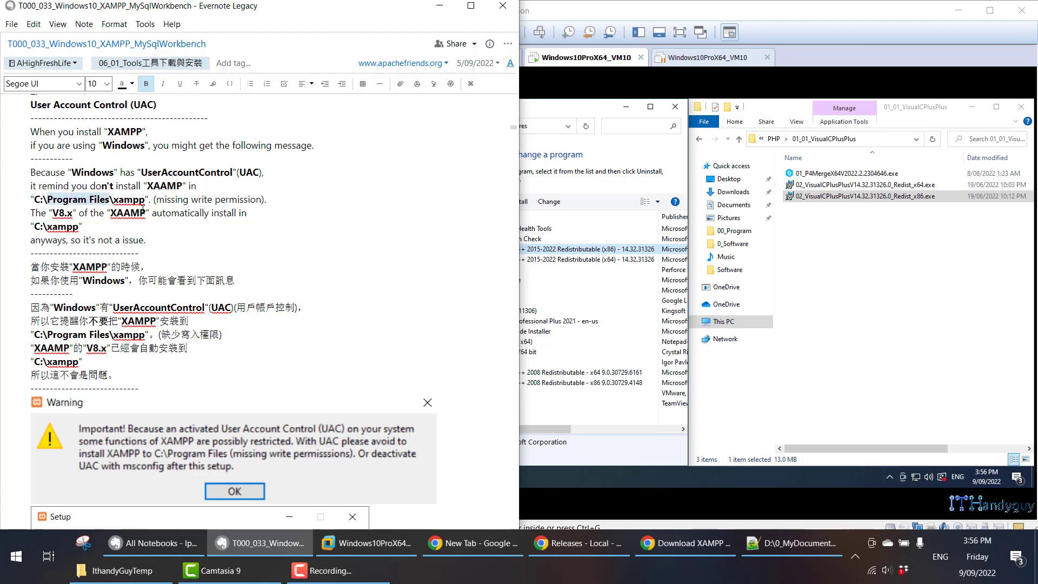
pyautogui.moveTo(52, 213); pyautogui.dragTo(72, 227)
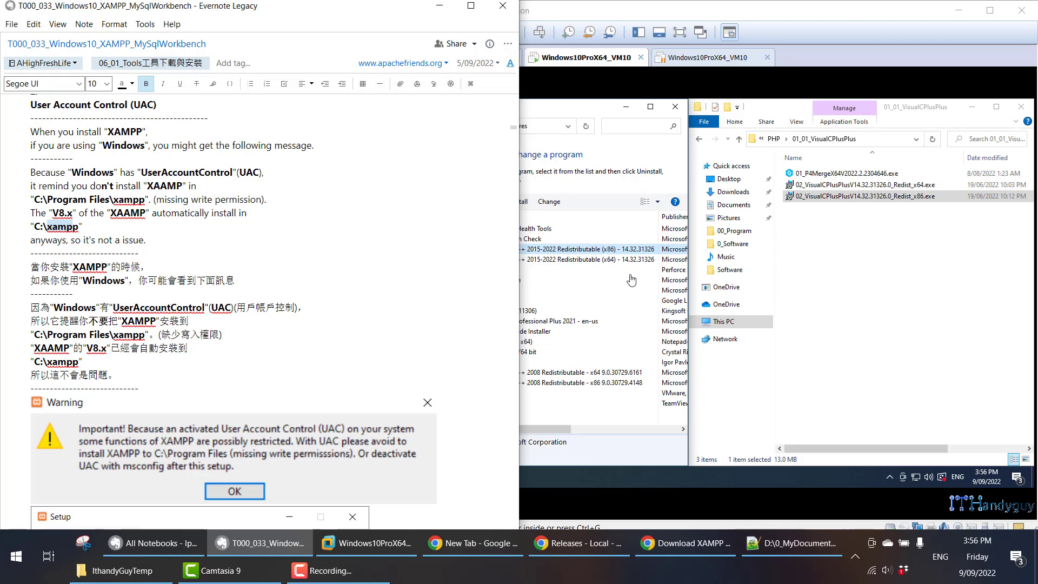
# - In the virtual machine's PHP share, open the 01_03_Xampp folder, run 03_XamppV8.1.6.0x64.exe and allow it through User Account Control
pyautogui.click(739, 139)
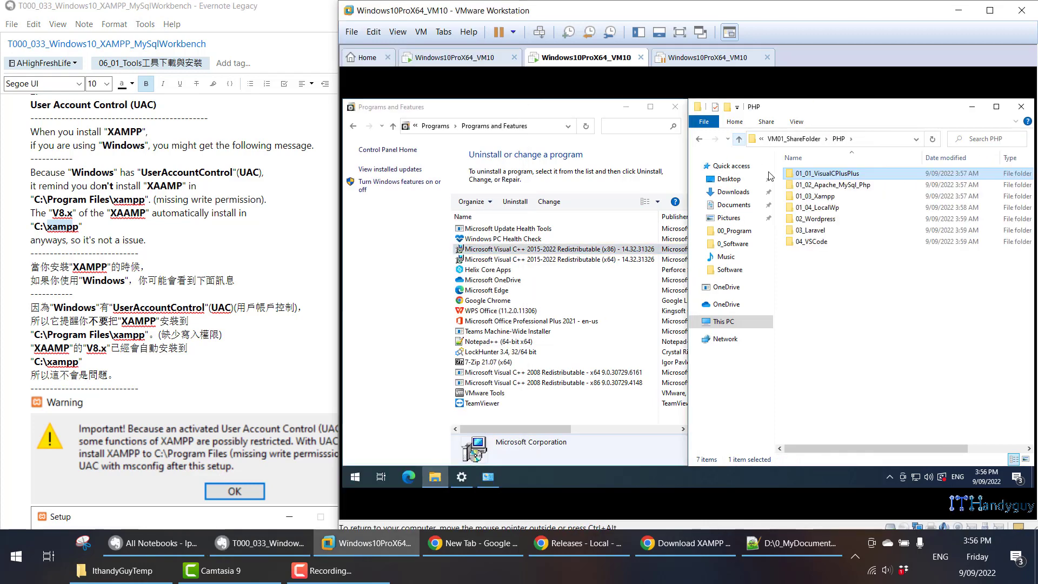
pyautogui.click(812, 200)
pyautogui.doubleClick(812, 196)
pyautogui.click(831, 175)
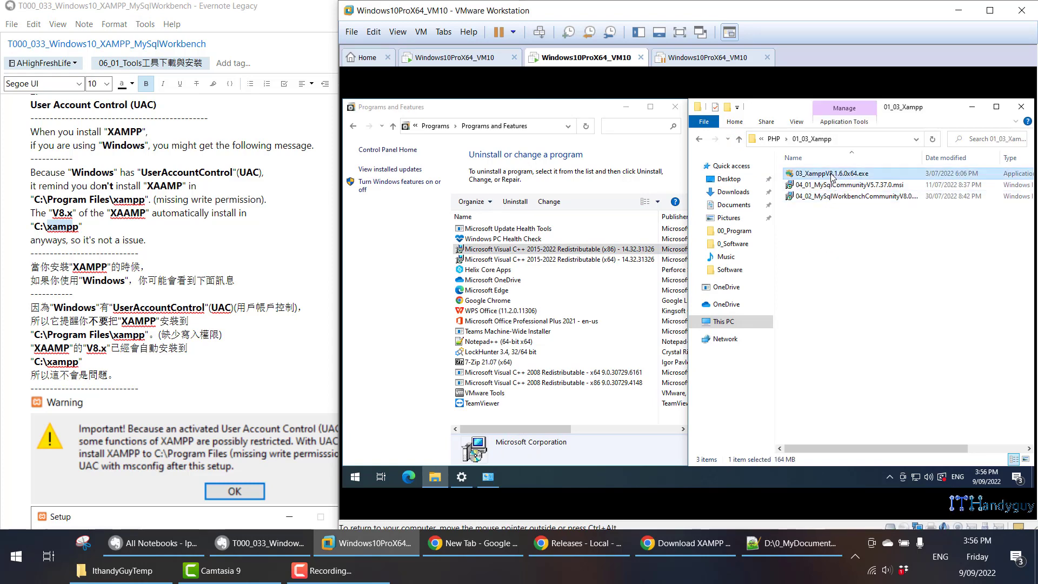
pyautogui.doubleClick(831, 174)
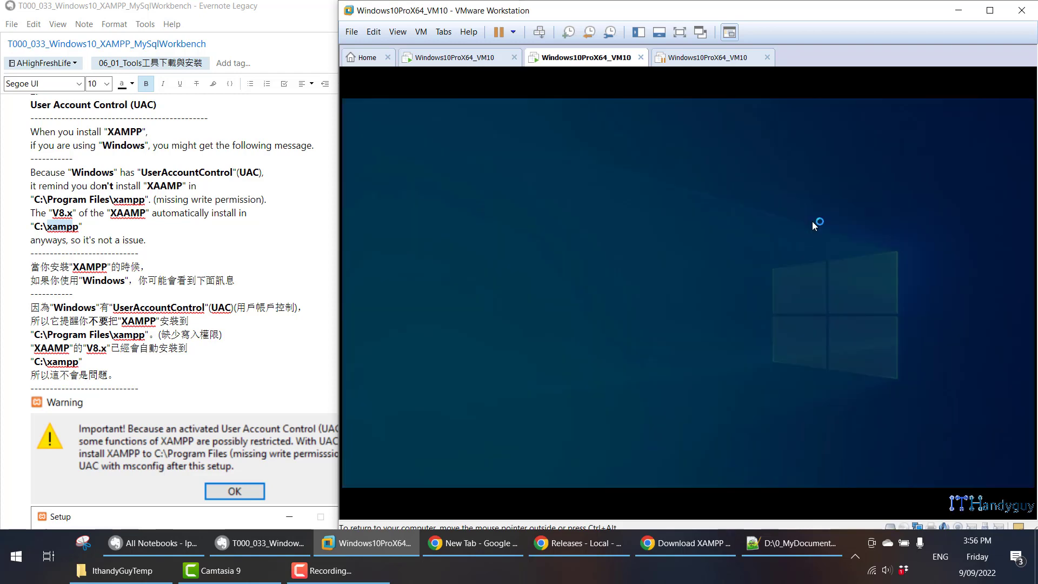
pyautogui.click(660, 372)
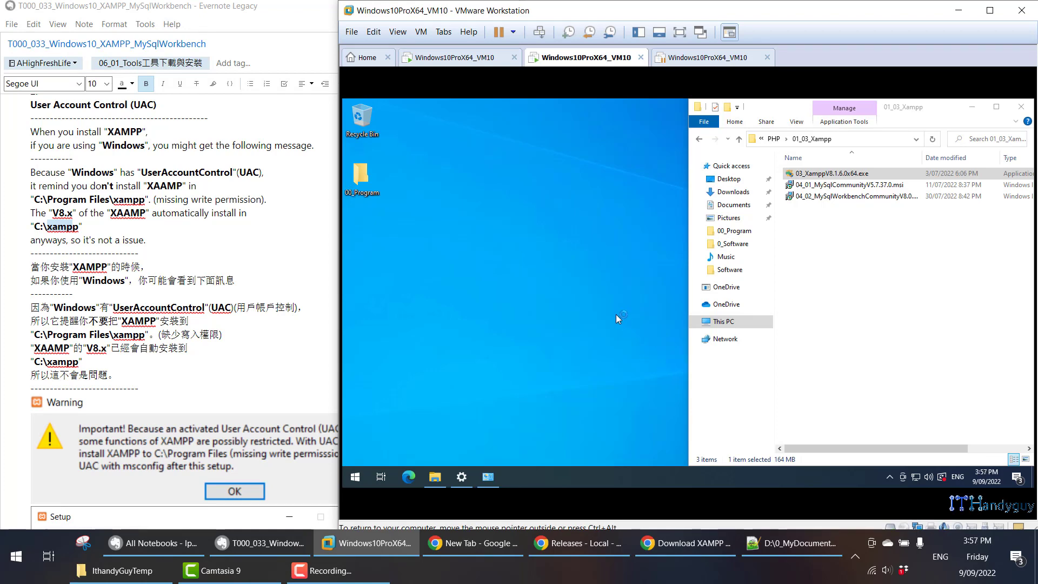
# - Check the installer's User Account Control warning against the note, acknowledge it and continue past the XAMPP setup welcome page
pyautogui.scroll(-15, 109, 324)
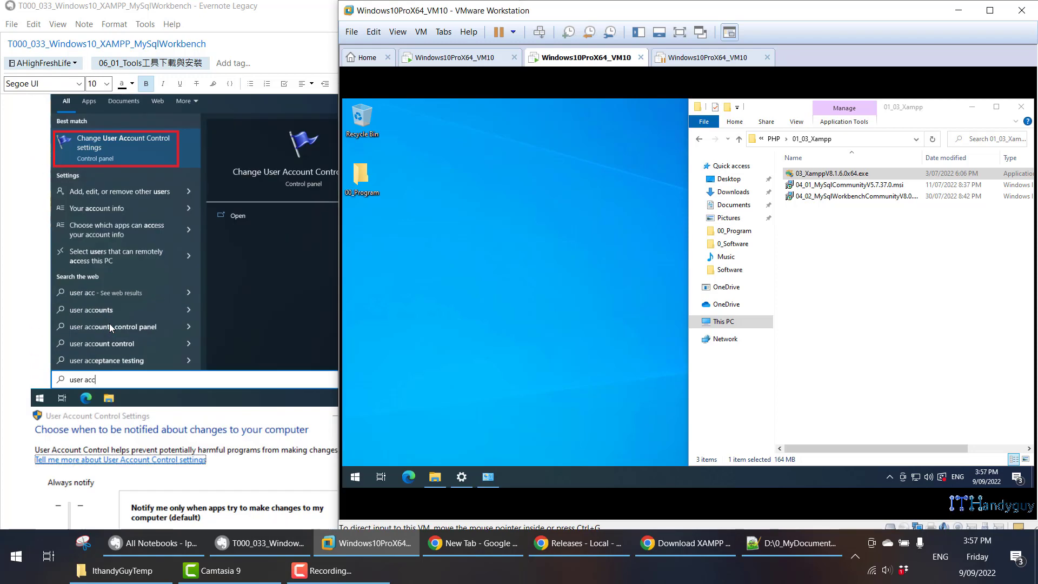
pyautogui.scroll(-5, 109, 323)
pyautogui.click(75, 277)
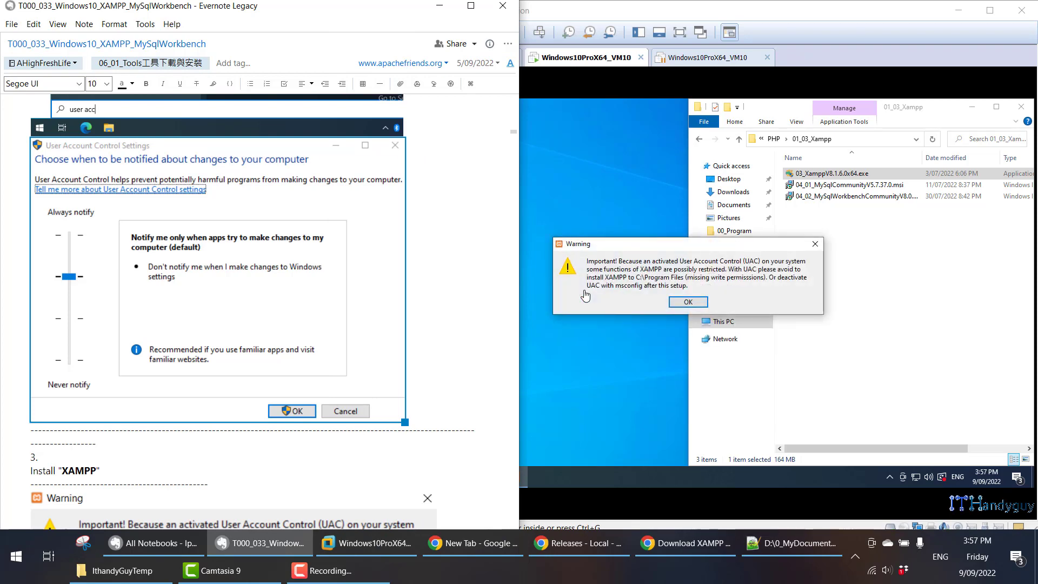
pyautogui.scroll(13, 239, 296)
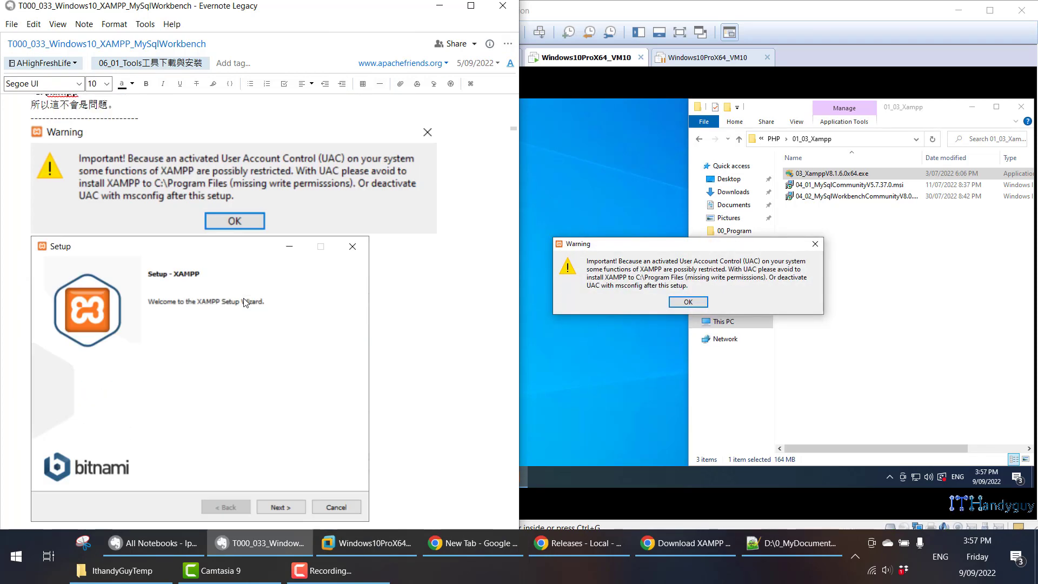
pyautogui.scroll(5, 243, 298)
pyautogui.click(240, 297)
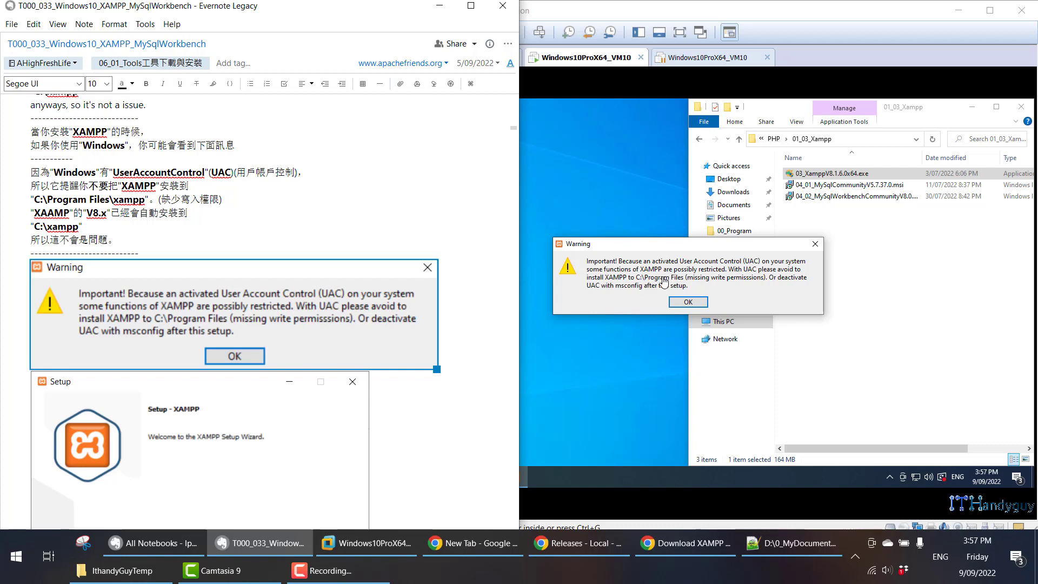
pyautogui.click(688, 303)
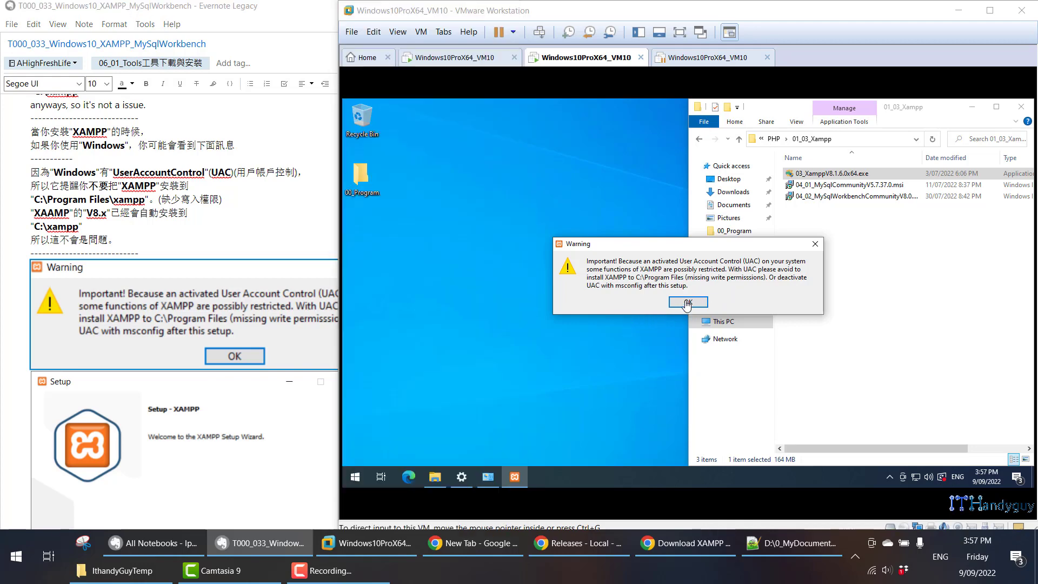
pyautogui.click(688, 301)
pyautogui.scroll(-15, 257, 287)
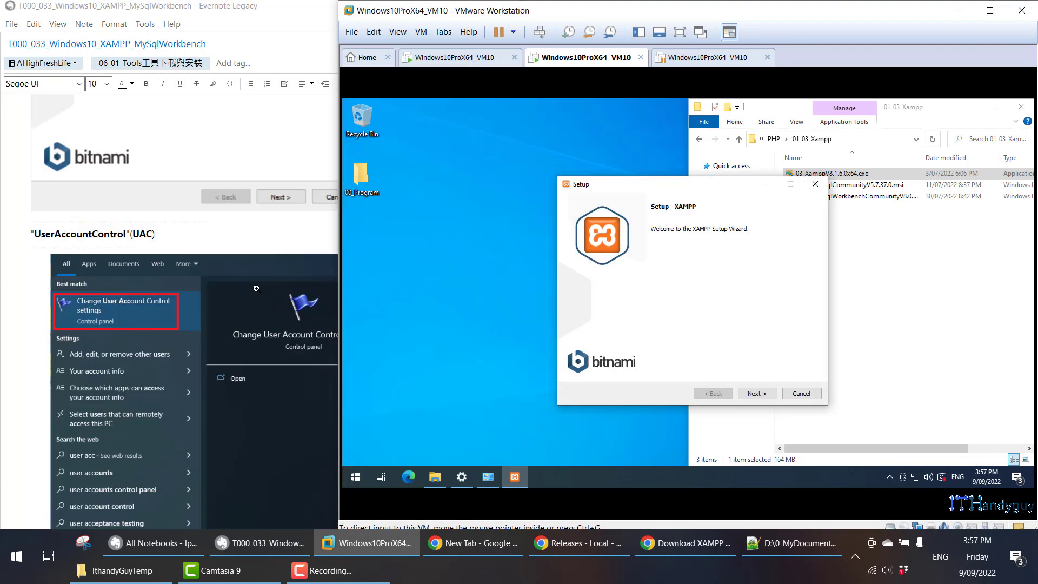
pyautogui.click(756, 393)
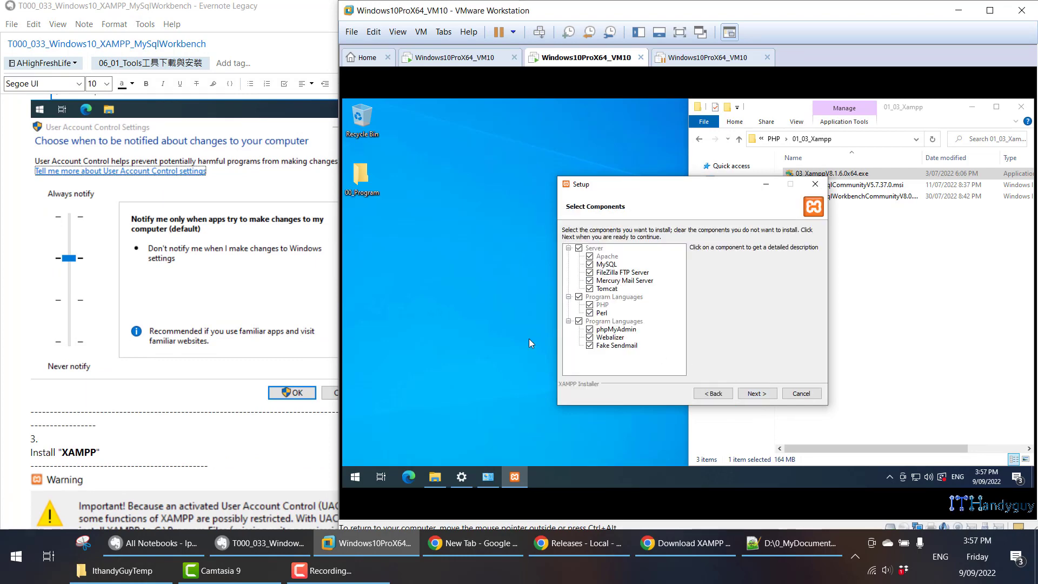
# - Review the note's explanation of XAMPP as Apache, MariaDB, PHP and Perl against the MySQL entry in the installer's component list
pyautogui.scroll(-2, 185, 359)
pyautogui.scroll(-10, 185, 360)
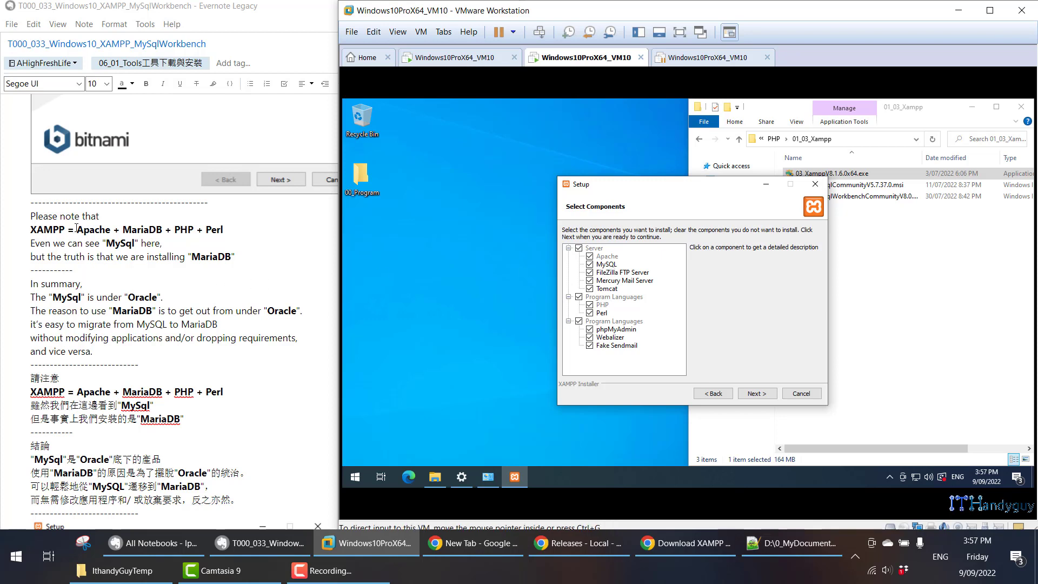
pyautogui.click(40, 231)
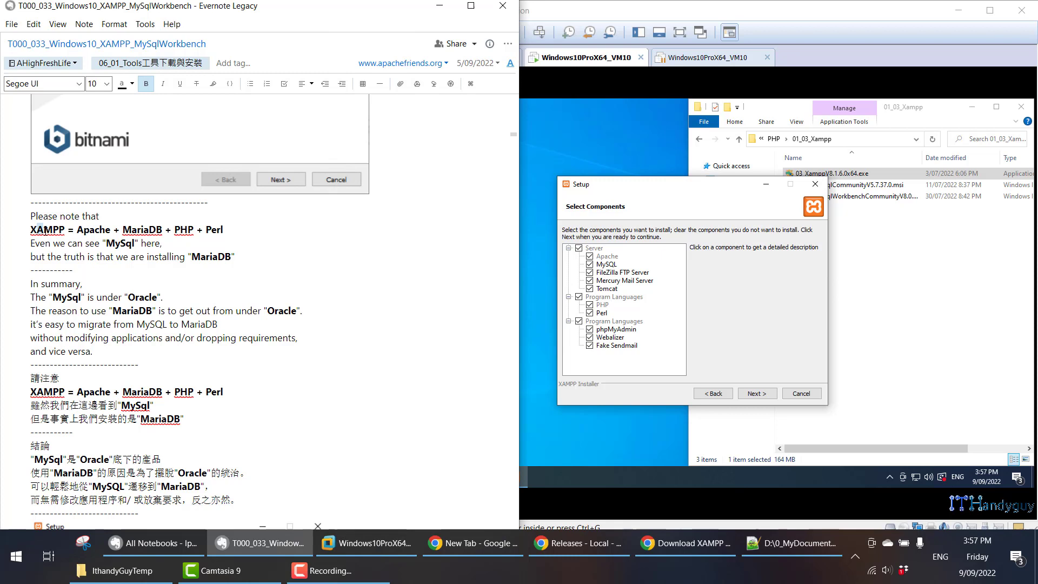
pyautogui.doubleClick(90, 231)
pyautogui.doubleClick(127, 230)
pyautogui.click(48, 230)
pyautogui.doubleClick(181, 232)
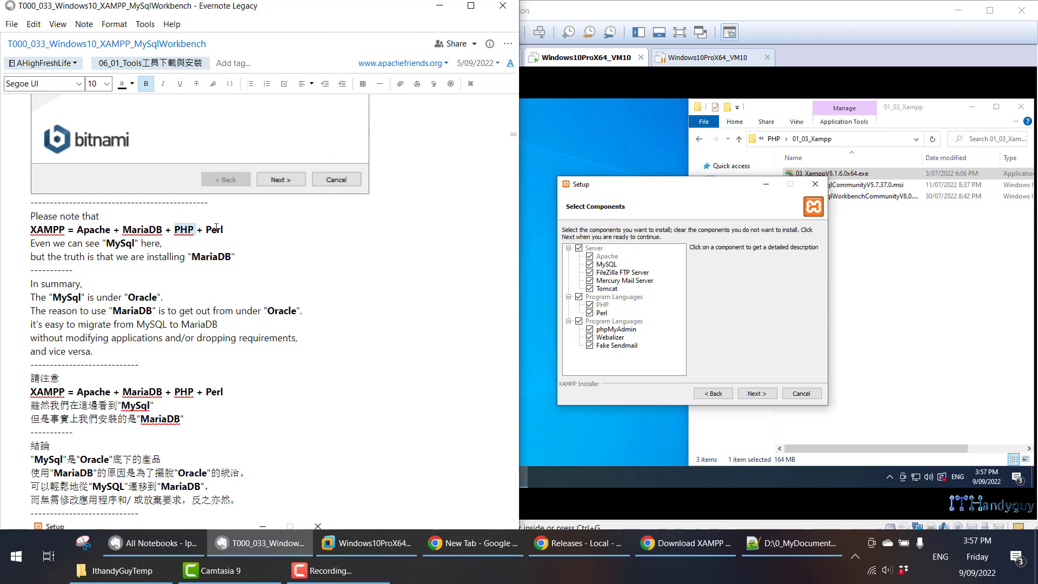
pyautogui.doubleClick(218, 231)
pyautogui.click(591, 268)
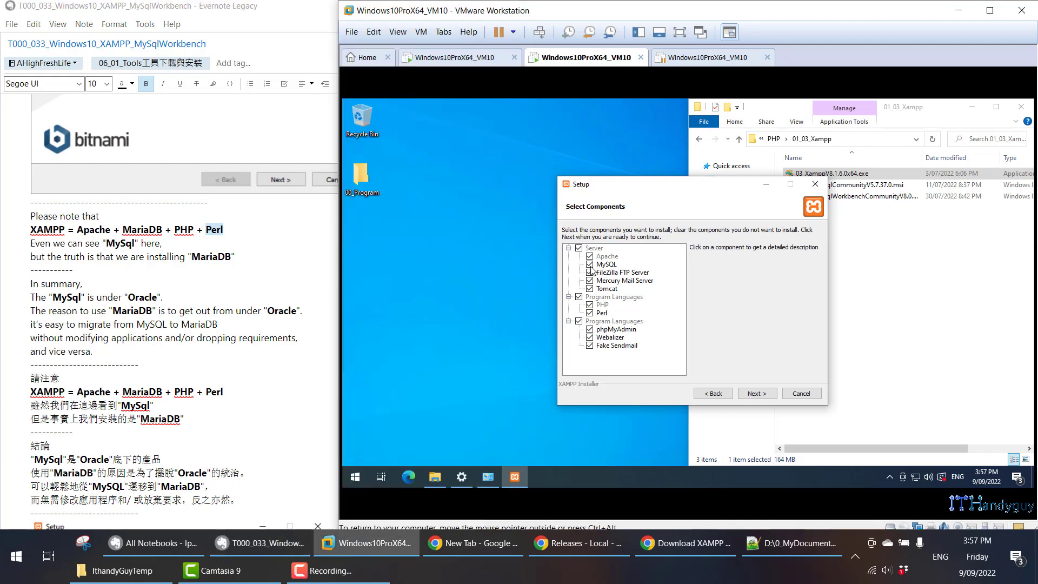
pyautogui.click(590, 264)
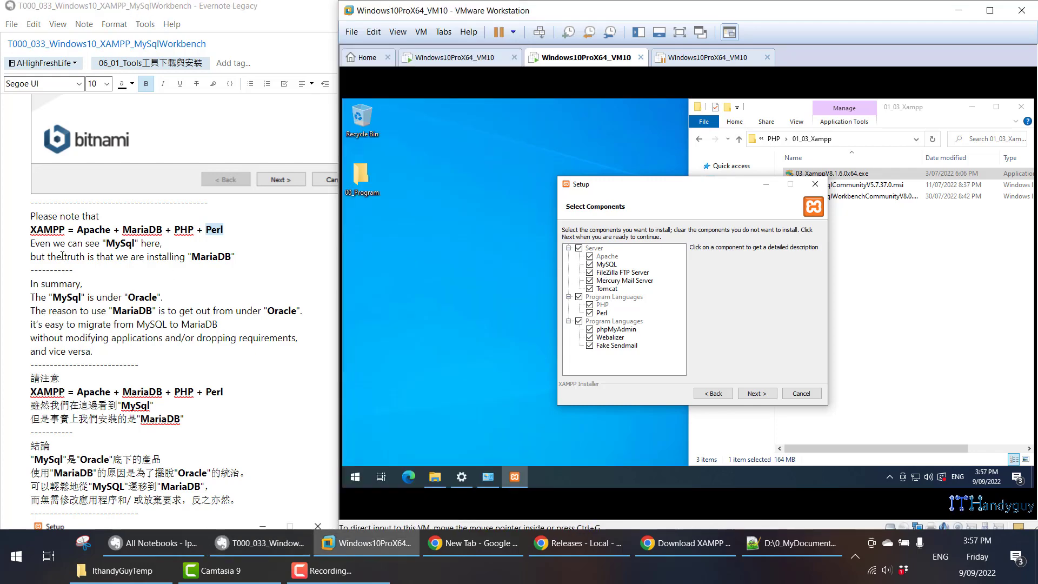
pyautogui.moveTo(62, 257); pyautogui.dragTo(237, 257)
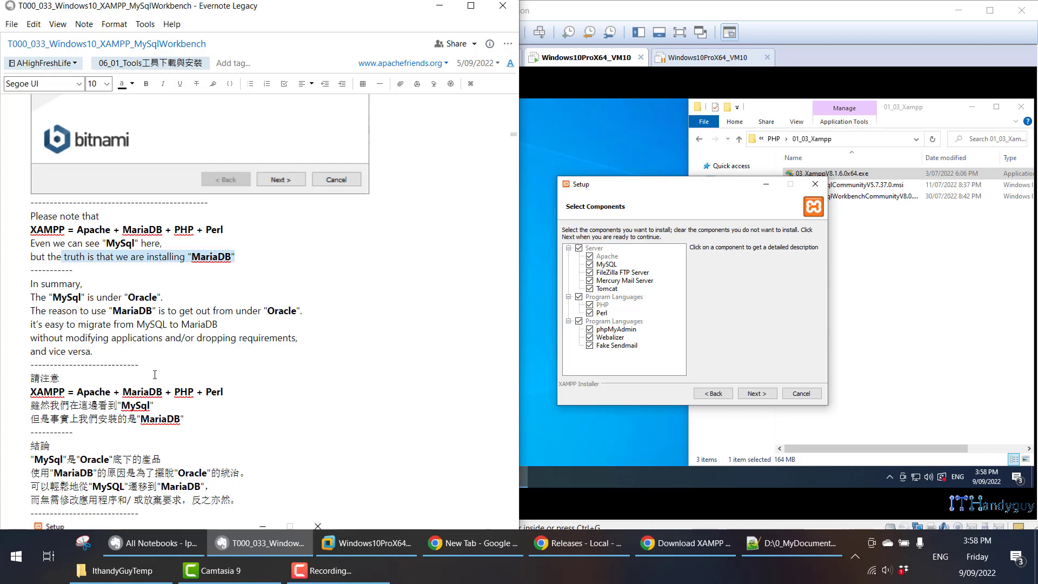
# - Keep all XAMPP components selected and accept C:\xampp as the installation folder
pyautogui.scroll(-3, 154, 375)
pyautogui.scroll(-3, 157, 366)
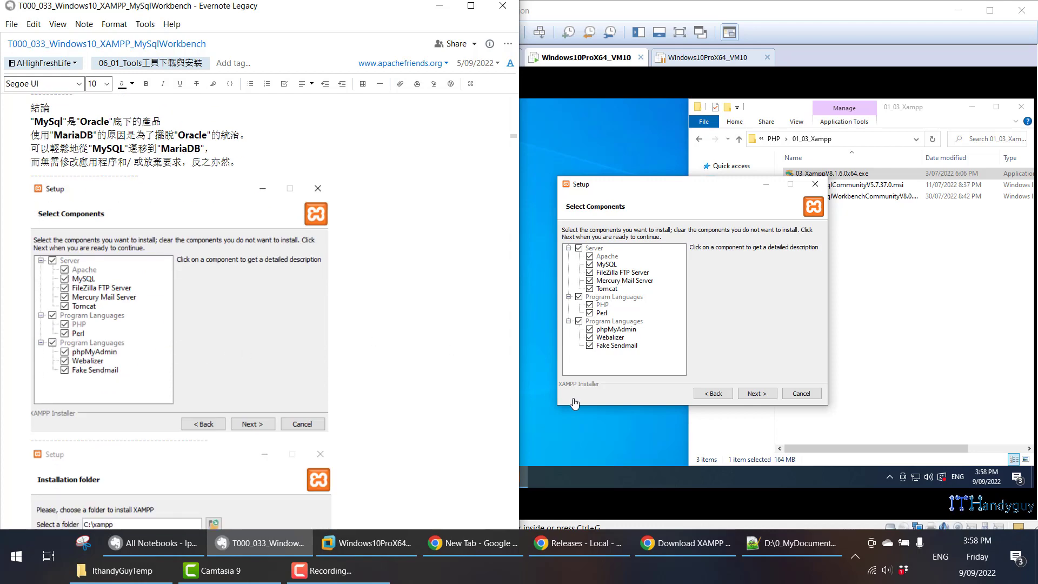
pyautogui.click(755, 394)
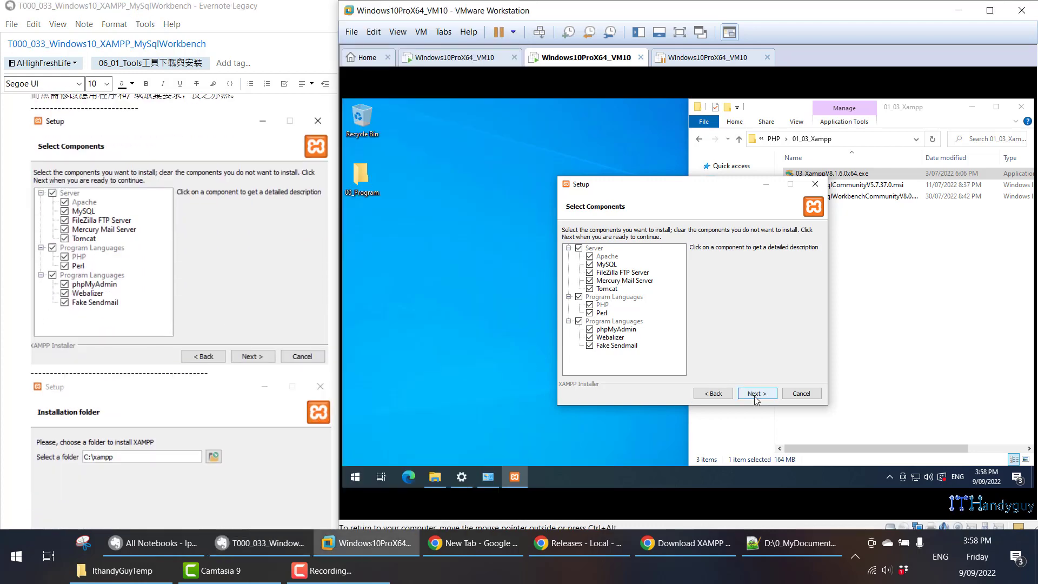
pyautogui.scroll(-1, 244, 372)
pyautogui.scroll(-2, 244, 372)
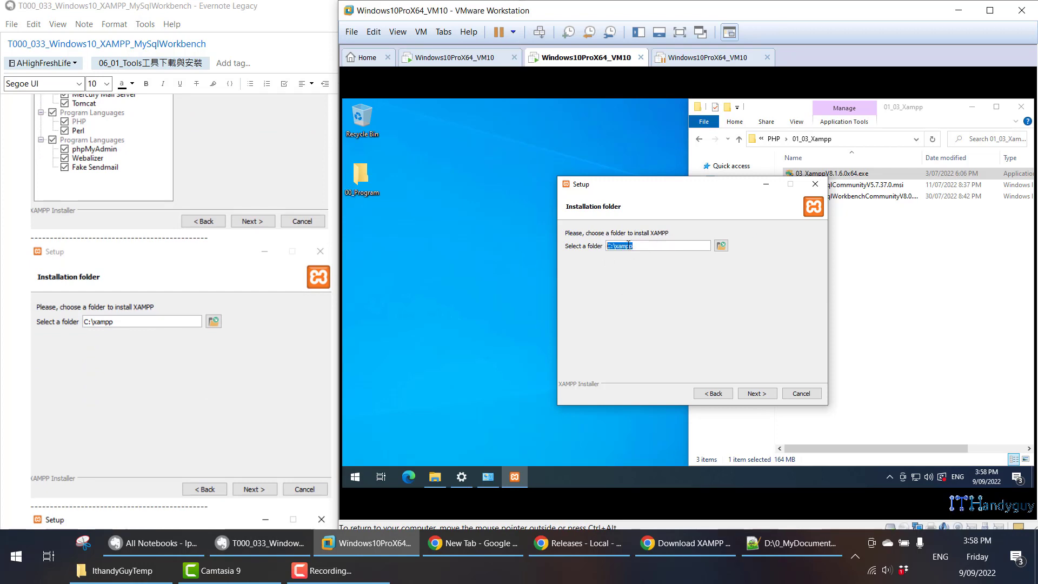
pyautogui.doubleClick(628, 244)
pyautogui.click(614, 247)
pyautogui.click(757, 394)
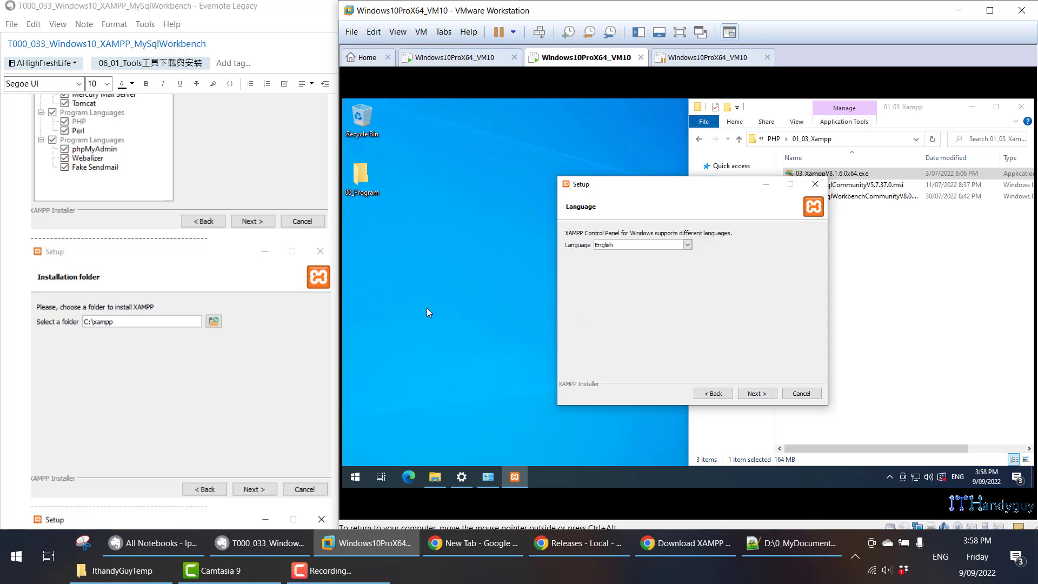
# - Choose English as the XAMPP Control Panel language and continue to the Bitnami for XAMPP page
pyautogui.scroll(-5, 200, 326)
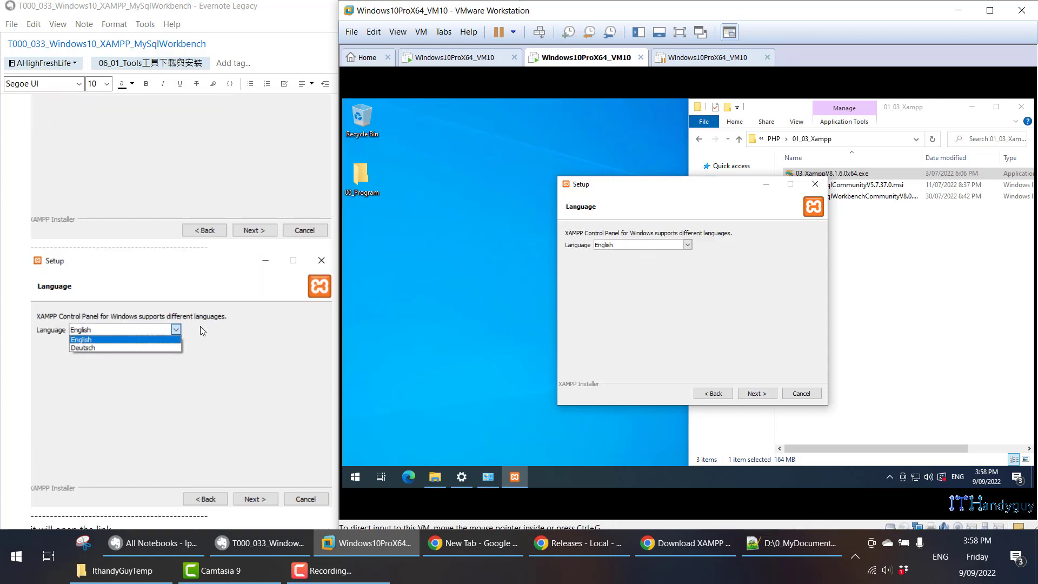
pyautogui.click(688, 245)
pyautogui.click(625, 252)
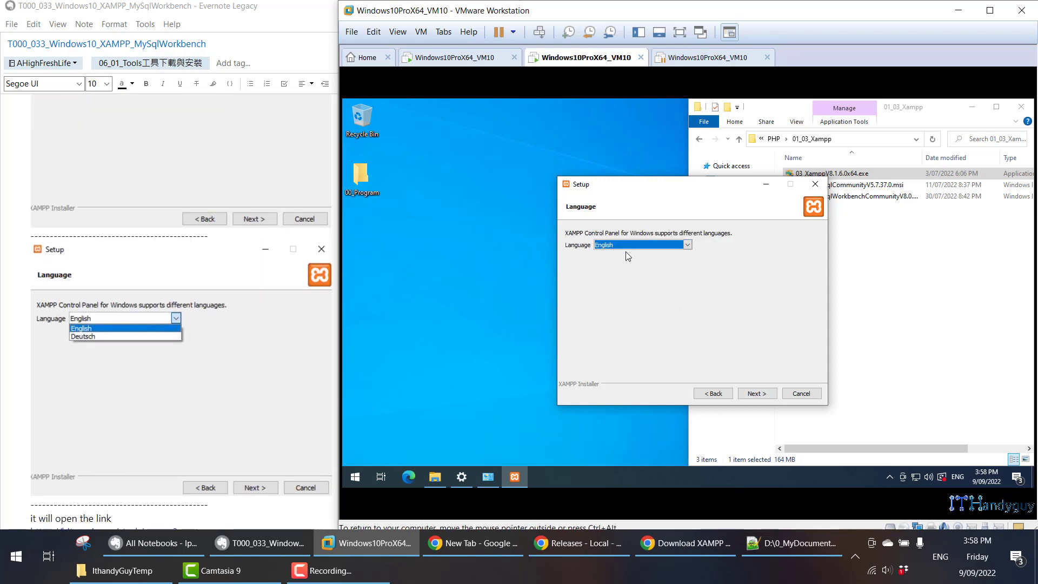
pyautogui.click(757, 394)
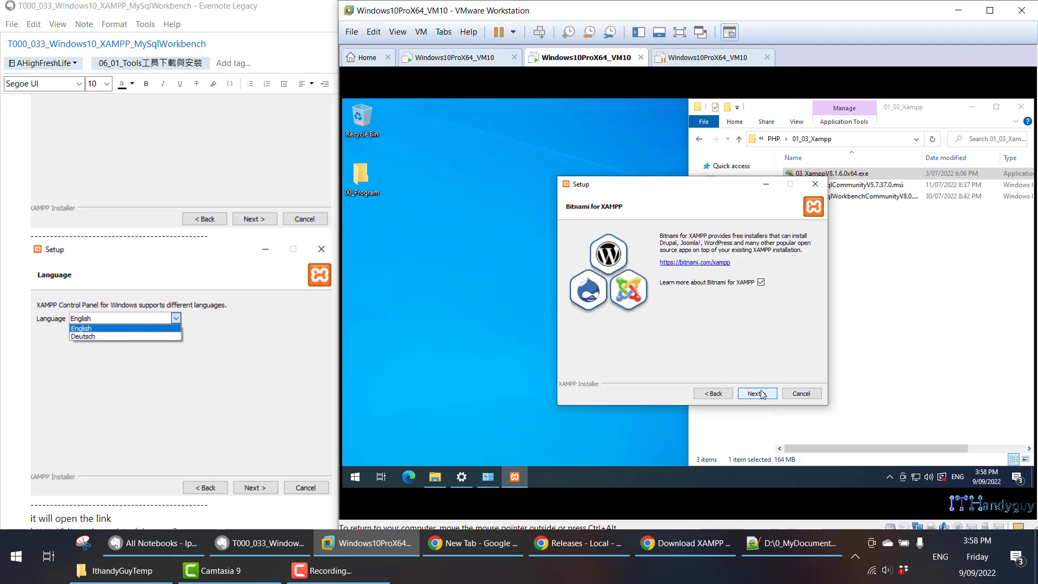
# - Keep the option to learn more about Bitnami for XAMPP enabled and start the installation
pyautogui.click(757, 394)
pyautogui.scroll(-5, 171, 357)
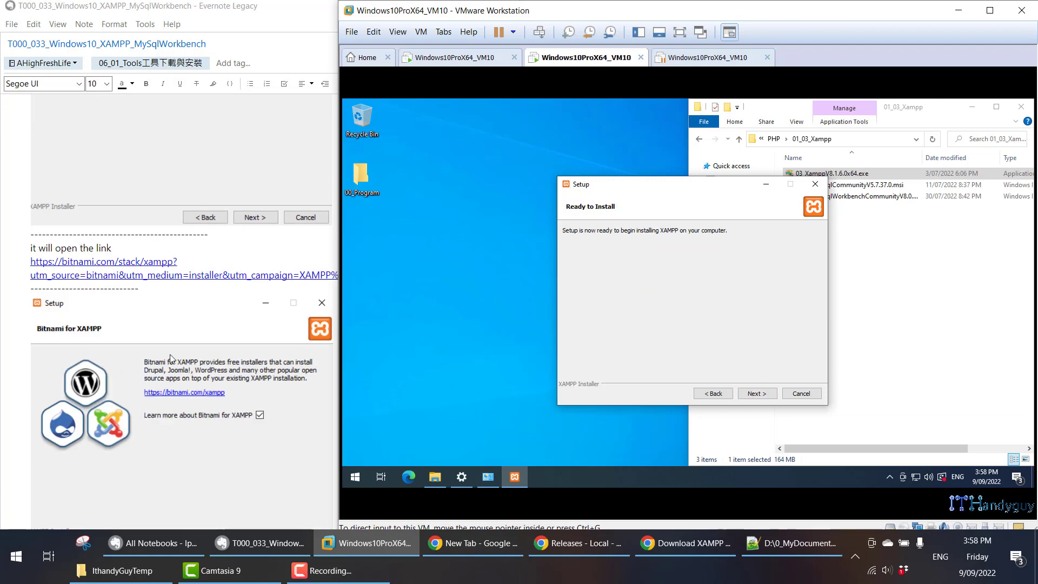
pyautogui.scroll(-4, 171, 358)
pyautogui.click(755, 394)
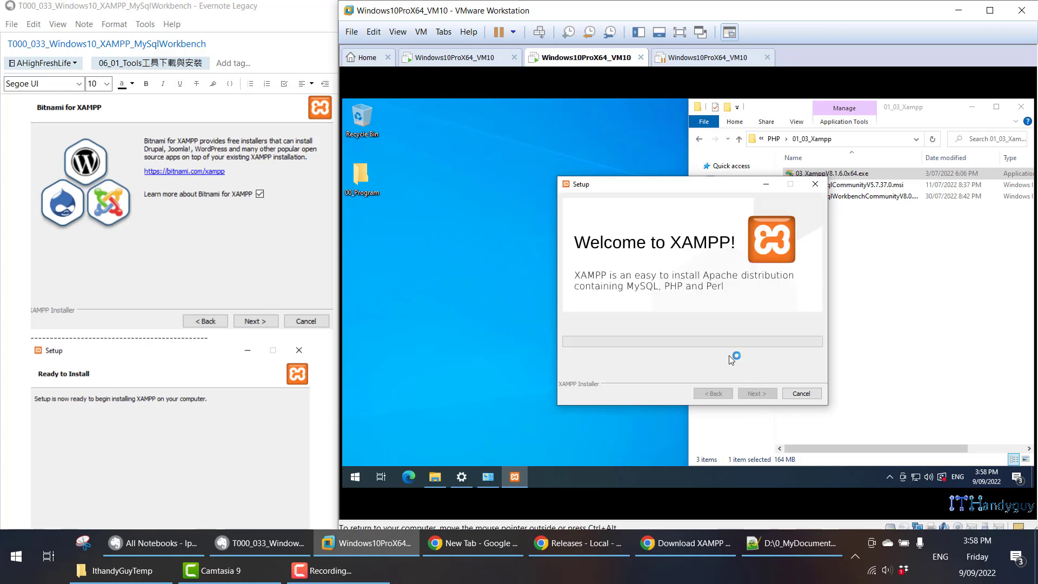
# - Look through the Bitnami for XAMPP web page in the virtual machine's browser and close it
pyautogui.scroll(-3, 198, 383)
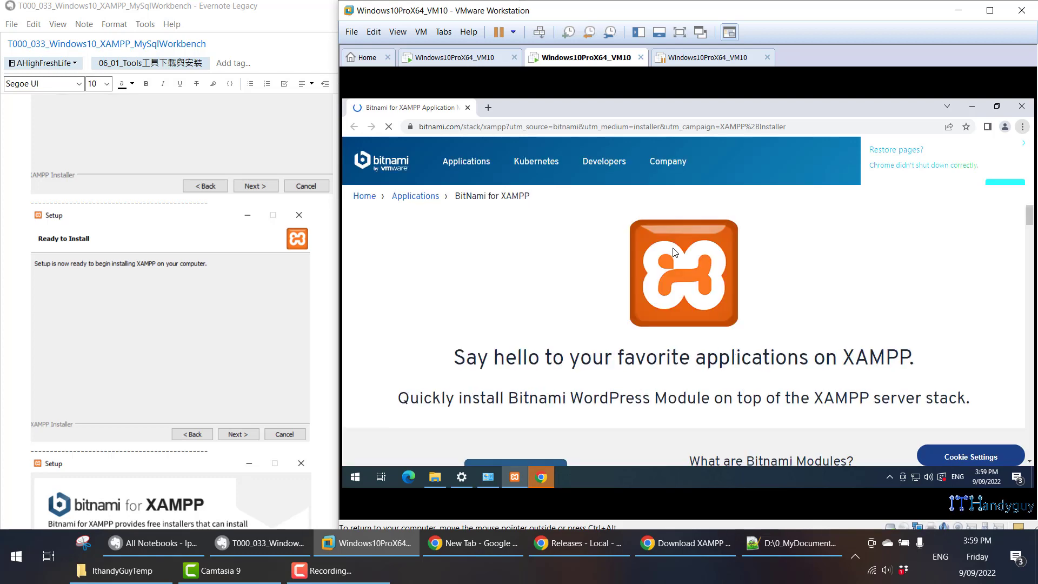
pyautogui.scroll(-10, 673, 252)
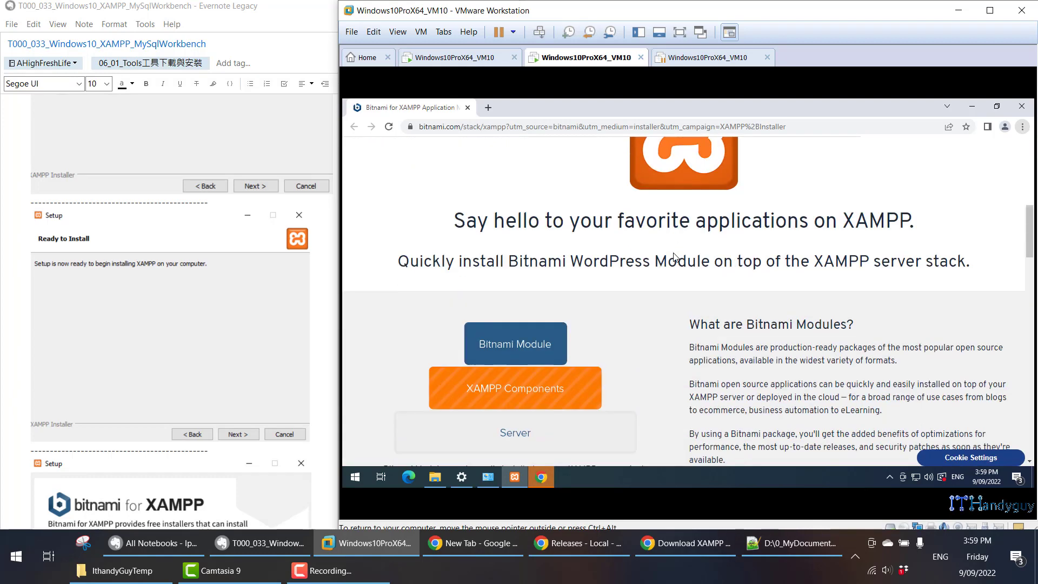
pyautogui.scroll(-10, 668, 253)
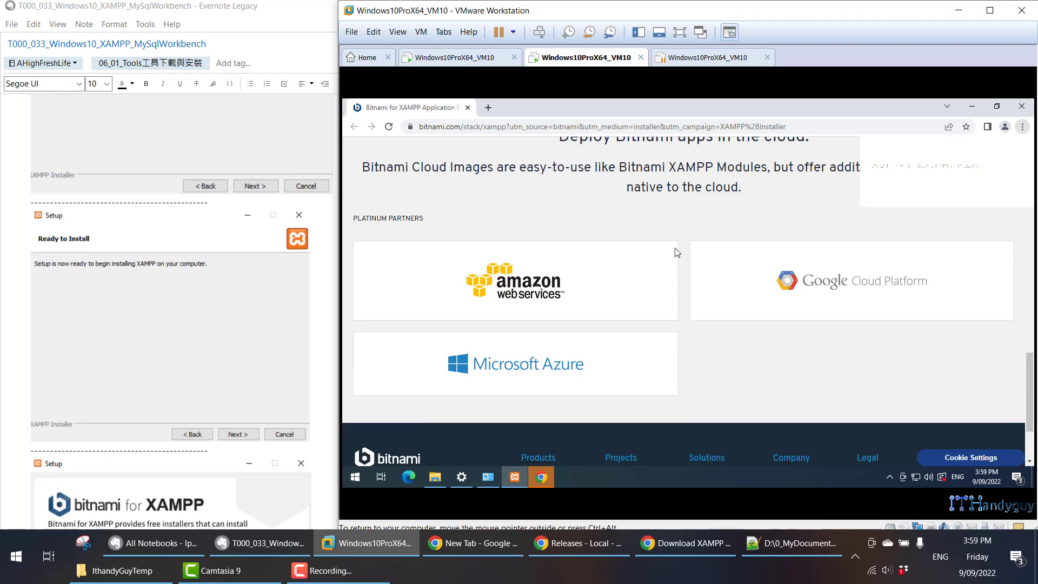
pyautogui.scroll(2, 677, 252)
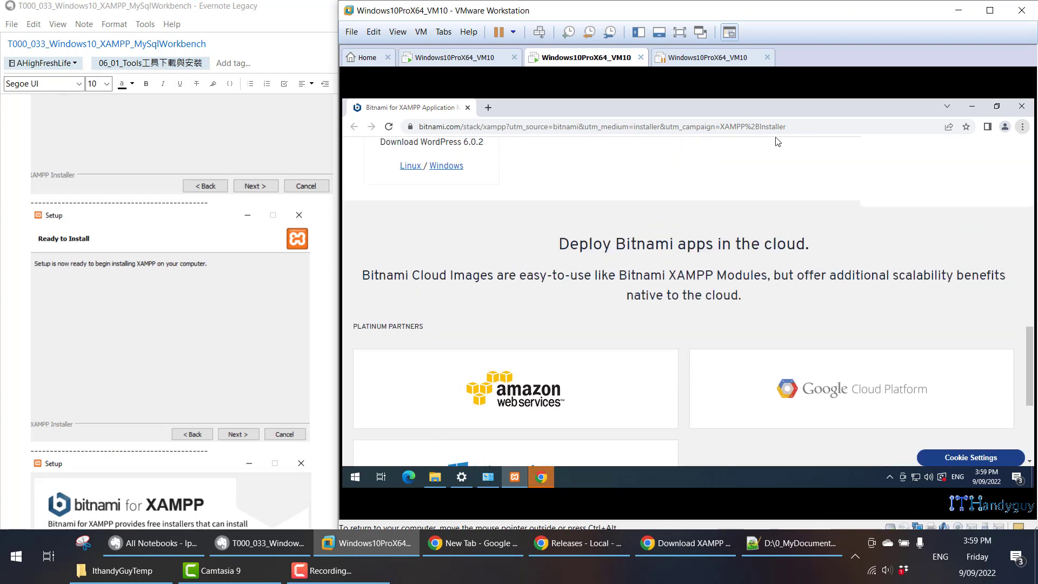
pyautogui.click(467, 107)
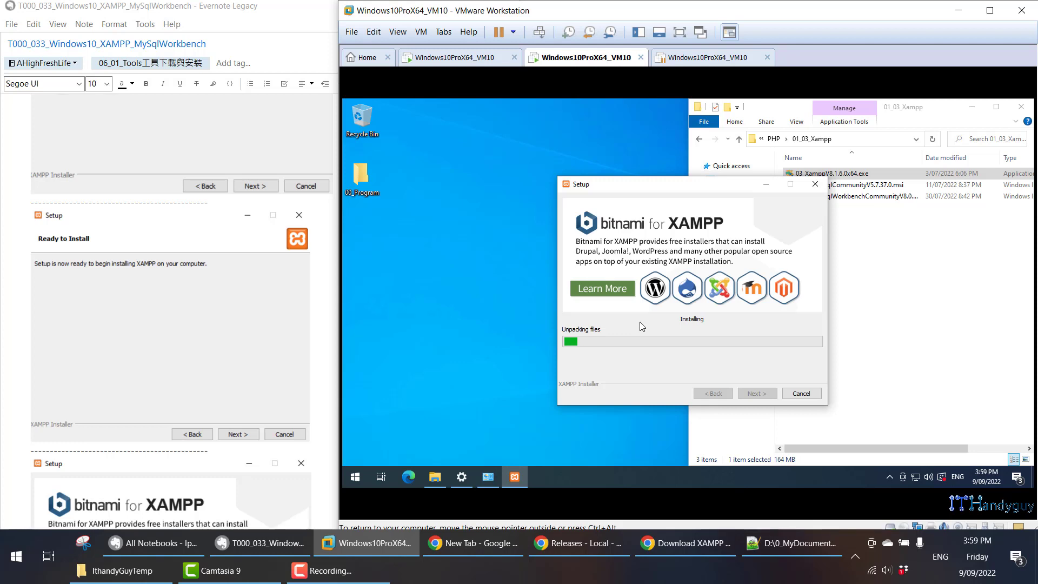
# - Examine the note's Windows Defender Firewall alert for Apache HTTP Server and its list of programs installed alongside XAMPP
pyautogui.scroll(-3, 226, 297)
pyautogui.scroll(-8, 228, 302)
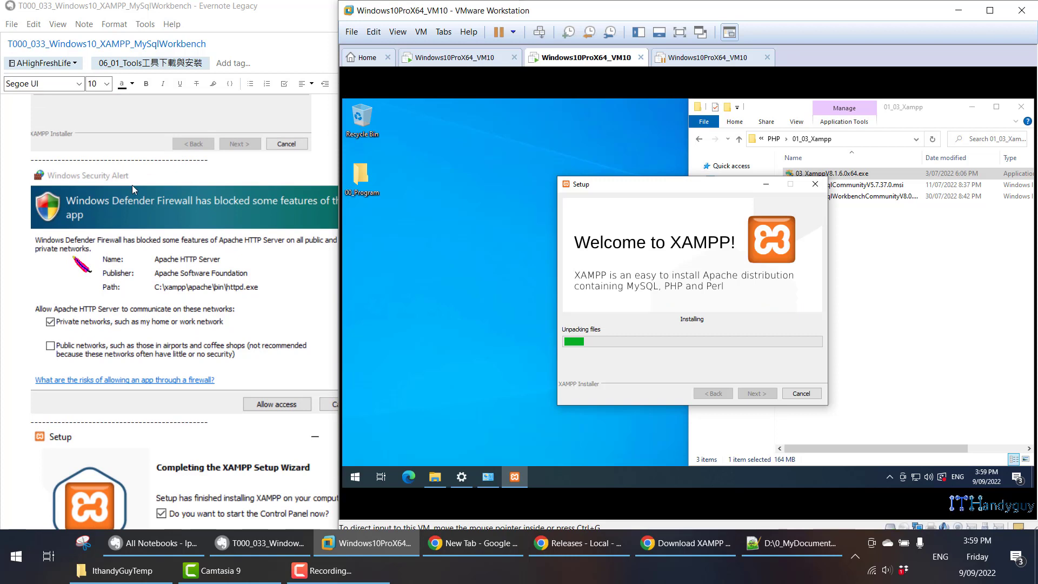
pyautogui.click(198, 170)
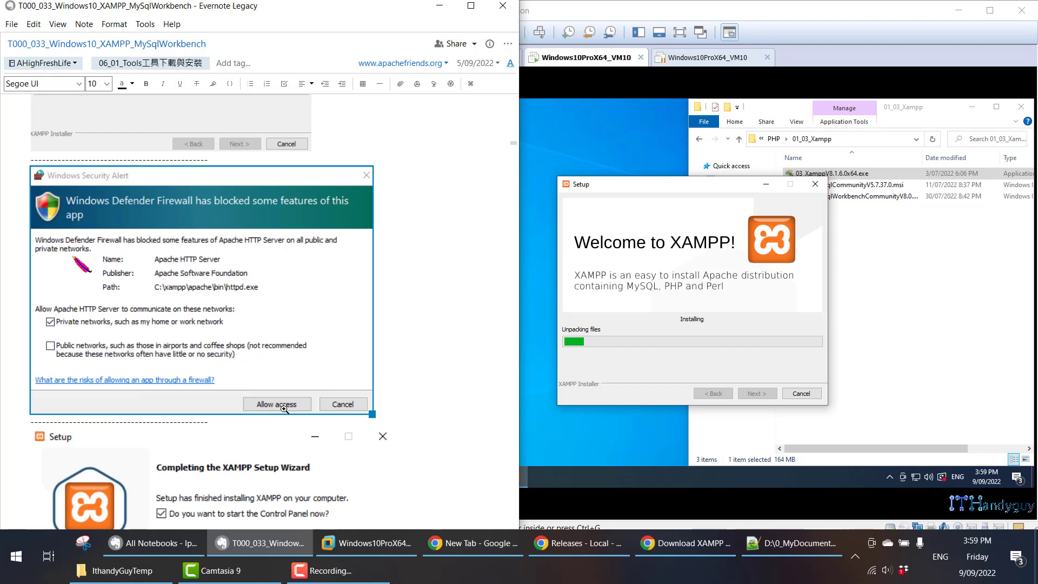
pyautogui.scroll(-7, 271, 408)
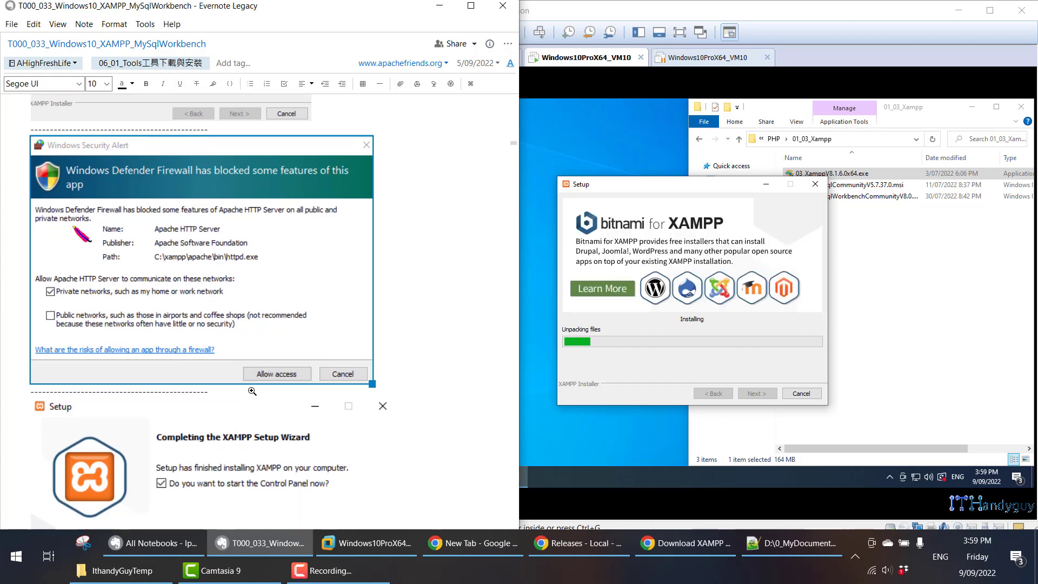
pyautogui.scroll(-5, 254, 387)
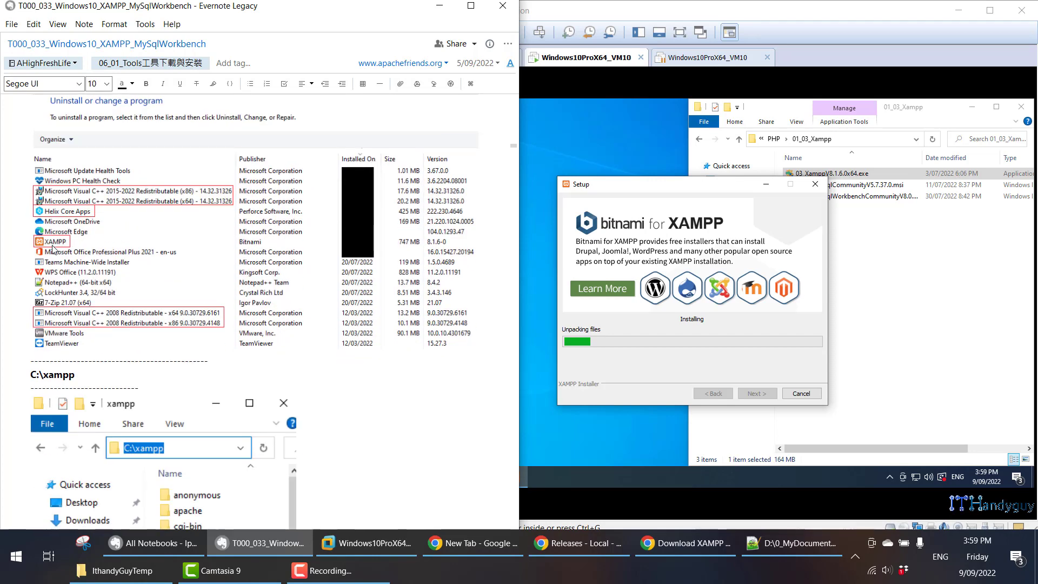
pyautogui.scroll(1, 53, 247)
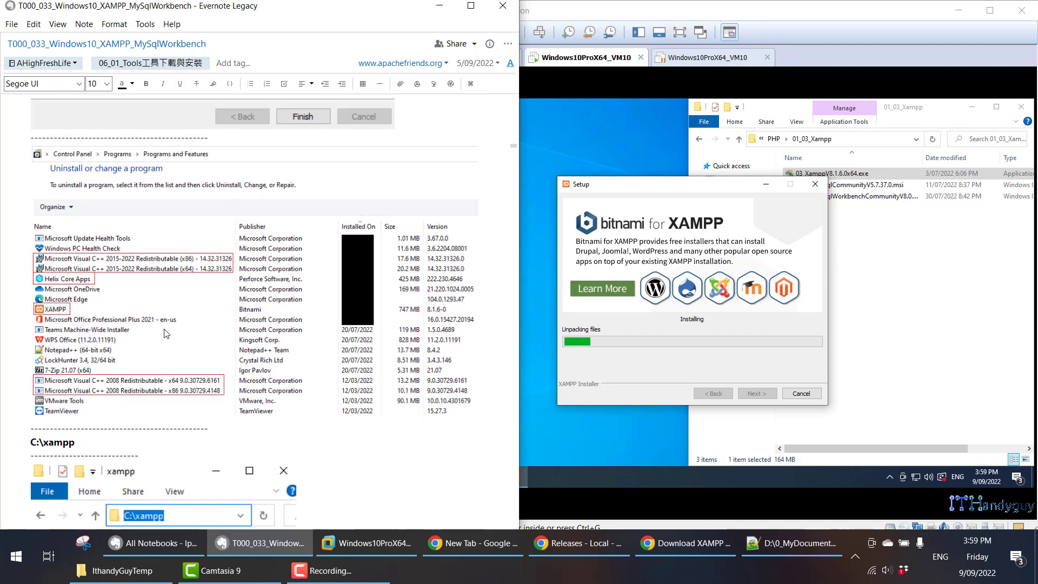
# - Bring up Programs and Features in the virtual machine, select Google Chrome, and check the note's installed programs and C:\xampp folder
pyautogui.click(657, 436)
pyautogui.click(487, 480)
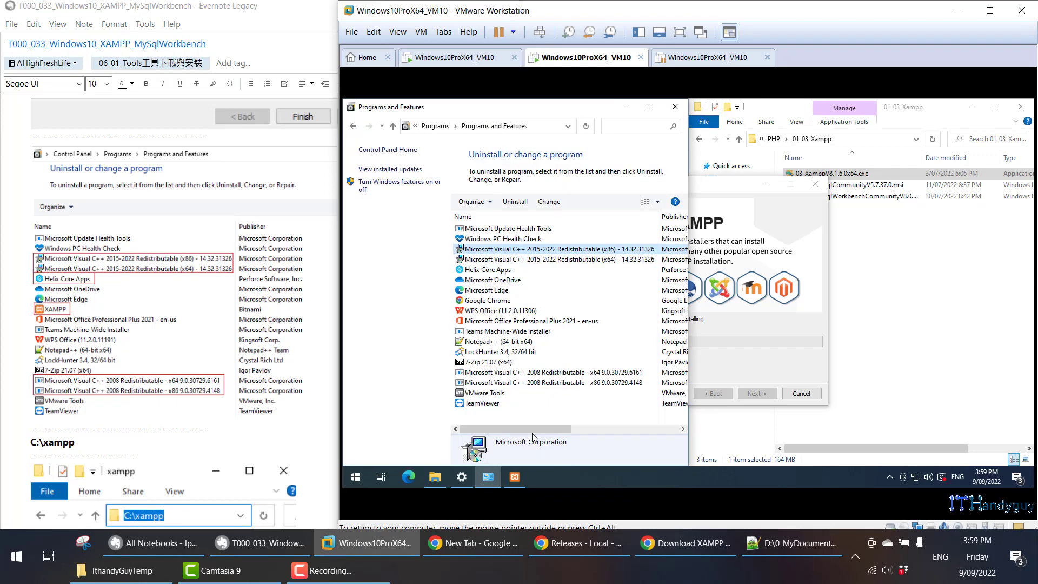
pyautogui.click(486, 300)
pyautogui.scroll(-3, 242, 340)
pyautogui.scroll(-1, 242, 340)
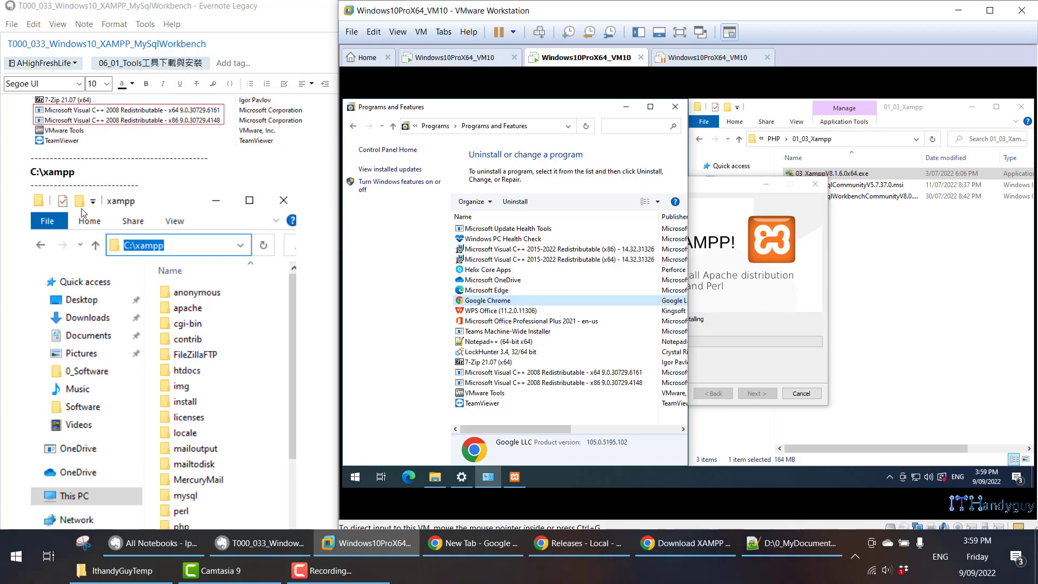
# - Review the note's C:\xampp folder listing and its section on setting up XamppControlPanel
pyautogui.tripleClick(50, 171)
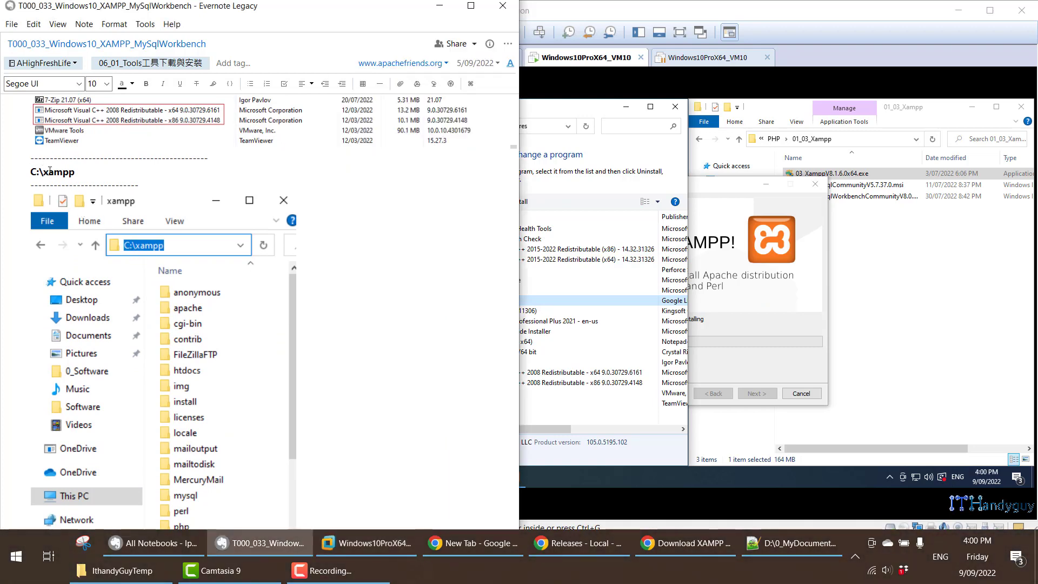
pyautogui.scroll(-1, 189, 276)
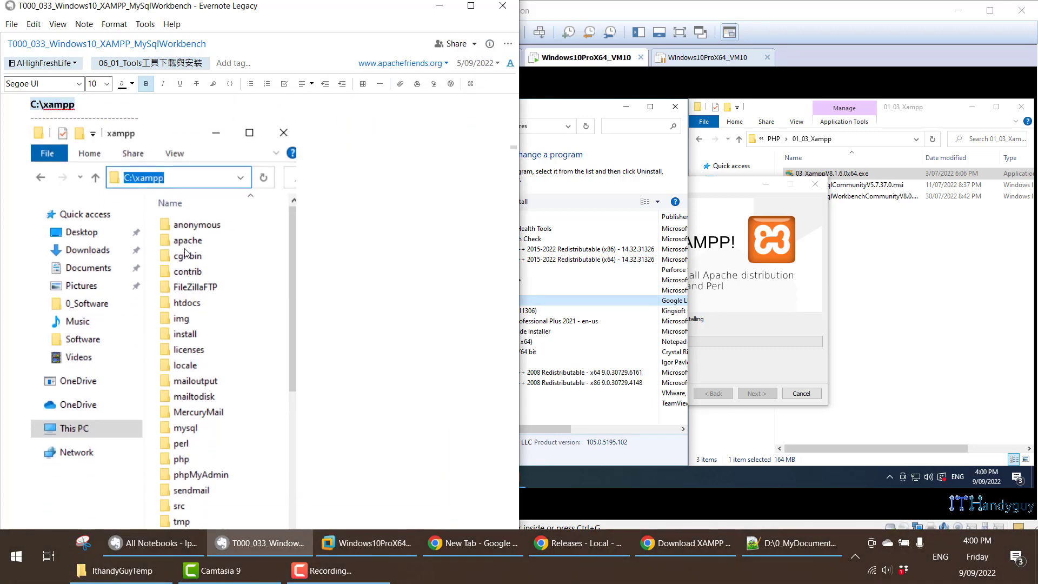
pyautogui.scroll(-1, 190, 243)
pyautogui.scroll(1, 227, 328)
pyautogui.scroll(-4, 281, 327)
pyautogui.scroll(-1, 315, 324)
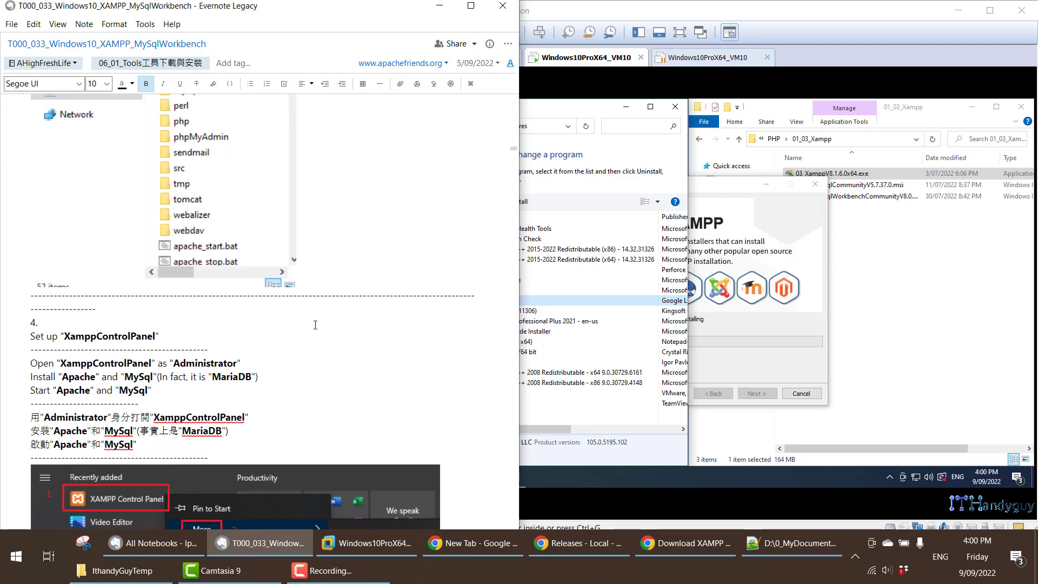
# - Finish the XAMPP setup wizard with the Control Panel set to start, and allow Apache HTTP Server through the firewall on private networks
pyautogui.click(762, 325)
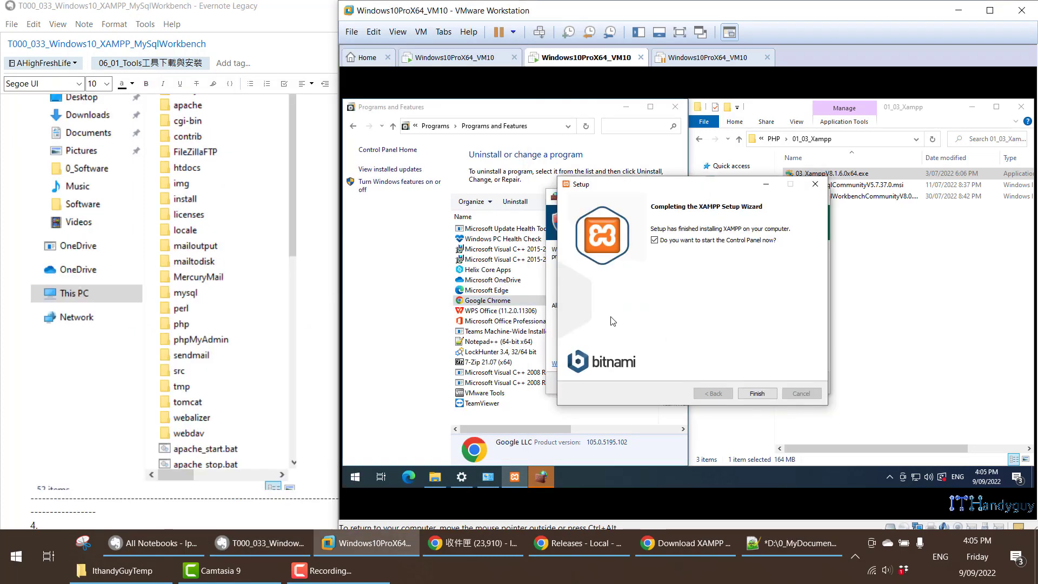
pyautogui.click(750, 397)
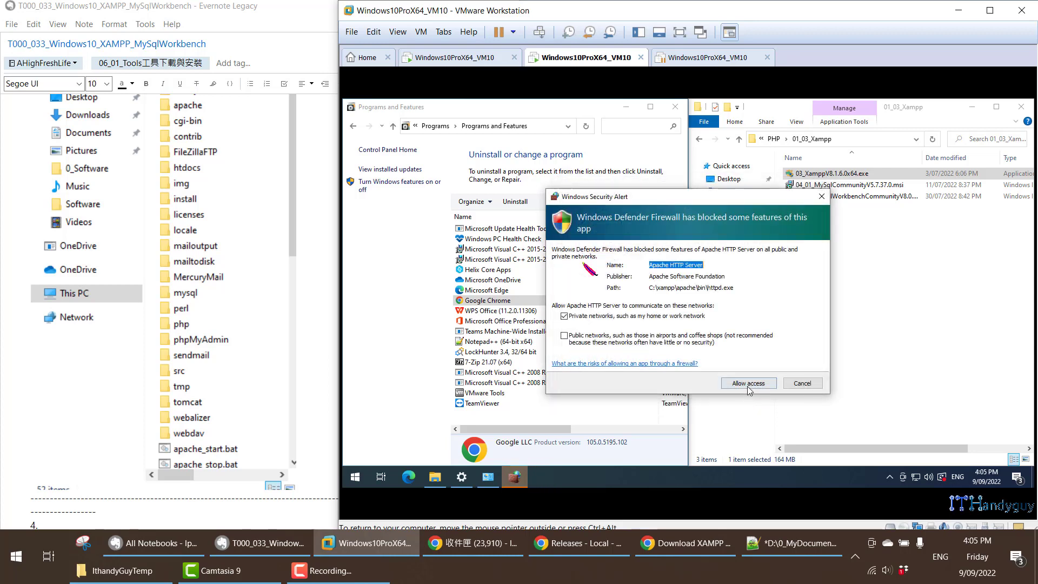
pyautogui.click(749, 385)
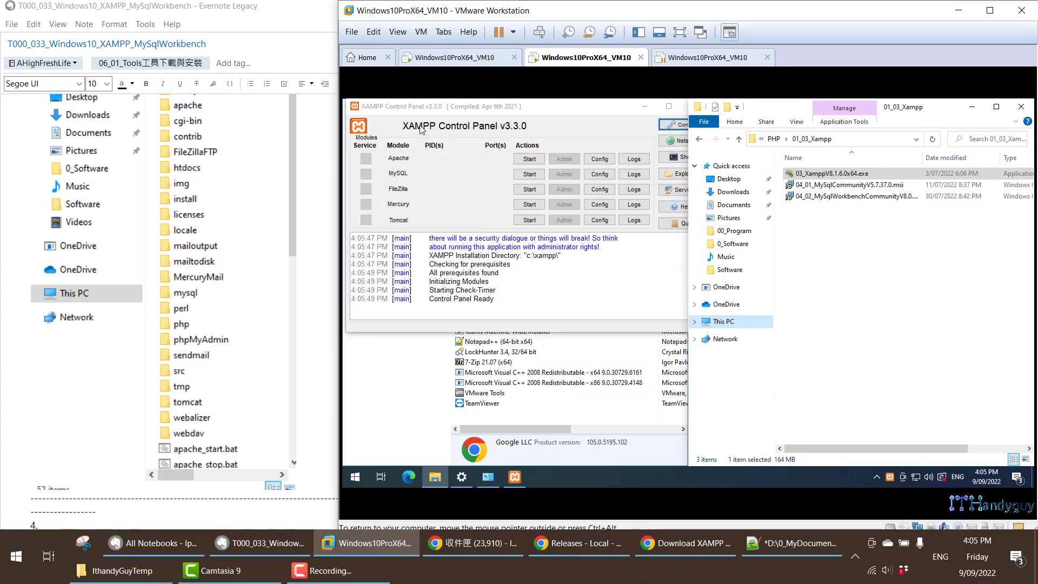
# - Close the XAMPP Control Panel in the virtual machine and reopen it as administrator
pyautogui.moveTo(501, 106); pyautogui.dragTo(598, 159)
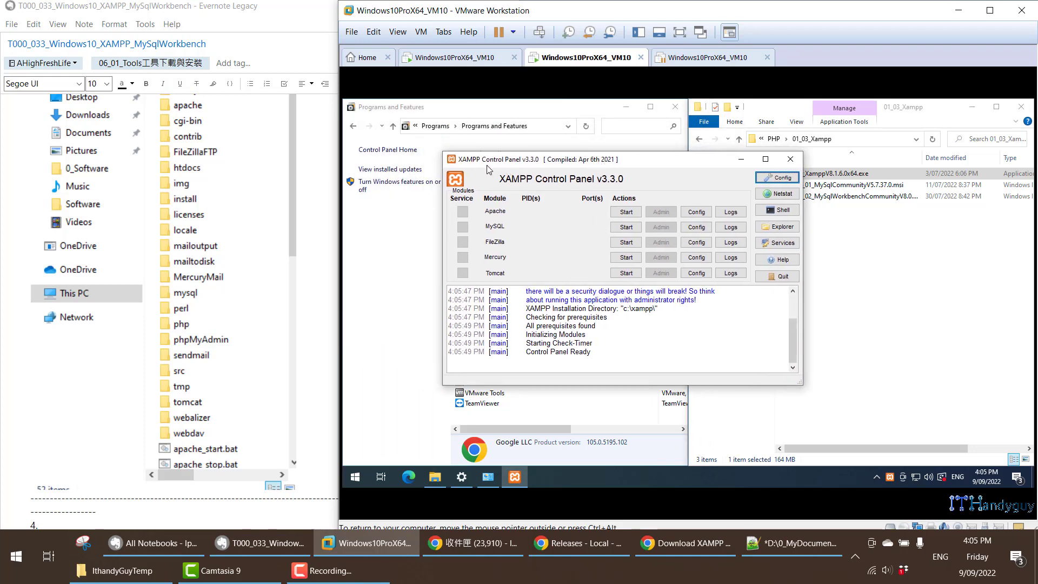
pyautogui.click(790, 159)
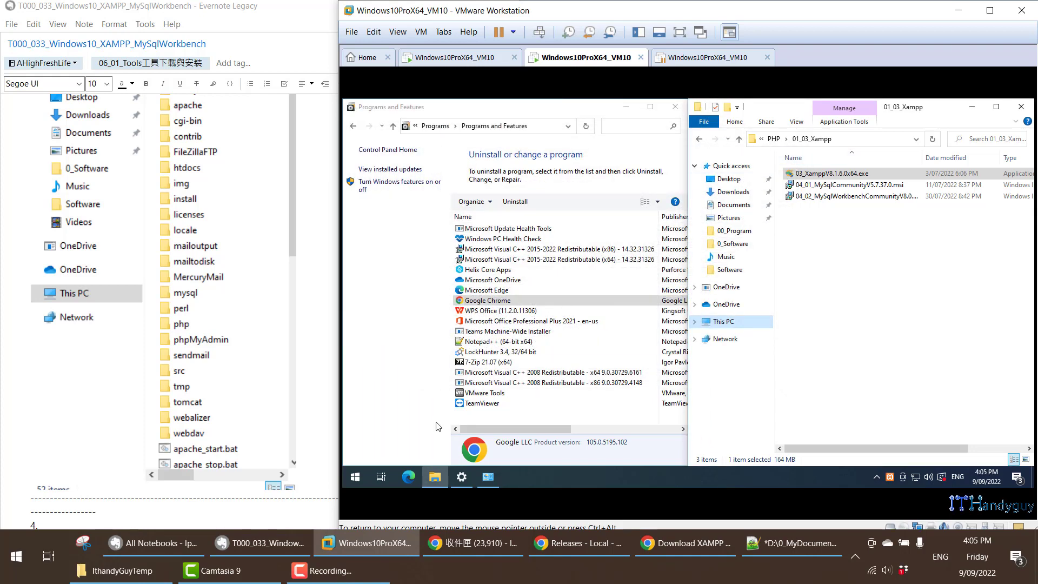
pyautogui.click(355, 477)
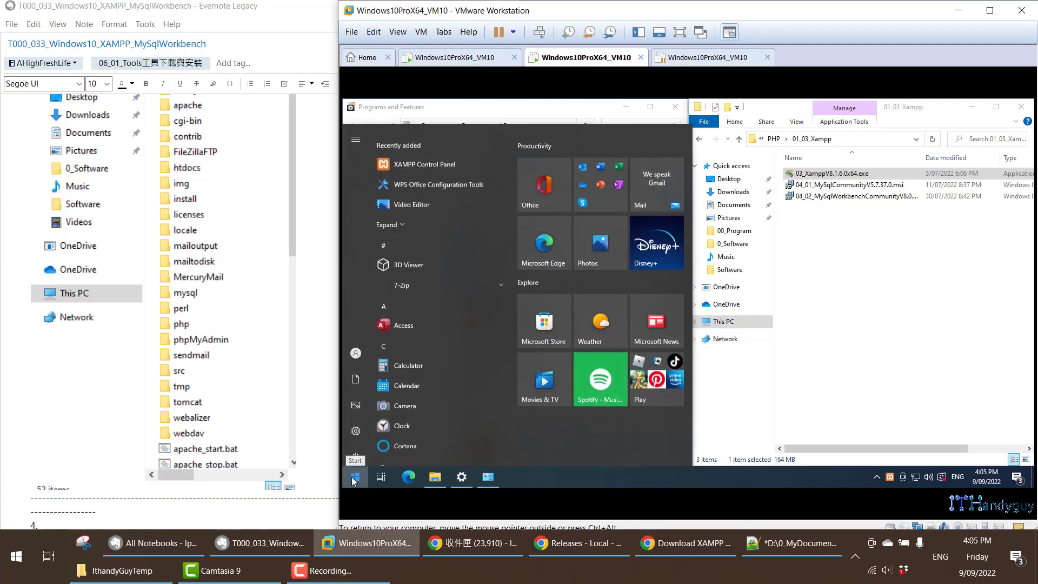
pyautogui.rightClick(456, 159)
pyautogui.moveTo(488, 188)
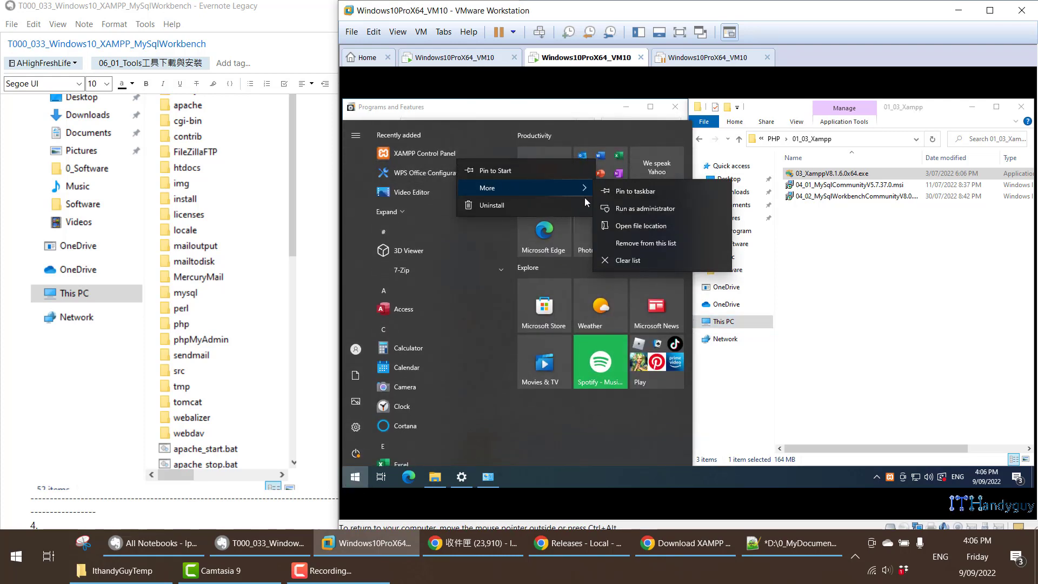
pyautogui.click(633, 209)
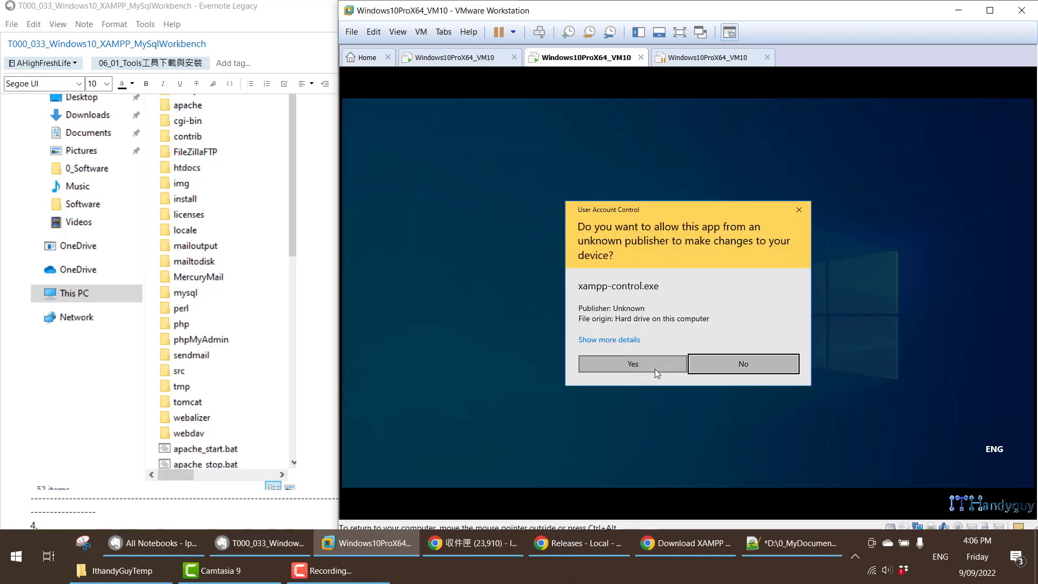
pyautogui.click(655, 365)
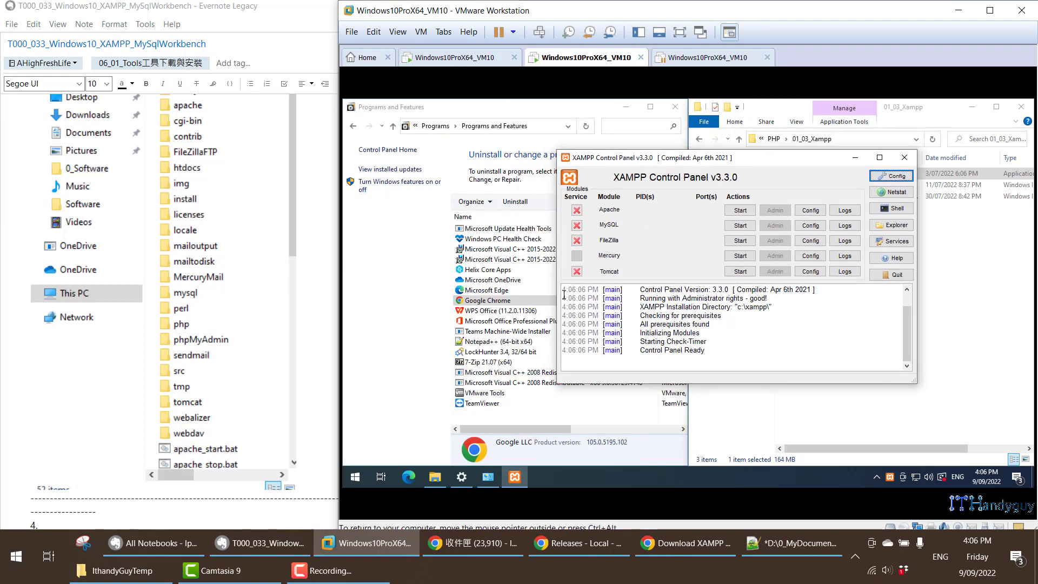
# - Refresh the virtual machine's installed programs list and check the XAMPP entry's details
pyautogui.click(505, 322)
pyautogui.press('F5')
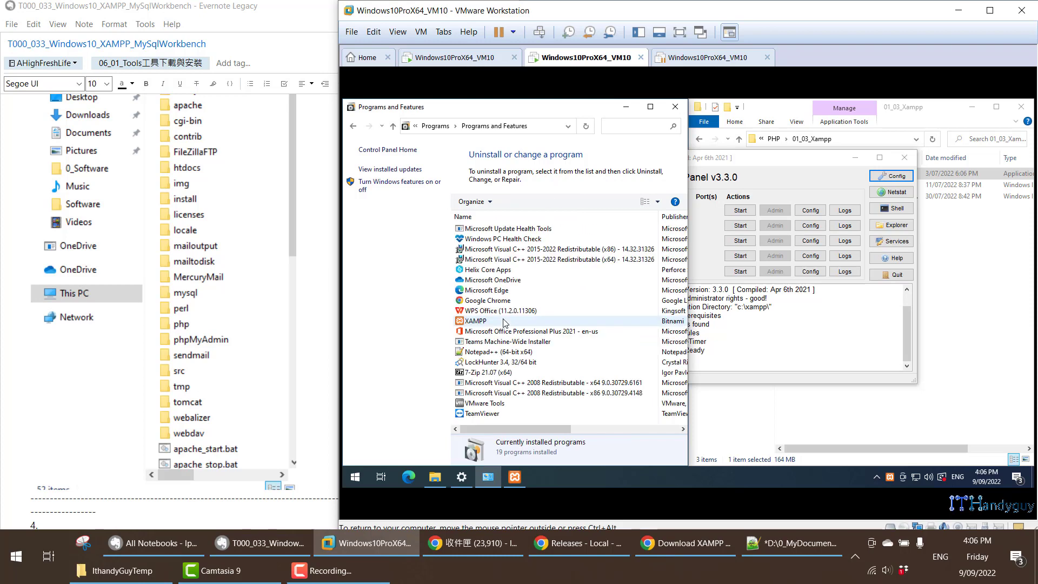
pyautogui.click(491, 323)
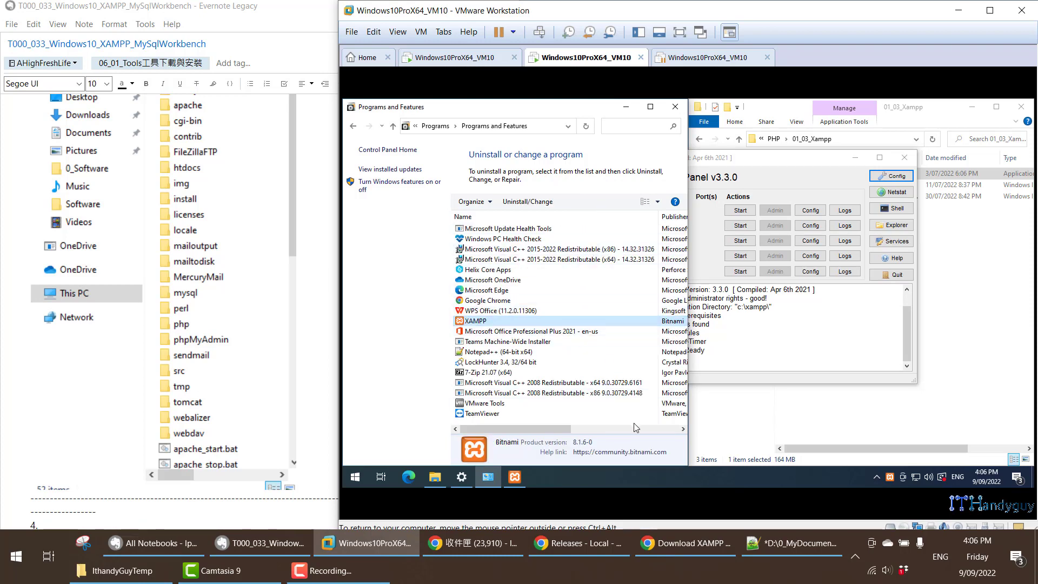
# - Check the contents and path of the xampp folder on the virtual machine's Local Disk (C:), then minimize its window
pyautogui.press('super+e')
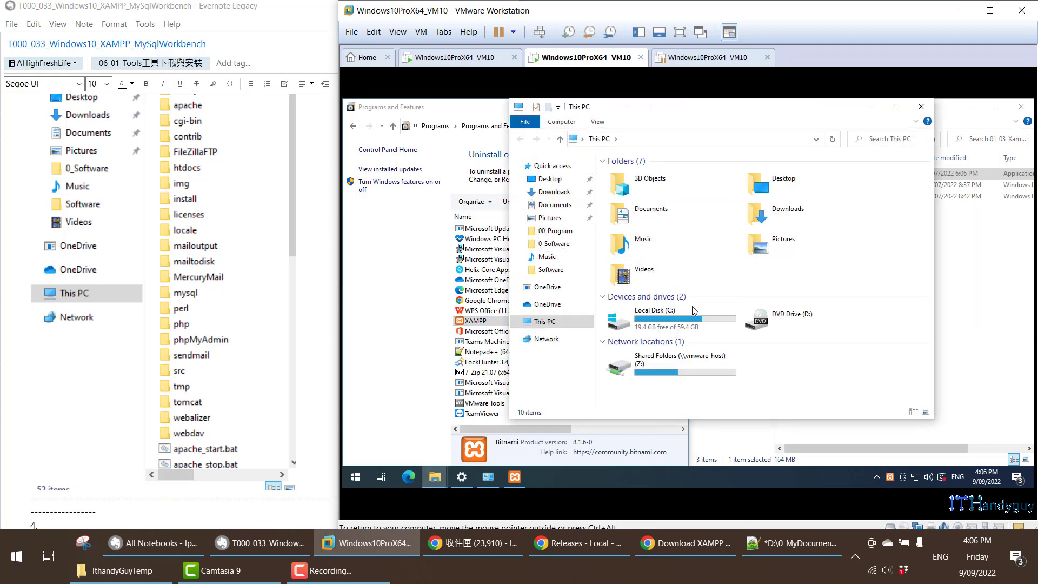
pyautogui.doubleClick(691, 324)
pyautogui.press('super+Left')
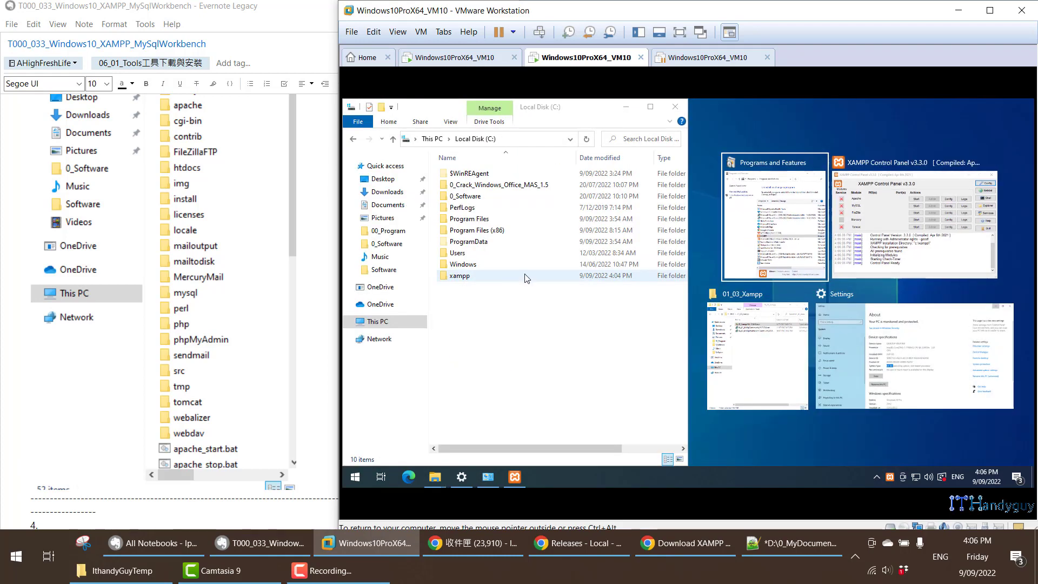
pyautogui.doubleClick(516, 273)
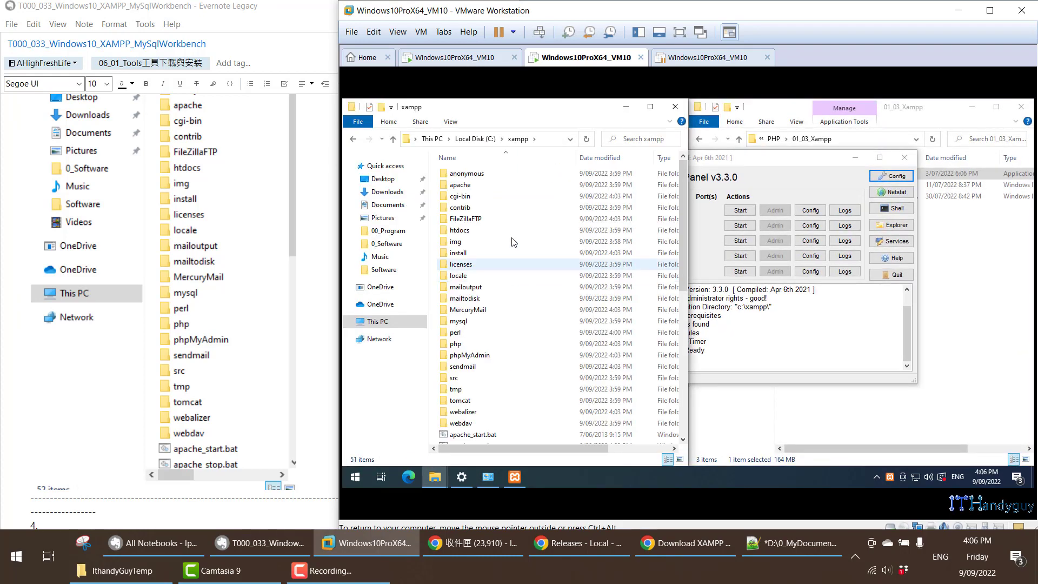
pyautogui.click(523, 185)
pyautogui.hotkey('alt', 'd')
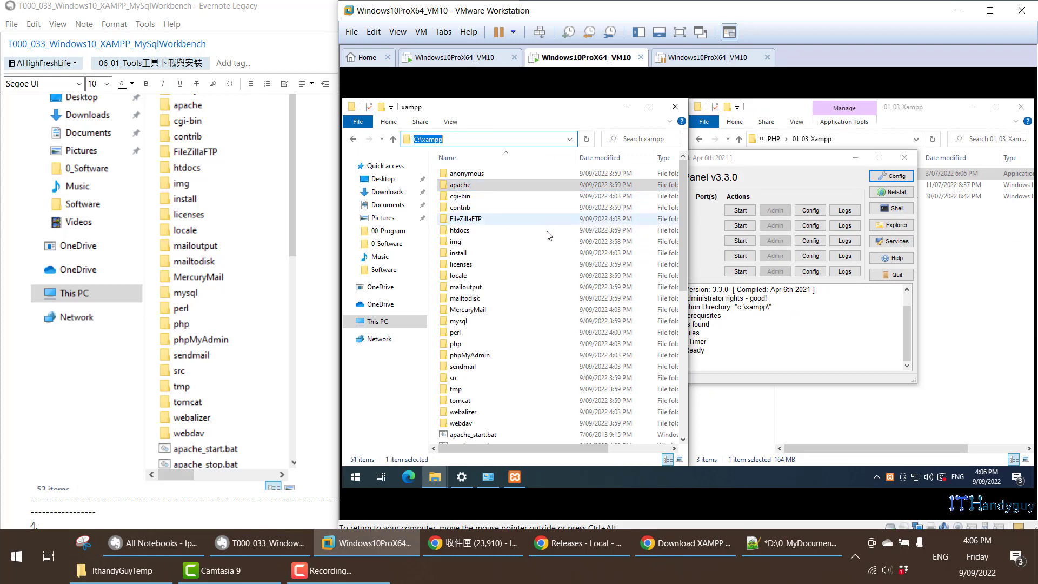
pyautogui.click(626, 107)
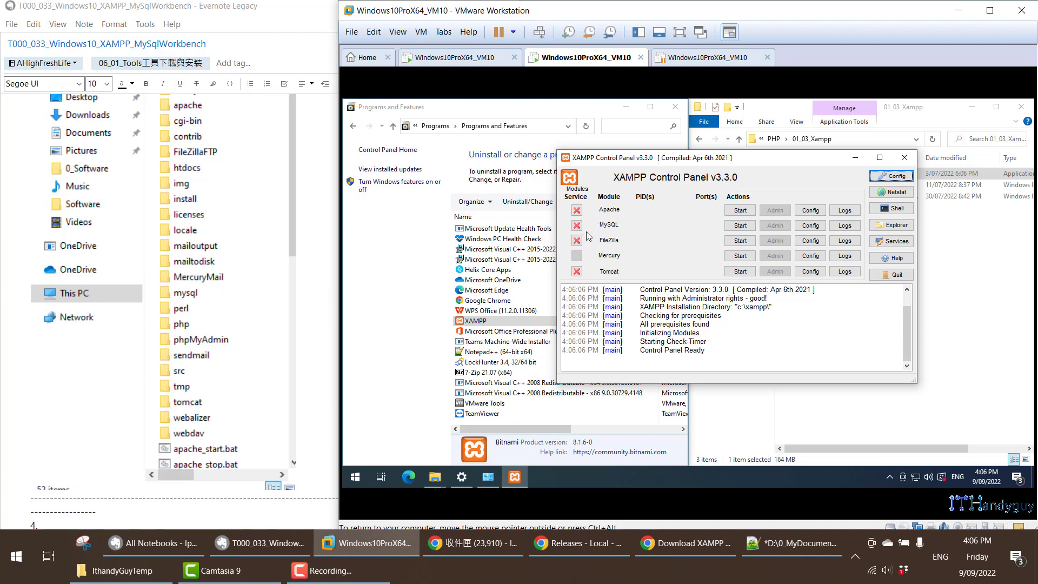
# - Install the Apache and MySQL modules as Windows services from the XAMPP Control Panel
pyautogui.click(577, 211)
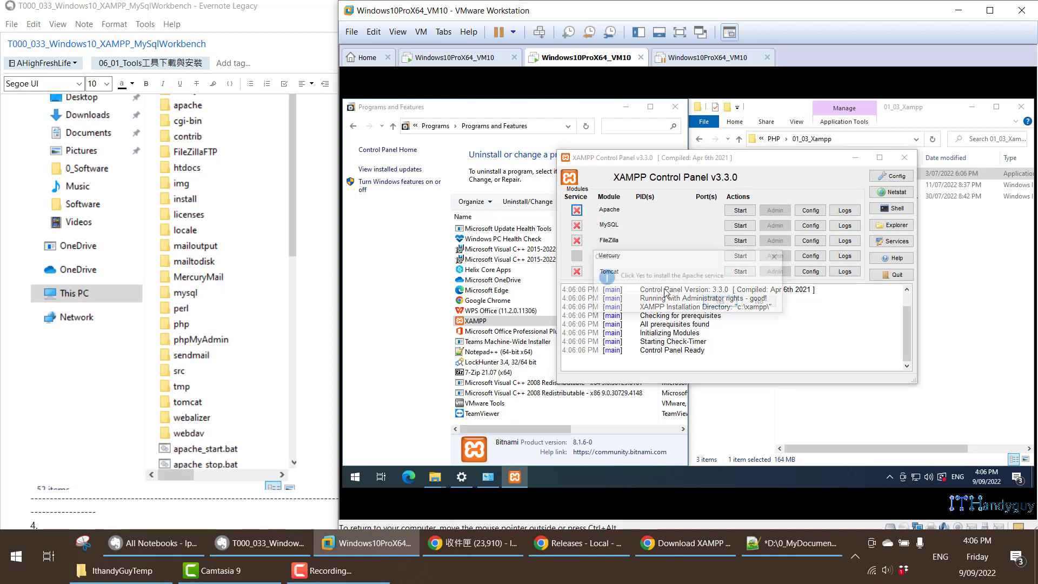
pyautogui.press('Return')
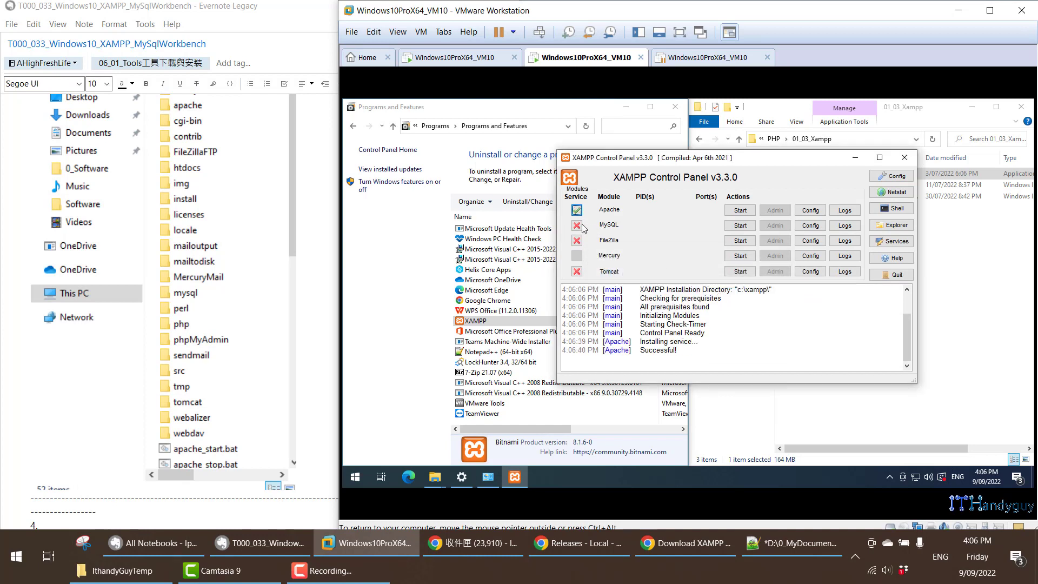
pyautogui.click(577, 225)
pyautogui.click(734, 309)
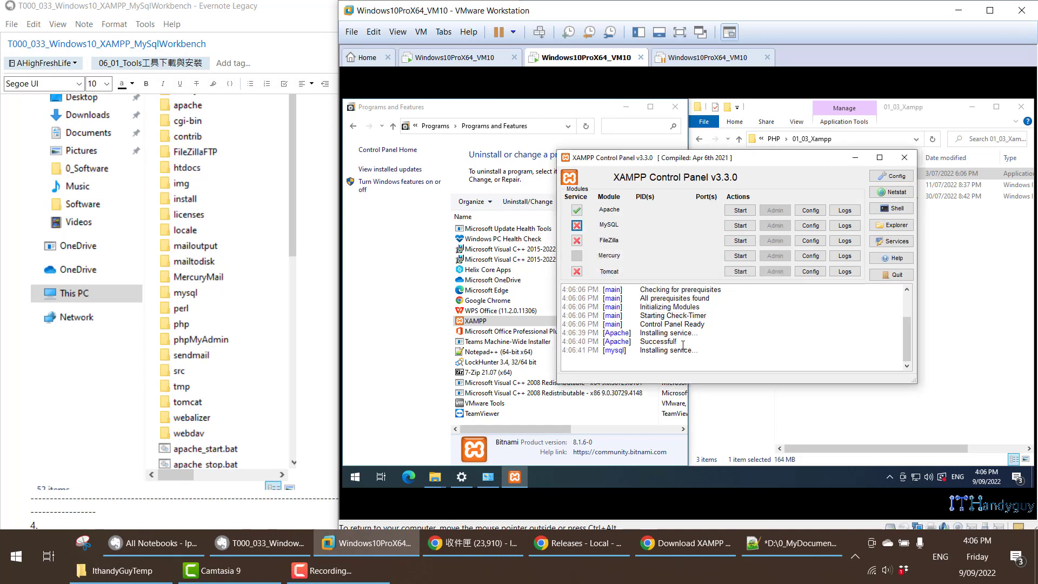
pyautogui.moveTo(642, 324); pyautogui.dragTo(712, 343)
# - Open the Windows Services console alongside the XAMPP Control Panel, widen it to show status and startup type, and select Apache2.4
pyautogui.click(561, 475)
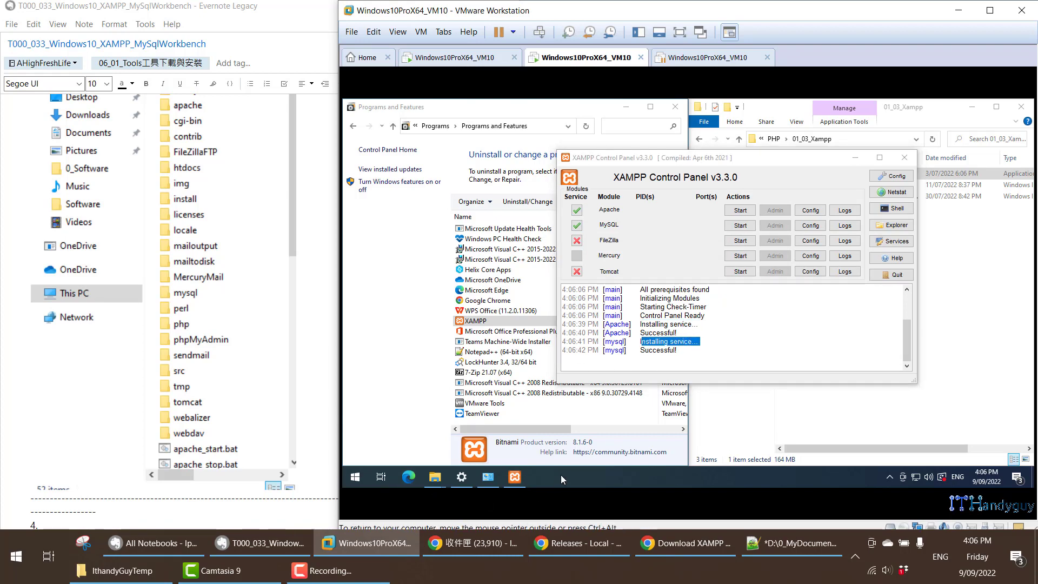
pyautogui.press('super')
pyautogui.write('ser')
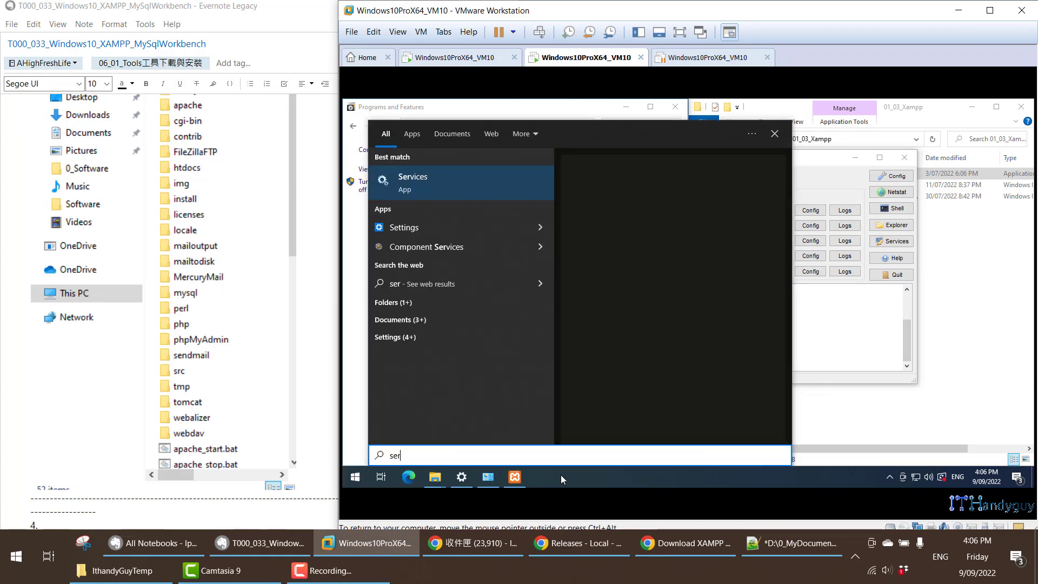
pyautogui.click(425, 192)
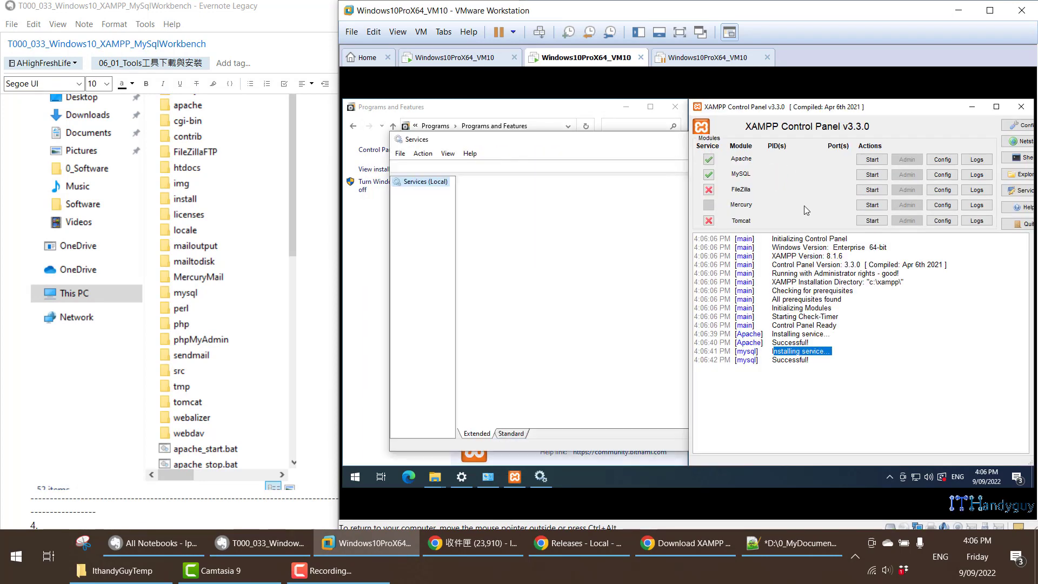
pyautogui.press('super+Left')
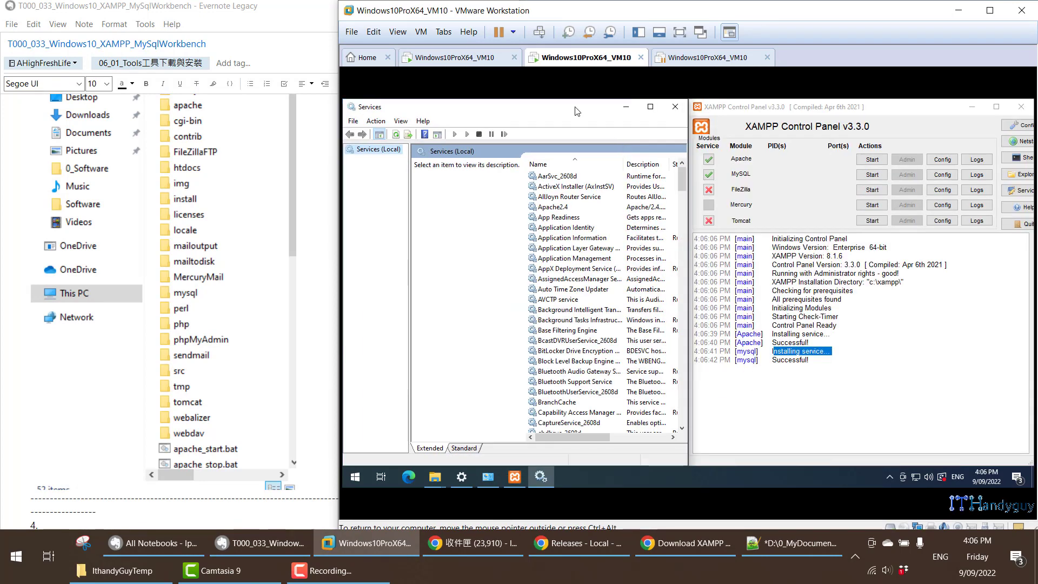
pyautogui.moveTo(688, 184); pyautogui.dragTo(764, 184)
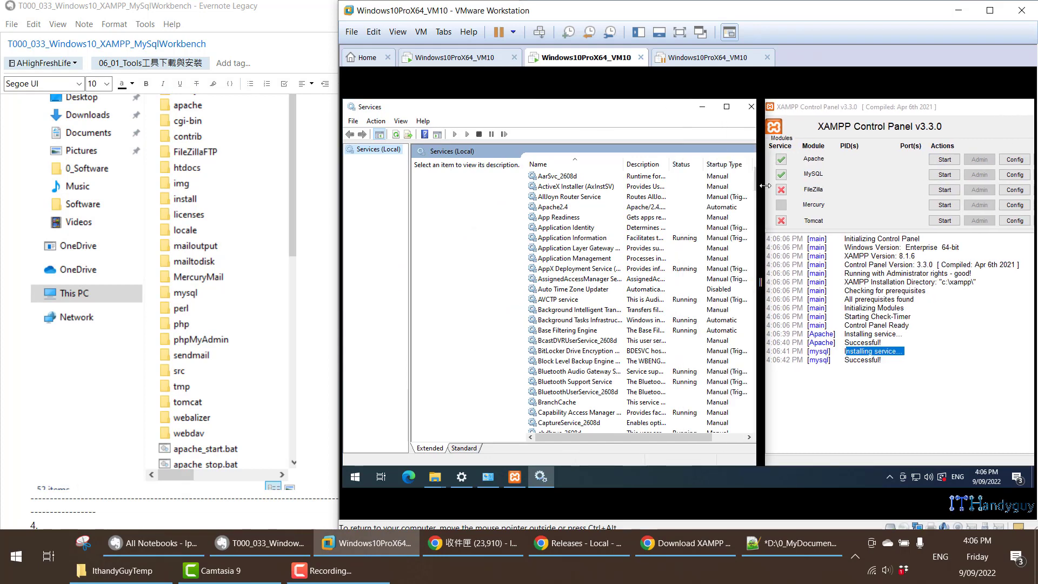
pyautogui.click(562, 208)
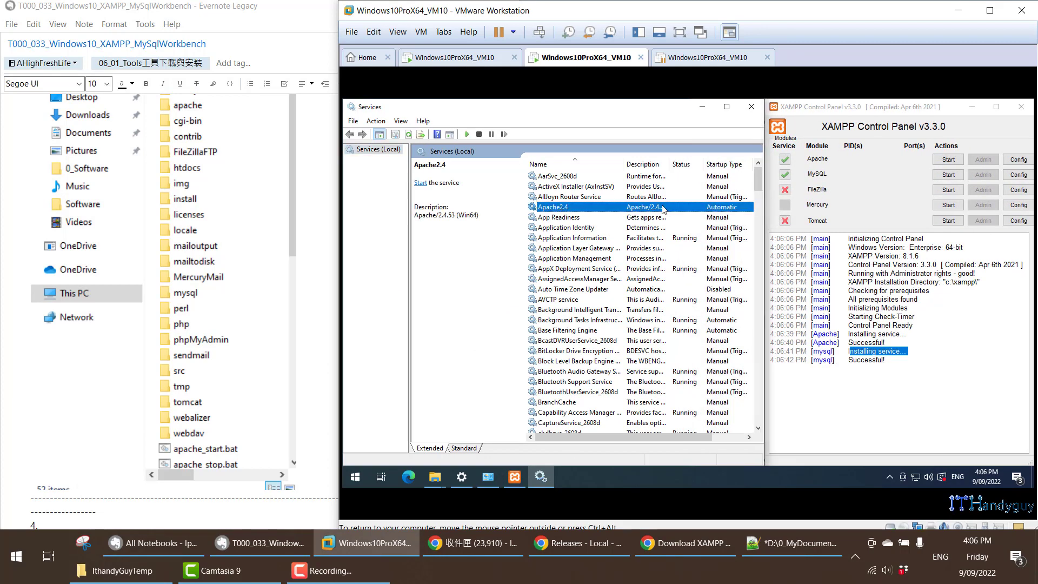
# - Start and then stop Apache from the XAMPP Control Panel, checking the Apache2.4 entry in Services after each change
pyautogui.click(950, 161)
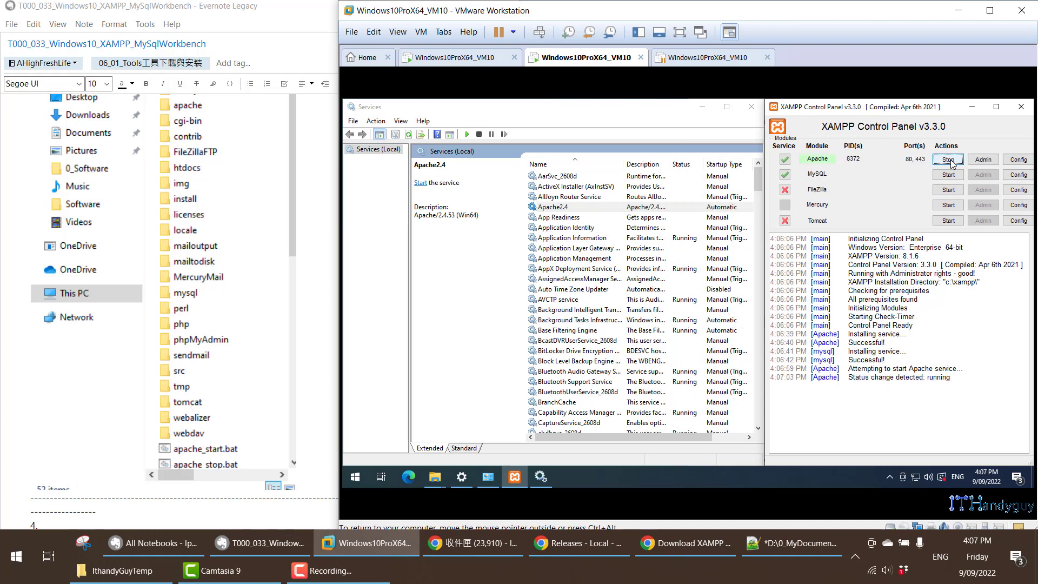
pyautogui.click(649, 208)
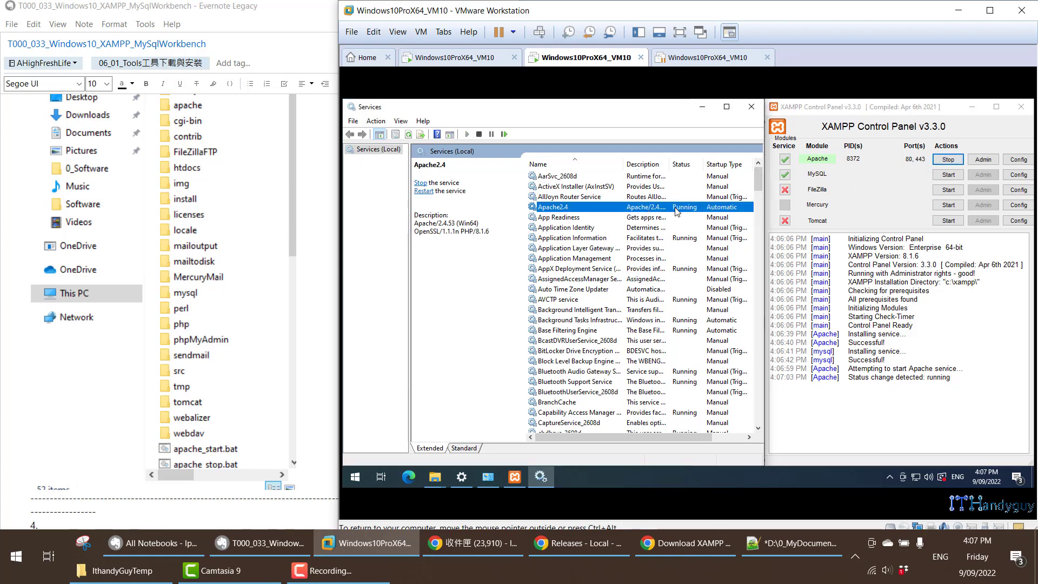
pyautogui.click(947, 162)
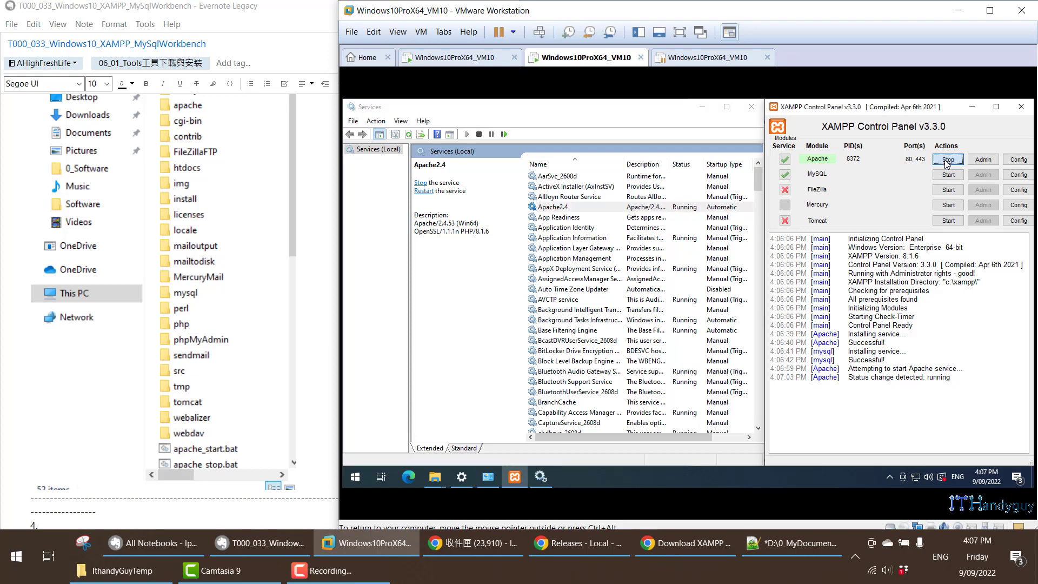
pyautogui.click(947, 162)
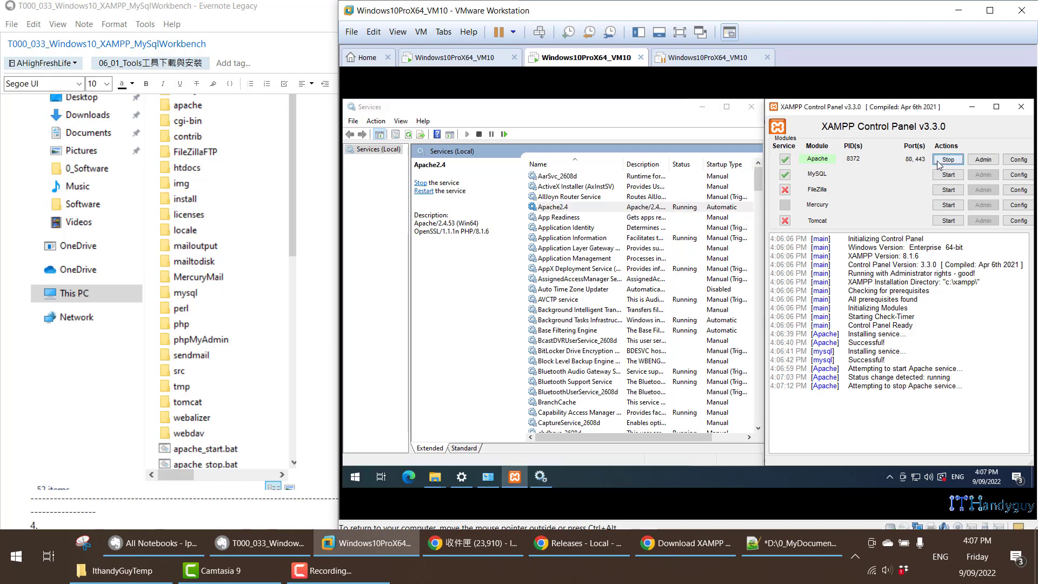
pyautogui.click(649, 211)
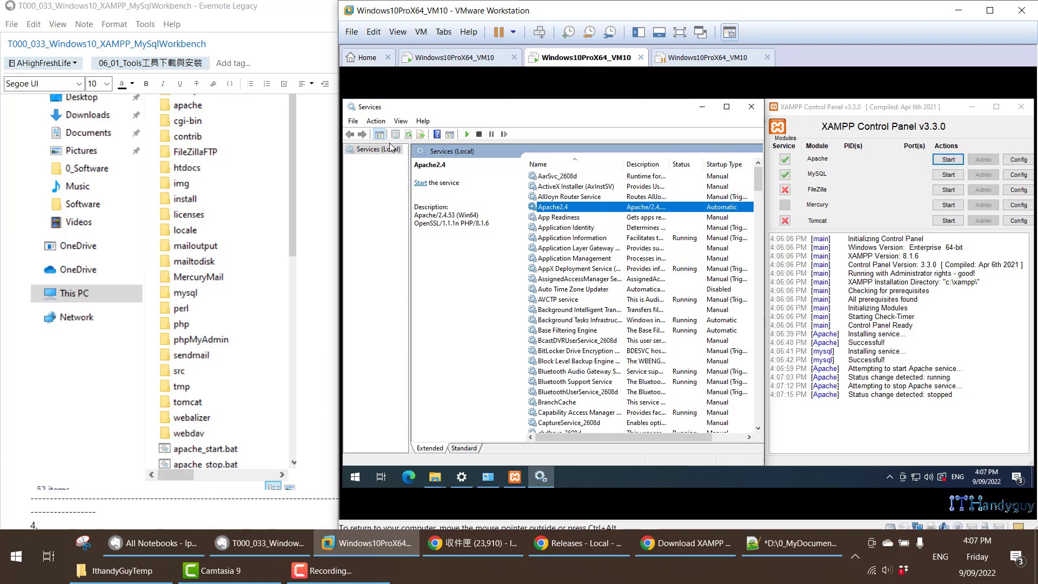
# - Start and then stop the Apache2.4 service from the Windows Services console
pyautogui.rightClick(583, 208)
pyautogui.click(590, 216)
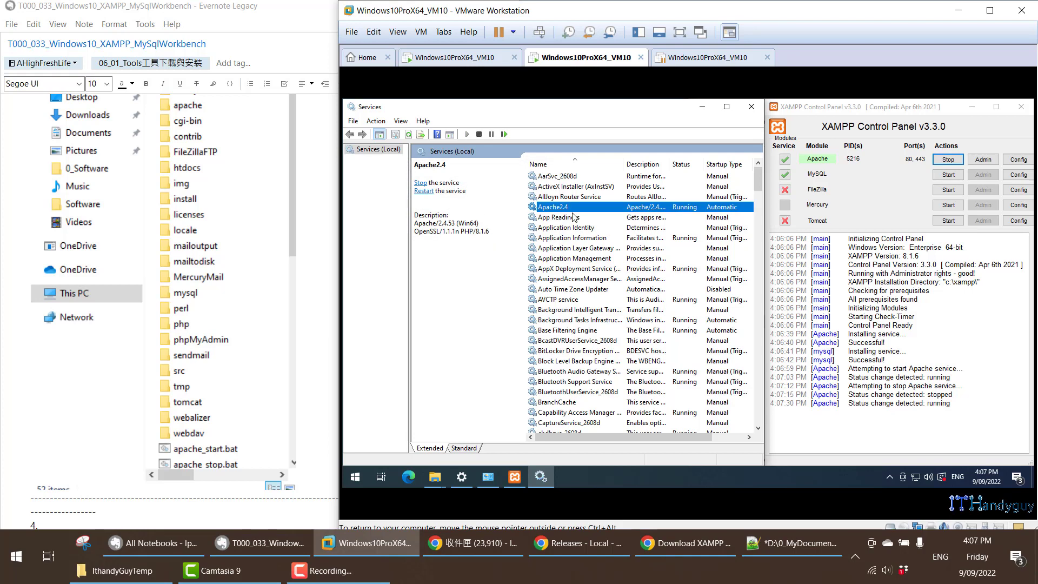
pyautogui.rightClick(710, 210)
pyautogui.click(724, 222)
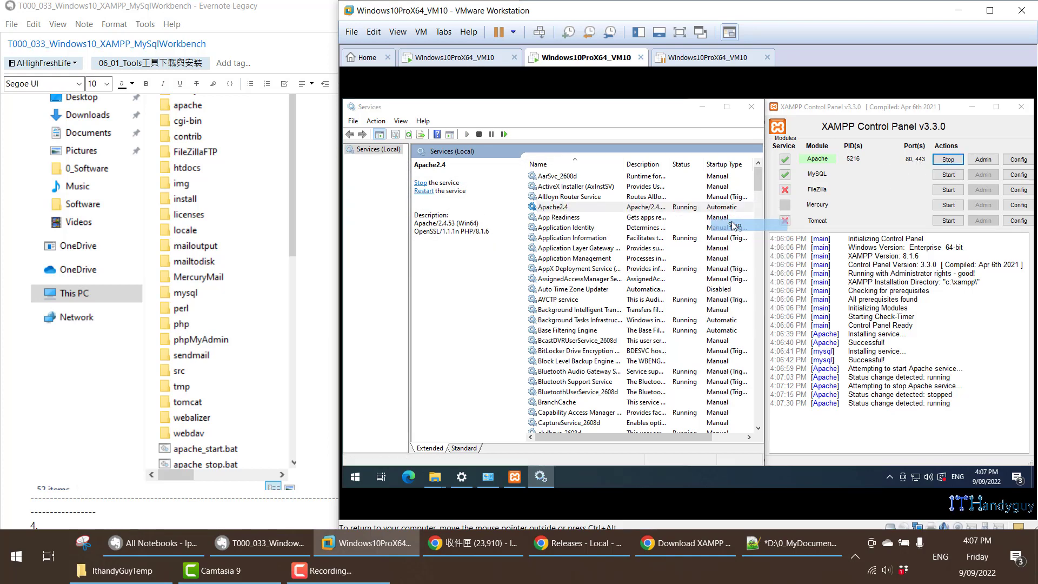
# - Start the Apache2.4 service from the Services console, and locate and select the mysql service in the list
pyautogui.rightClick(583, 209)
pyautogui.click(607, 212)
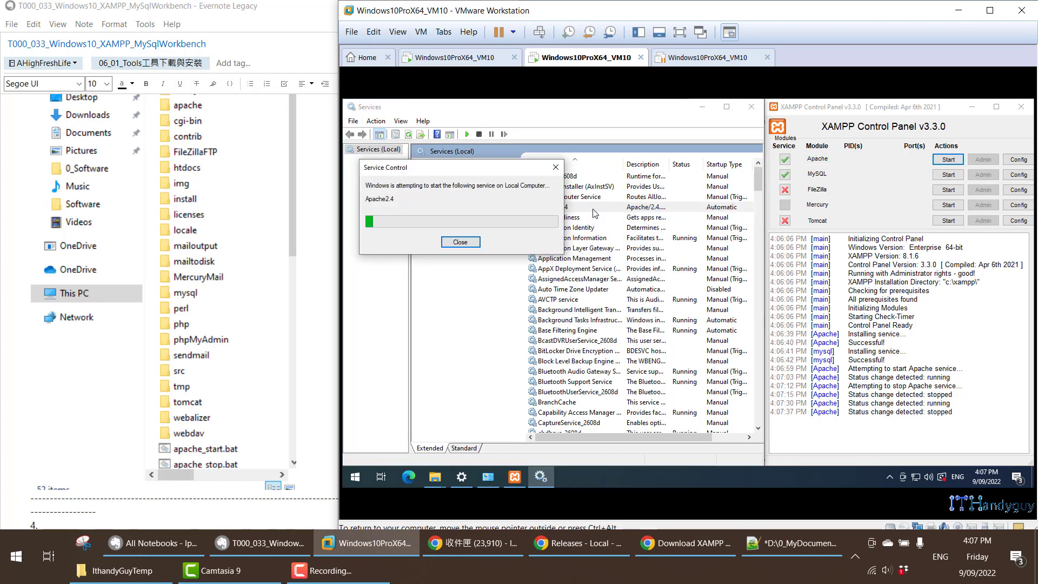
pyautogui.click(627, 239)
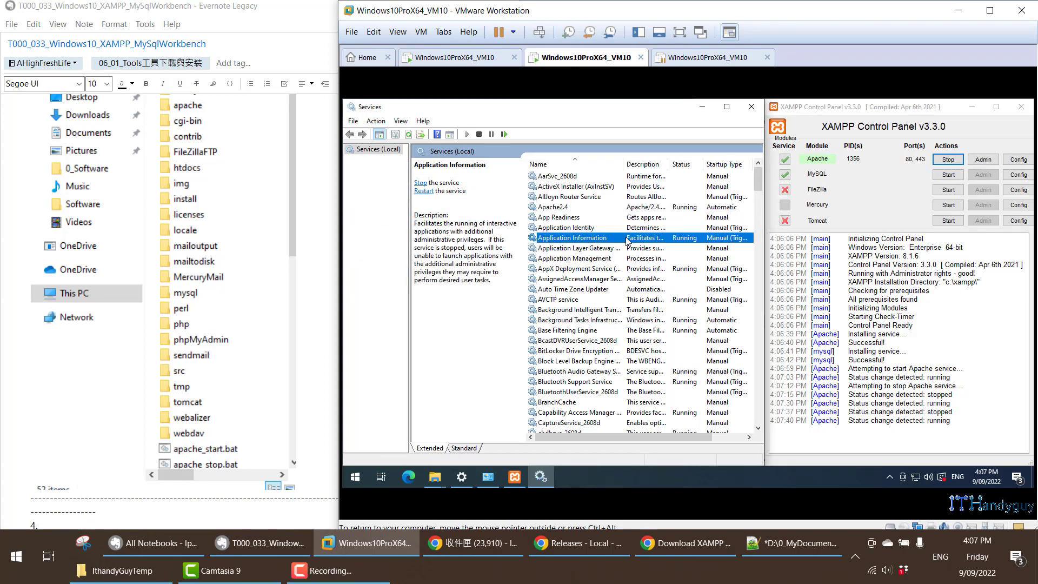
pyautogui.press('m')
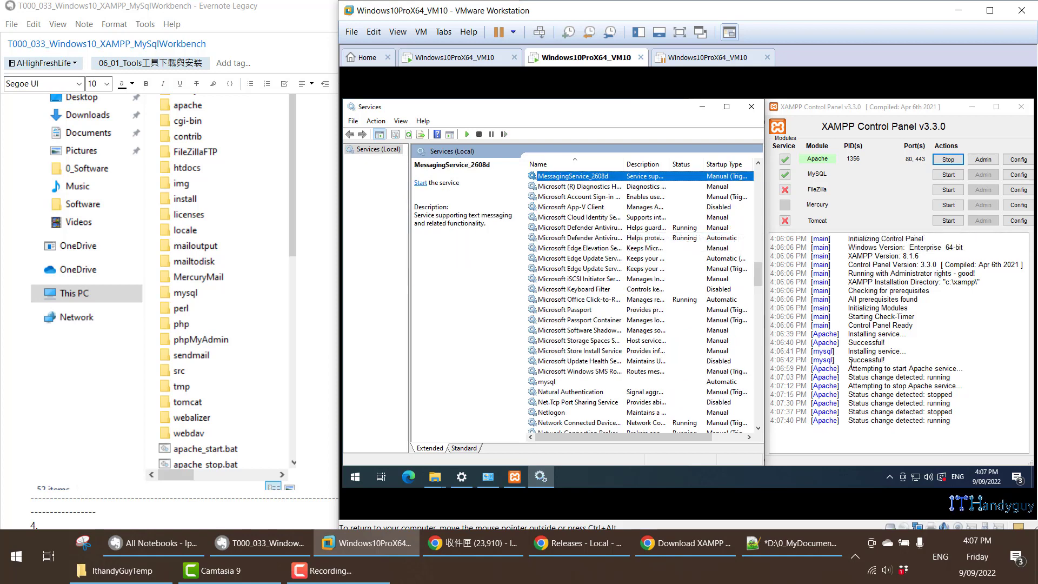
pyautogui.click(556, 385)
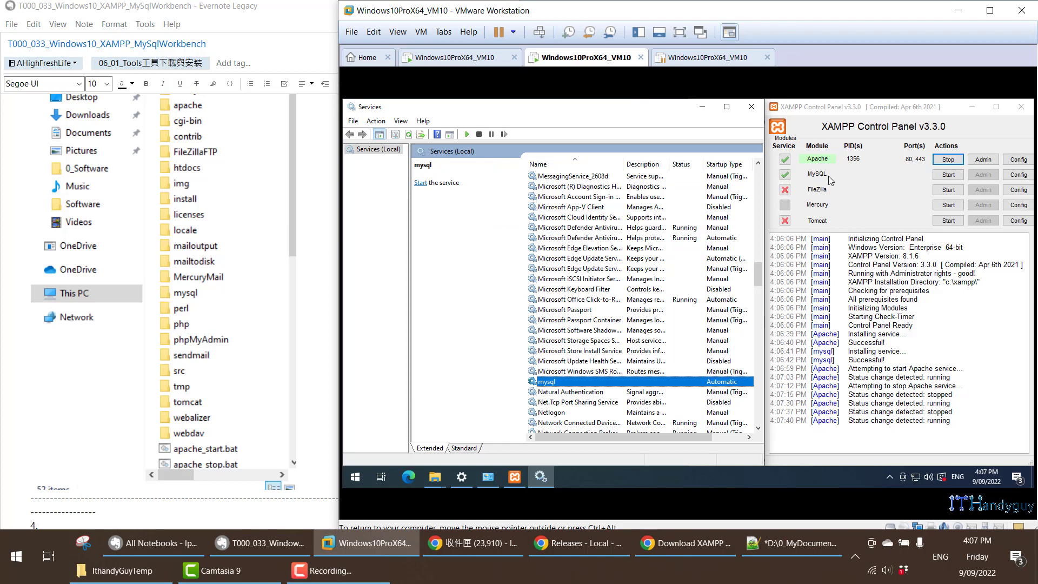
# - Start the mysql service from the Services console, stop it, and start it again
pyautogui.rightClick(581, 384)
pyautogui.click(603, 259)
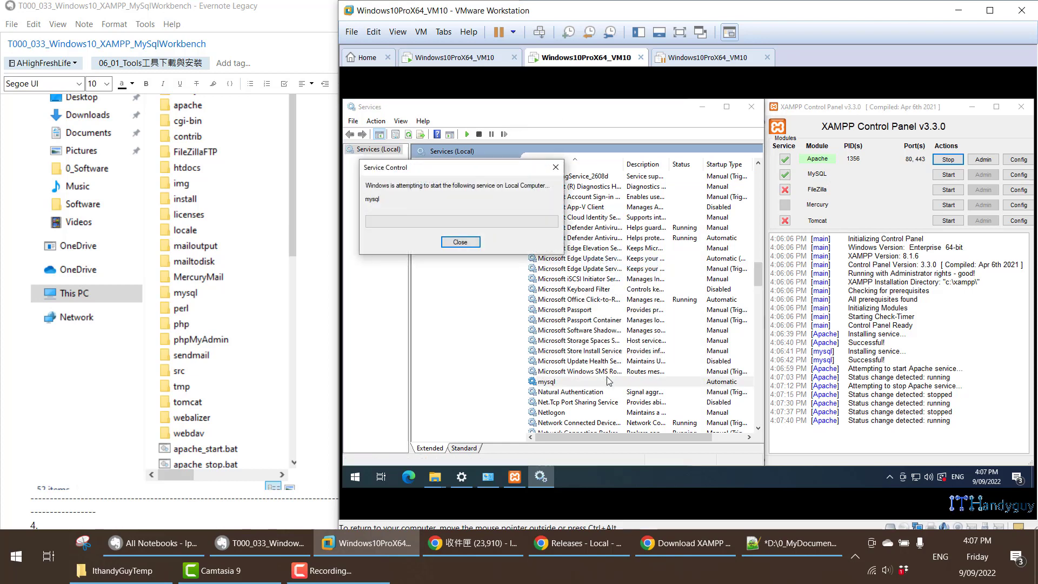
pyautogui.rightClick(607, 380)
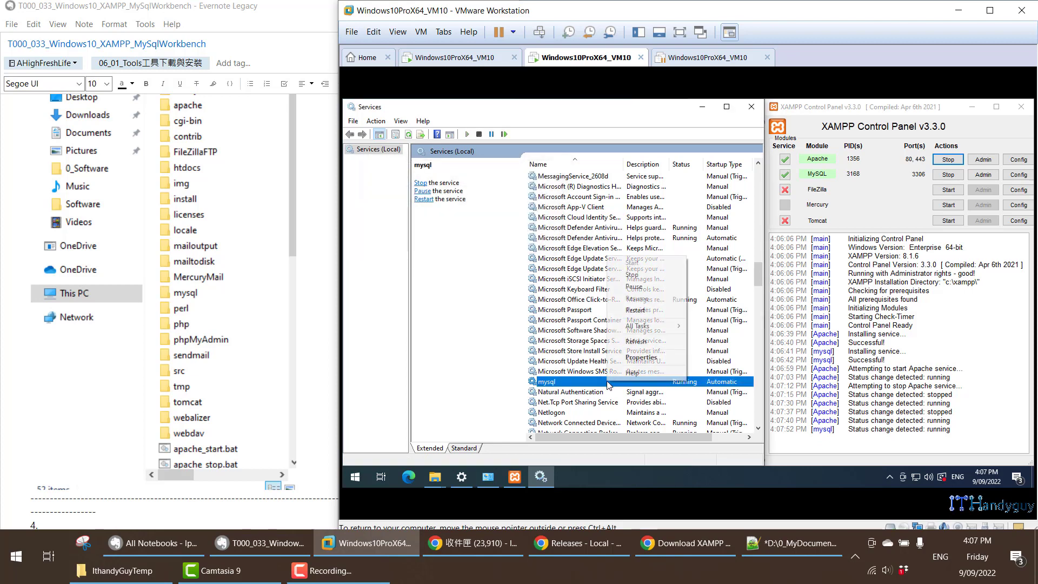
pyautogui.click(632, 275)
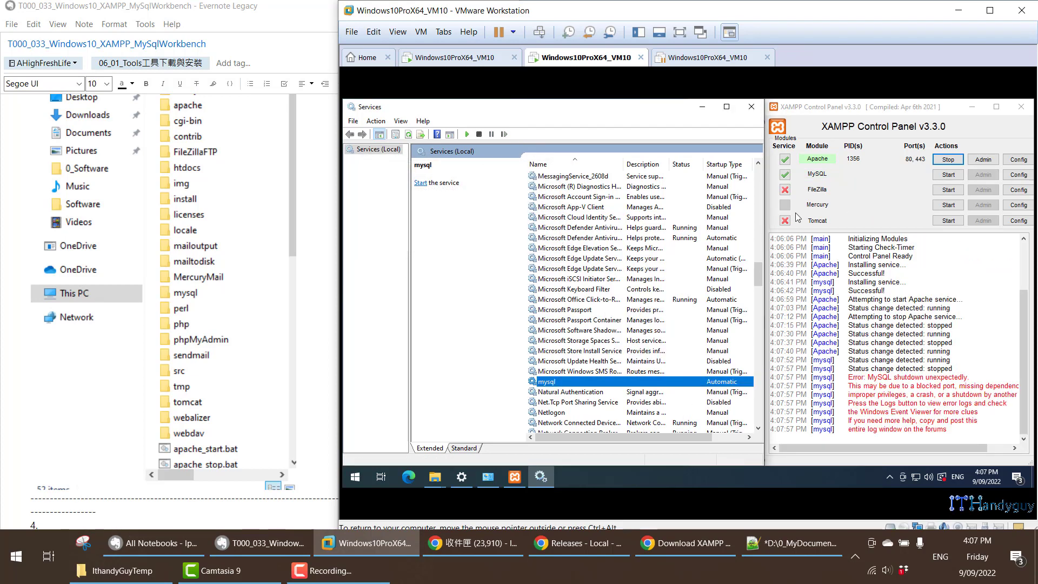
pyautogui.rightClick(664, 385)
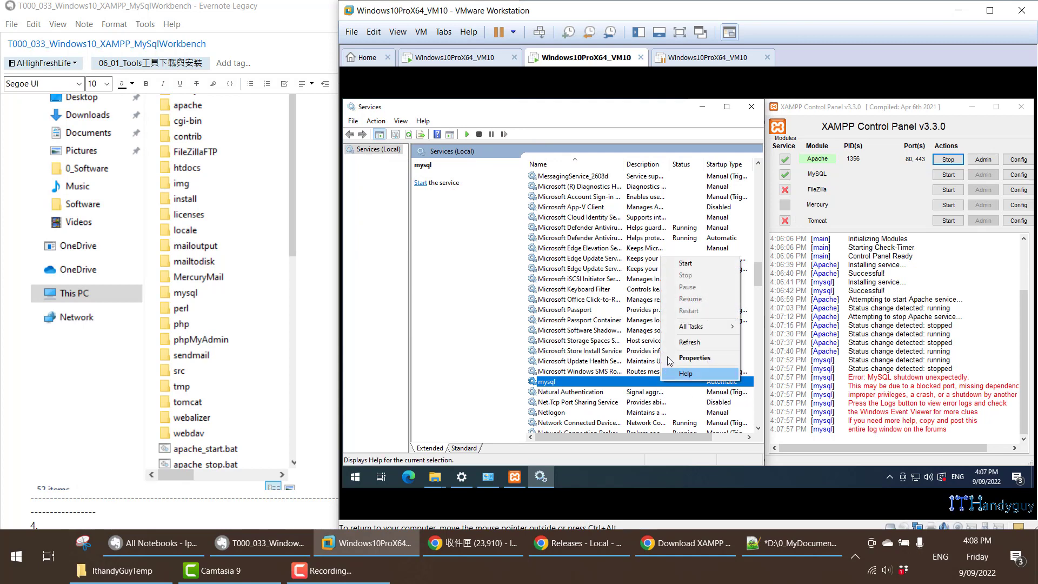
pyautogui.click(687, 265)
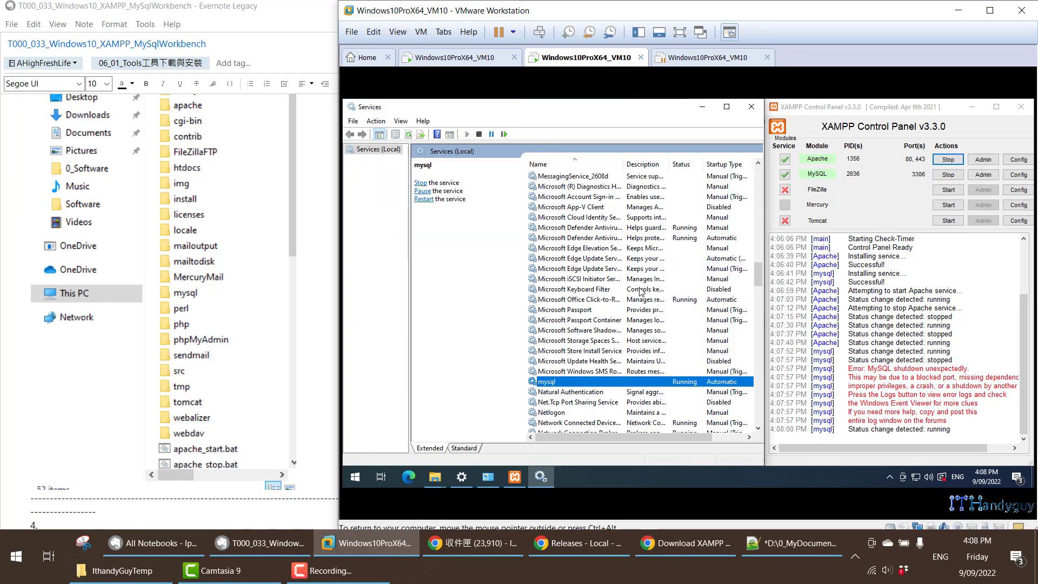
# - Switch to the Evernote note and read section 2.2 on setting ServerName in C:\Apache24\conf\httpd.conf and testing it with httpd -t
pyautogui.scroll(-5, 189, 355)
pyautogui.scroll(-15, 190, 355)
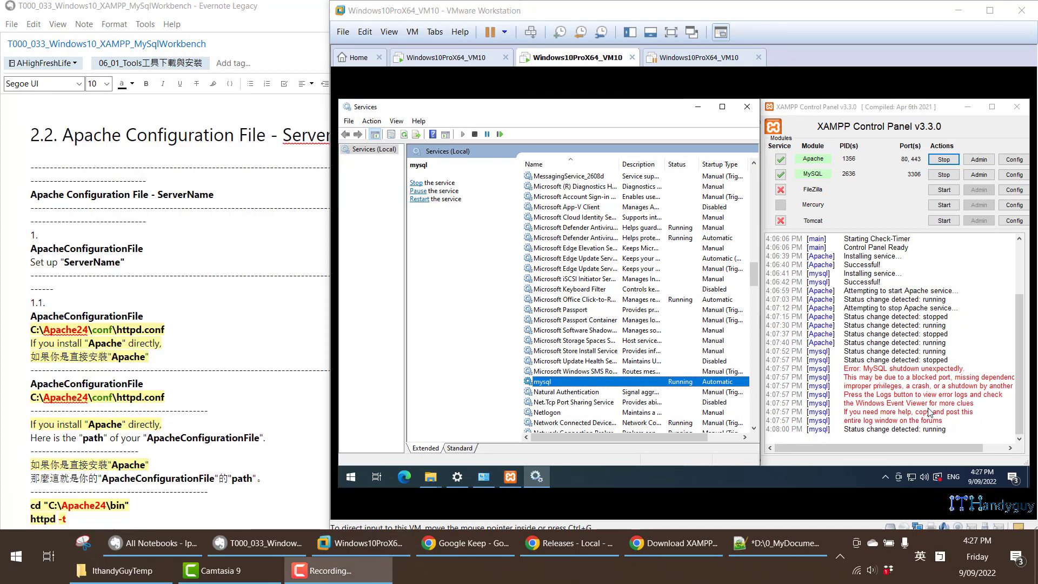
pyautogui.click(42, 335)
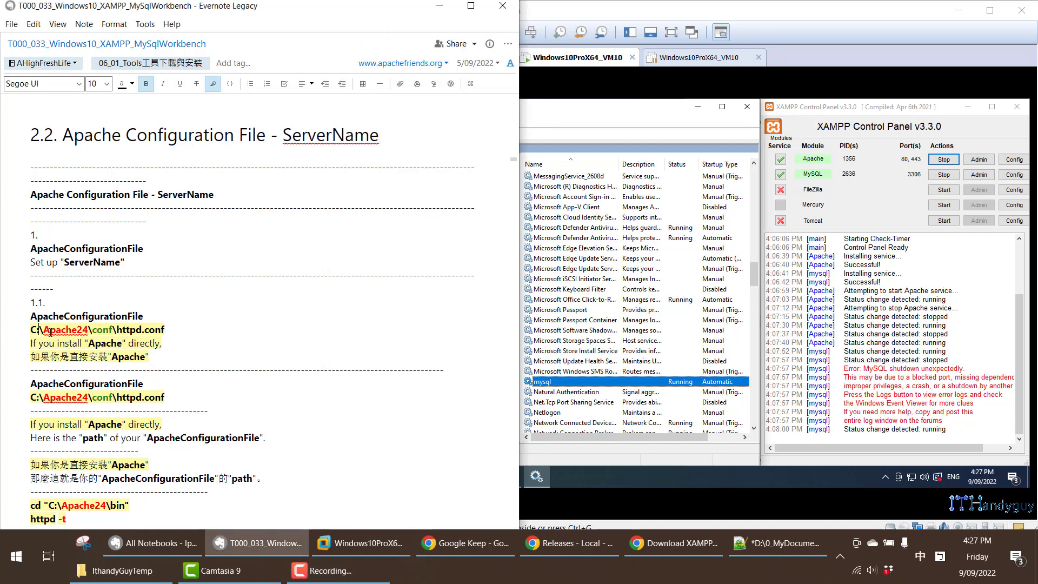
pyautogui.moveTo(43, 329); pyautogui.dragTo(90, 332)
pyautogui.moveTo(91, 329); pyautogui.dragTo(176, 335)
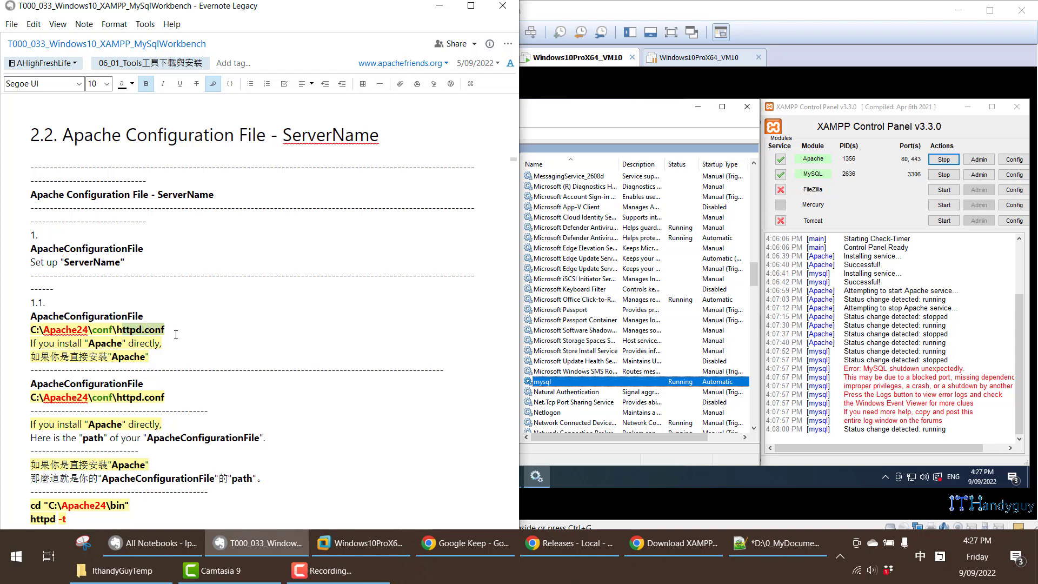
pyautogui.scroll(-2, 179, 337)
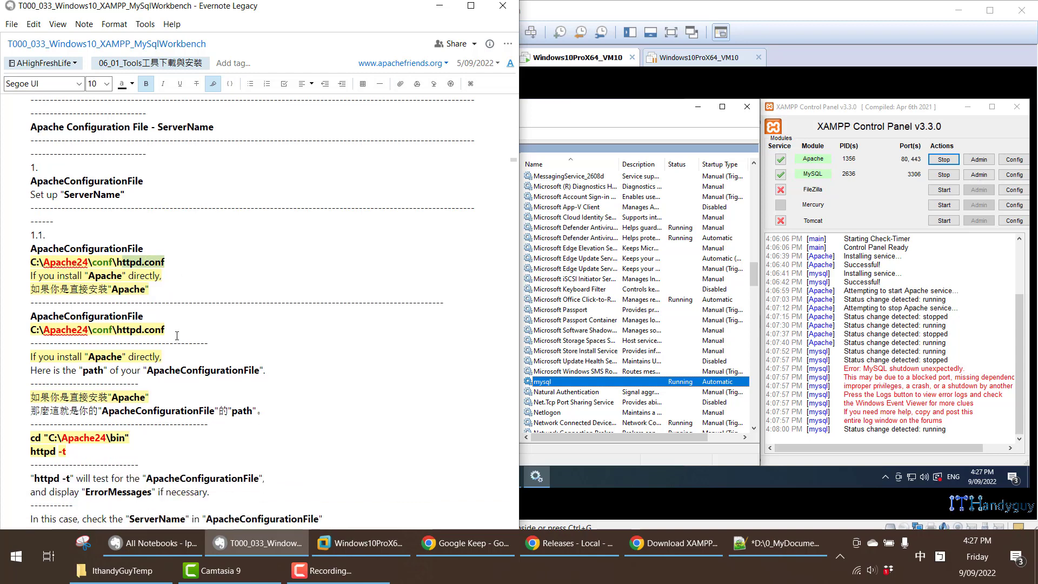
pyautogui.scroll(-6, 177, 336)
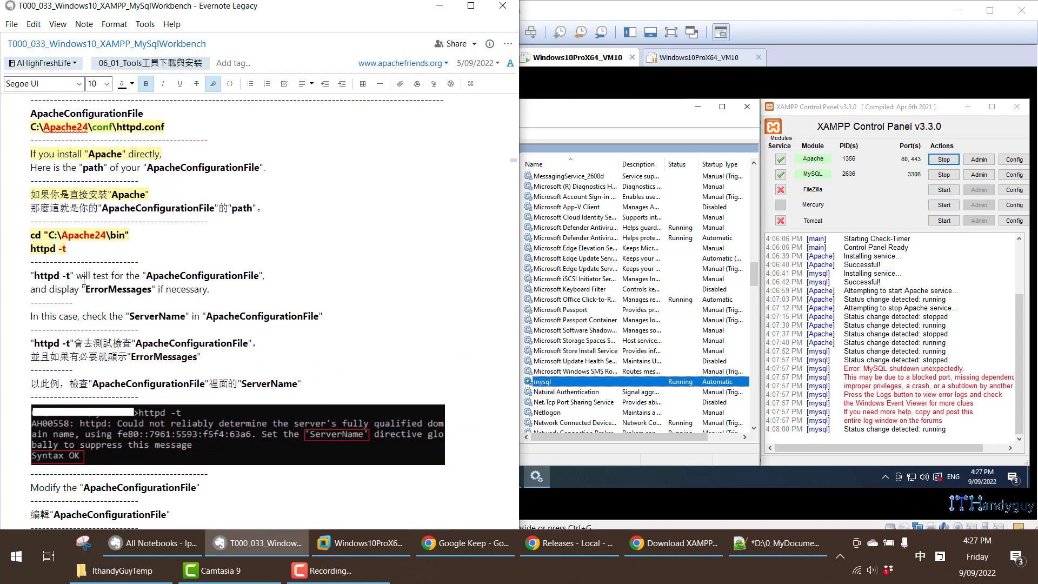
pyautogui.moveTo(31, 250); pyautogui.dragTo(69, 252)
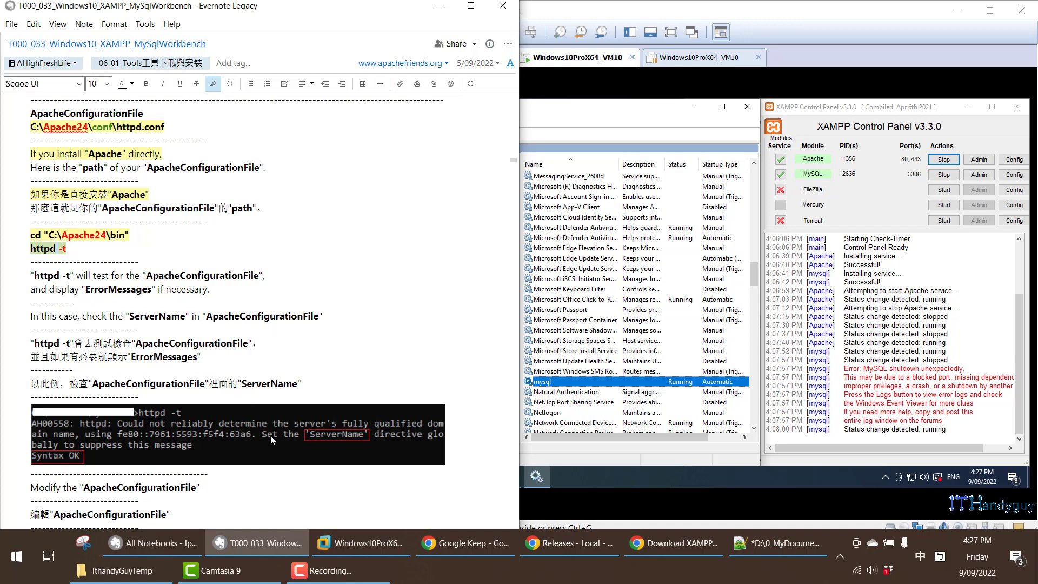
pyautogui.scroll(-3, 272, 439)
pyautogui.scroll(-15, 193, 351)
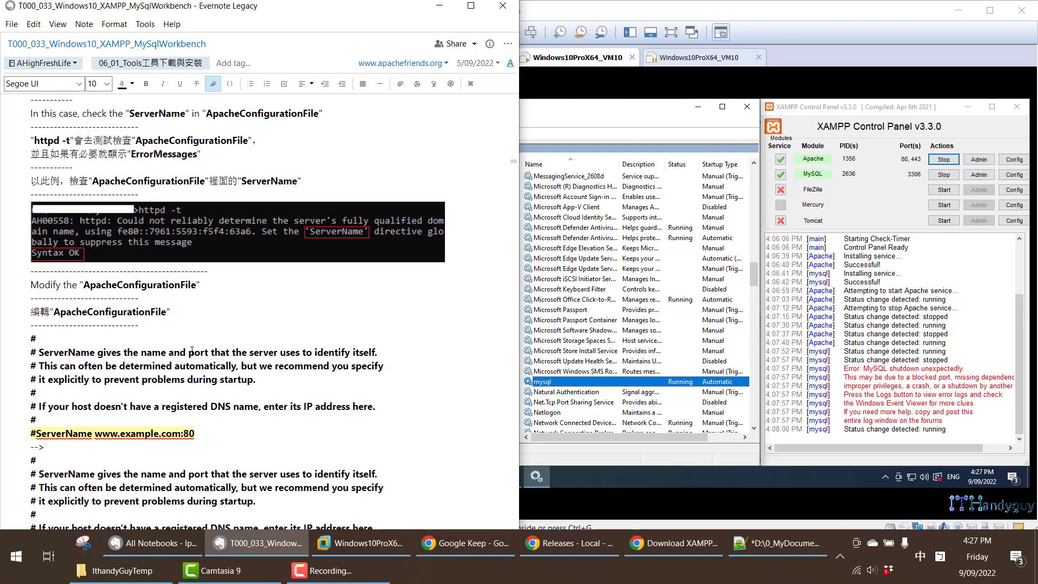
pyautogui.scroll(-6, 193, 355)
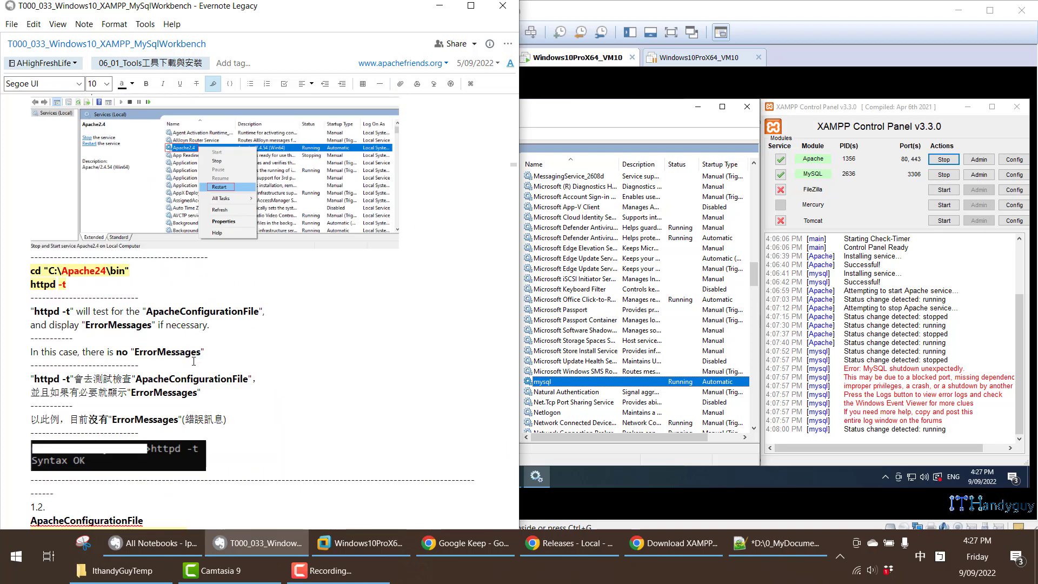
# - Compare the note's configuration file paths for direct and XAMPP installs of Apache, highlighting C:\xampp\apache\conf\httpd.conf for XAMPP
pyautogui.scroll(-5, 169, 350)
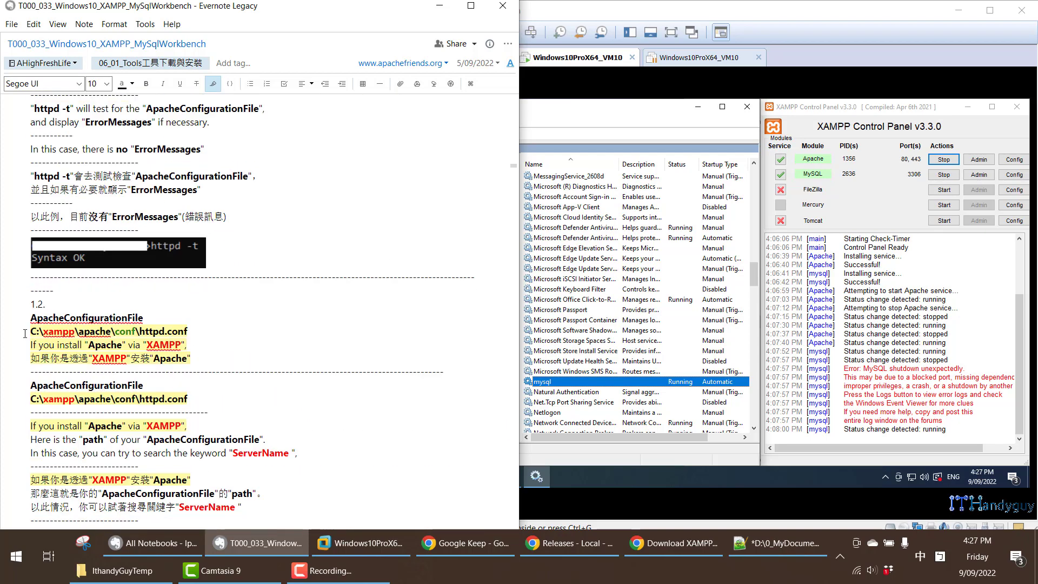
pyautogui.moveTo(25, 334); pyautogui.dragTo(189, 347)
pyautogui.moveTo(30, 302); pyautogui.dragTo(222, 353)
pyautogui.scroll(20, 212, 286)
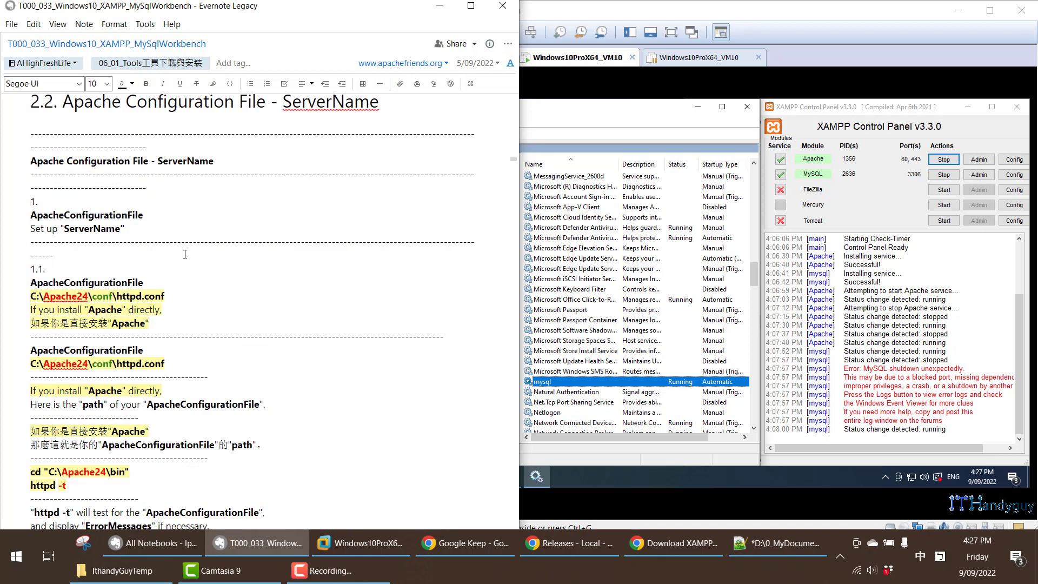
pyautogui.moveTo(23, 309); pyautogui.dragTo(187, 363)
pyautogui.scroll(-15, 187, 363)
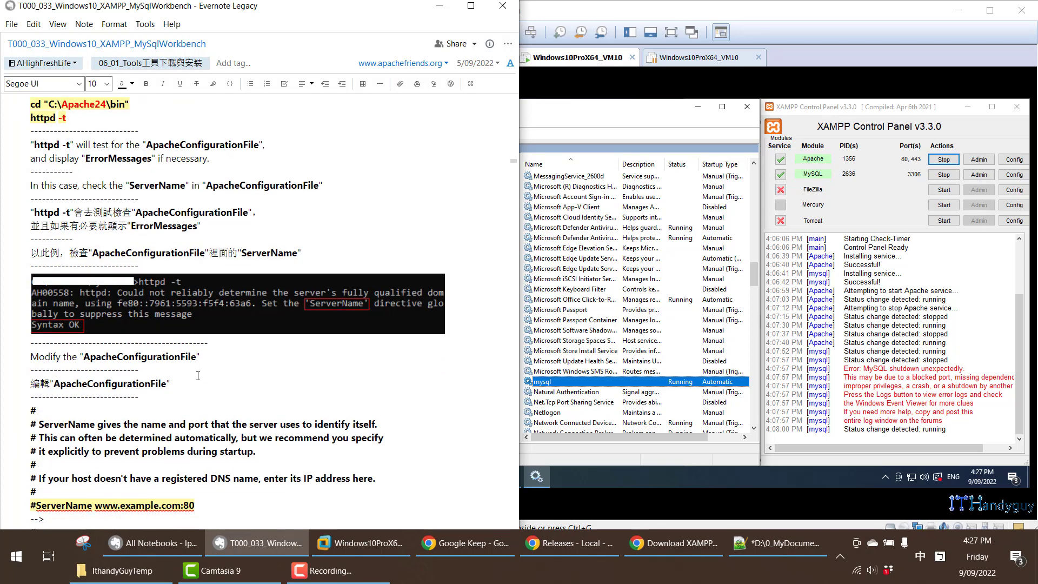
pyautogui.scroll(-10, 189, 373)
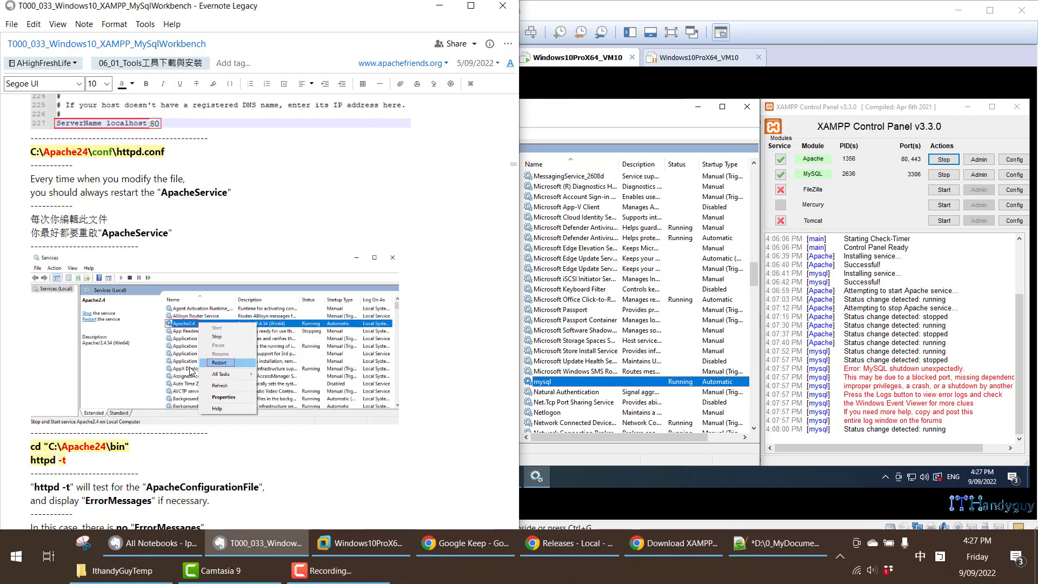
pyautogui.scroll(-6, 190, 366)
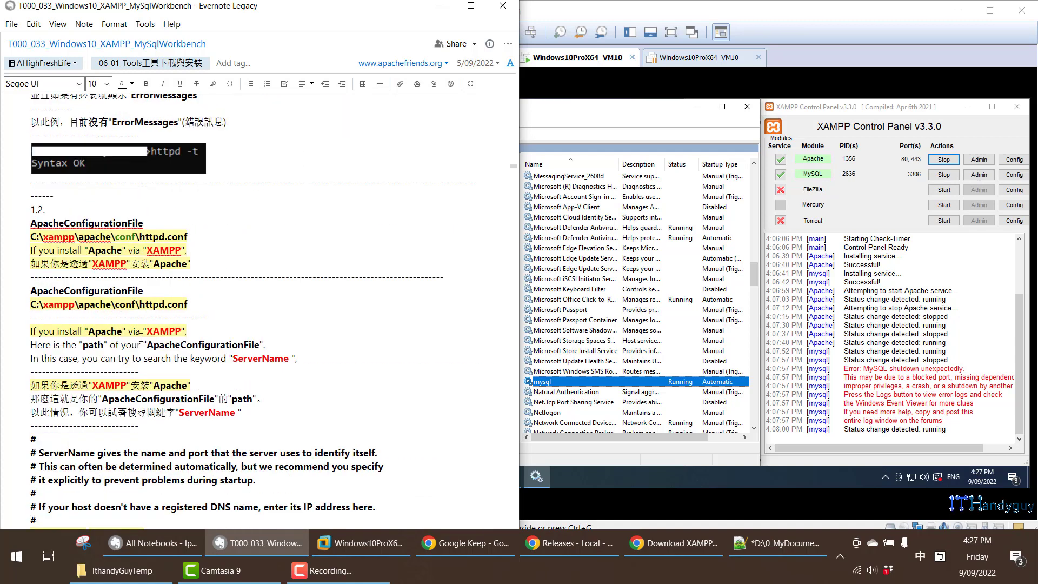
pyautogui.moveTo(128, 251); pyautogui.dragTo(192, 252)
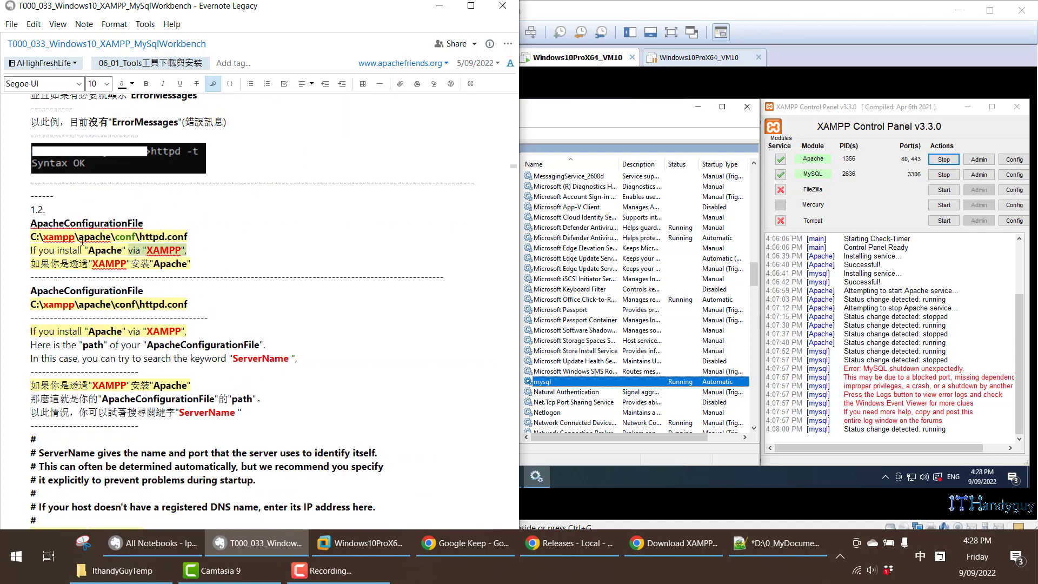
pyautogui.moveTo(46, 234); pyautogui.dragTo(187, 235)
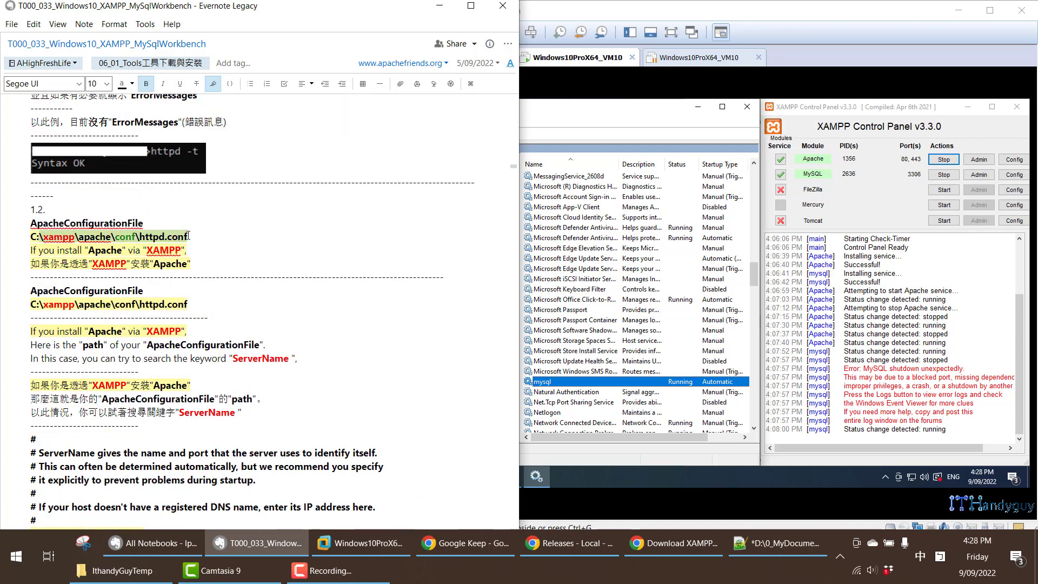
# - Return to the virtual machine and browse to the folder C:\xampp\apache\conf in File Explorer
pyautogui.click(600, 134)
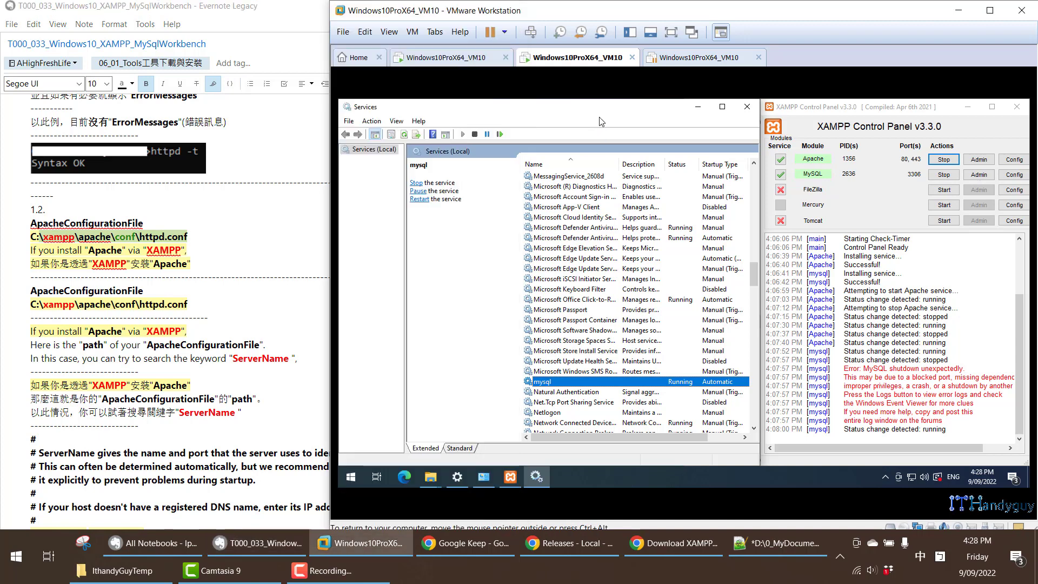
pyautogui.press('super+e')
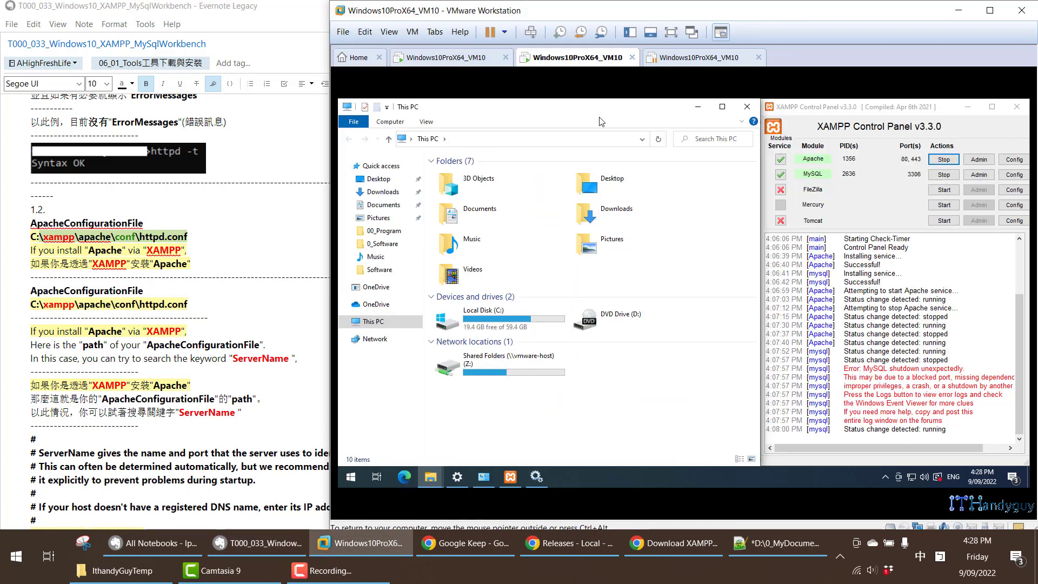
pyautogui.doubleClick(502, 326)
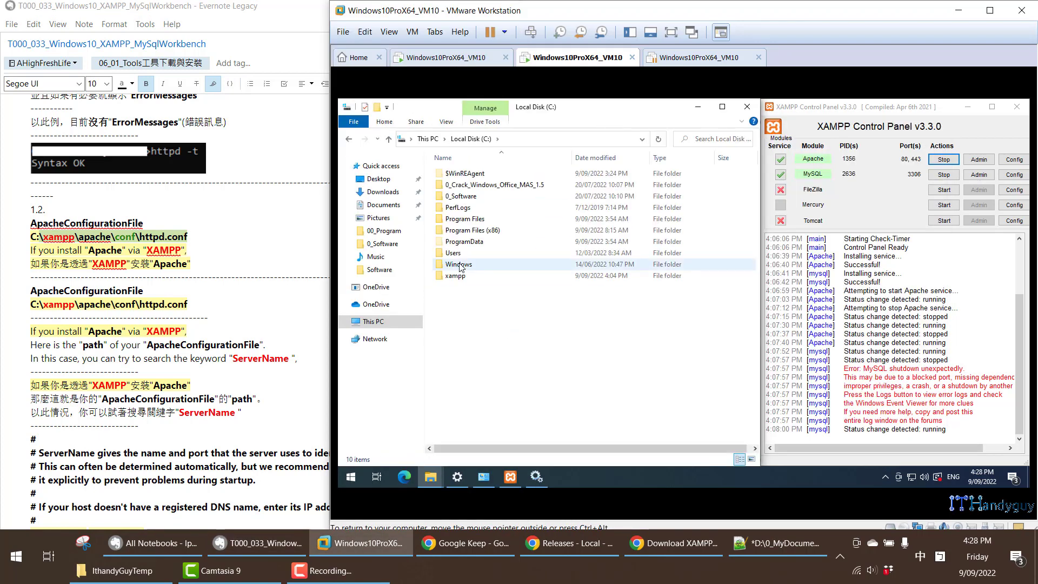
pyautogui.doubleClick(455, 275)
pyautogui.doubleClick(469, 187)
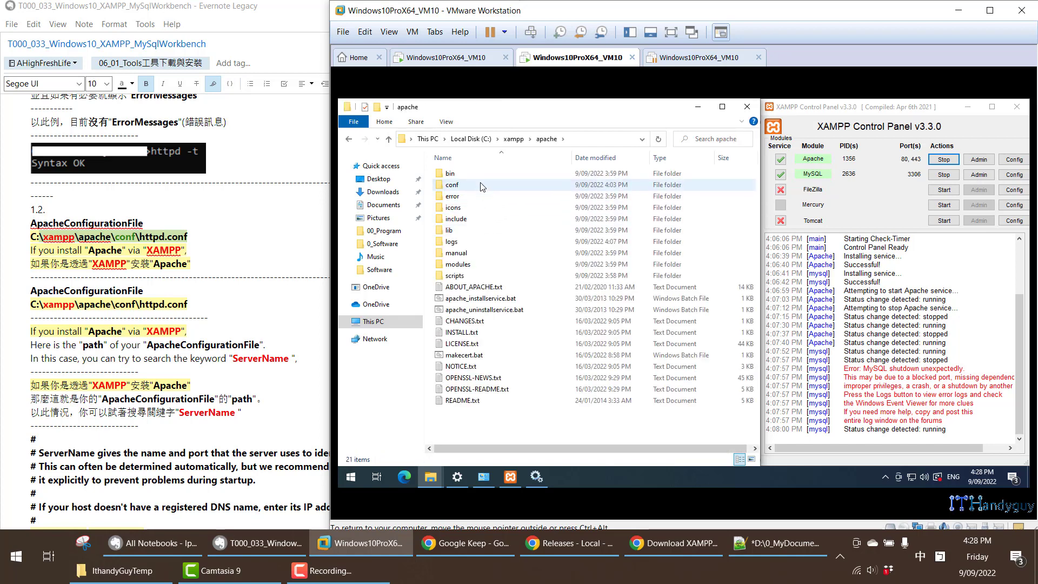
pyautogui.doubleClick(483, 186)
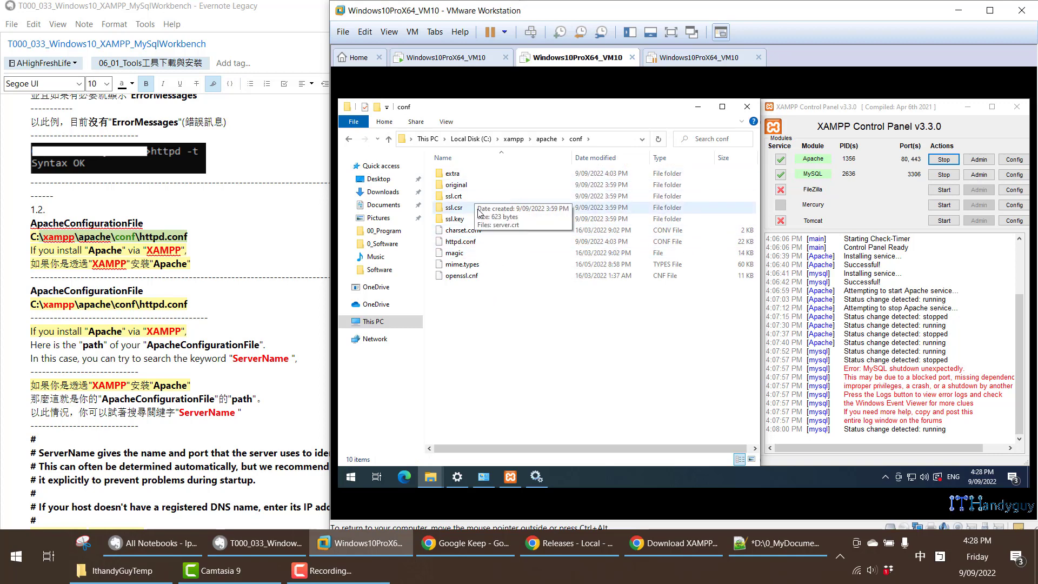
# - Open httpd.conf in Notepad++ and decline the update download
pyautogui.click(483, 246)
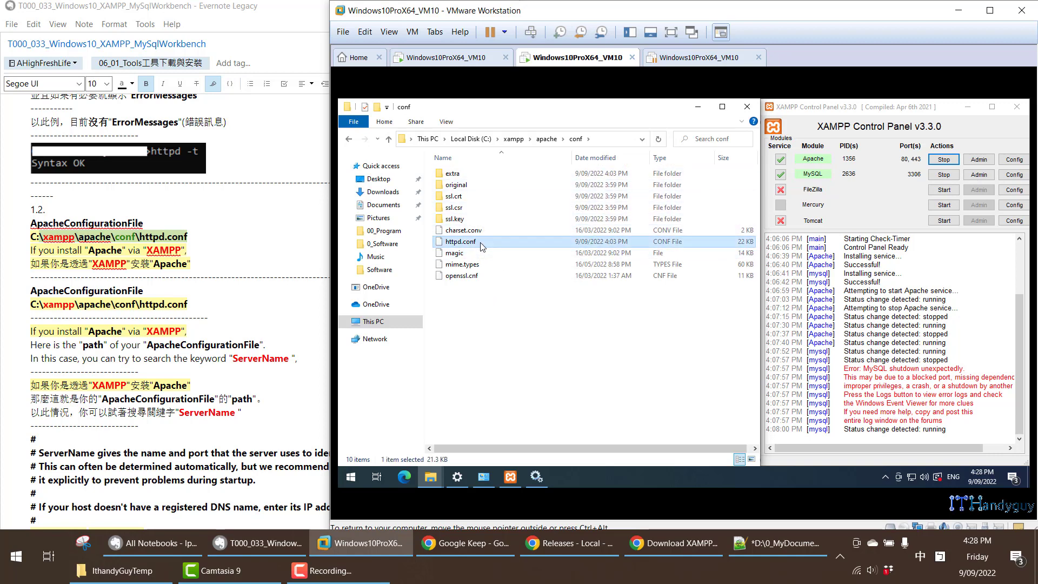
pyautogui.rightClick(481, 241)
pyautogui.click(520, 305)
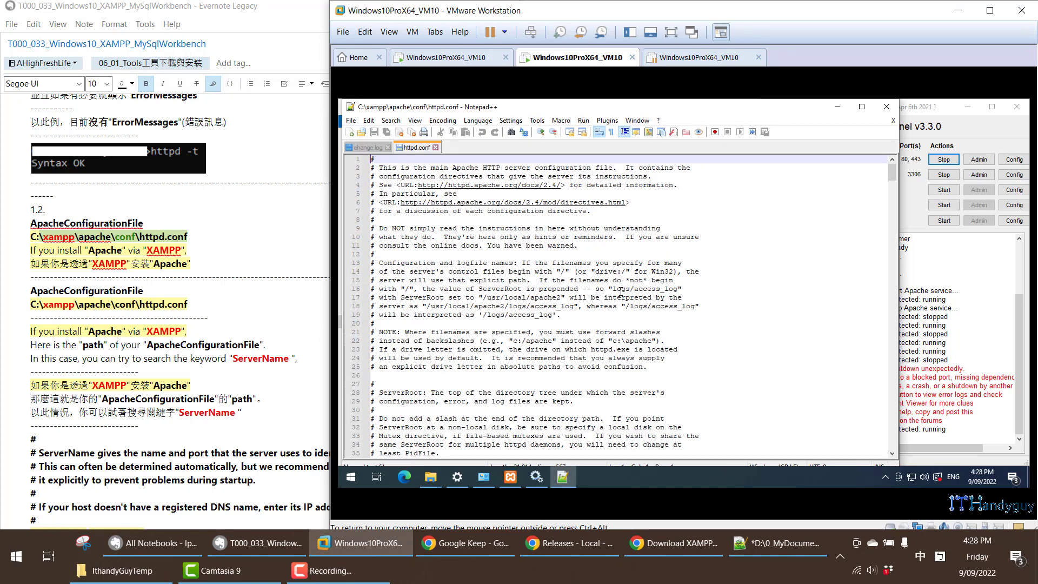
pyautogui.click(758, 331)
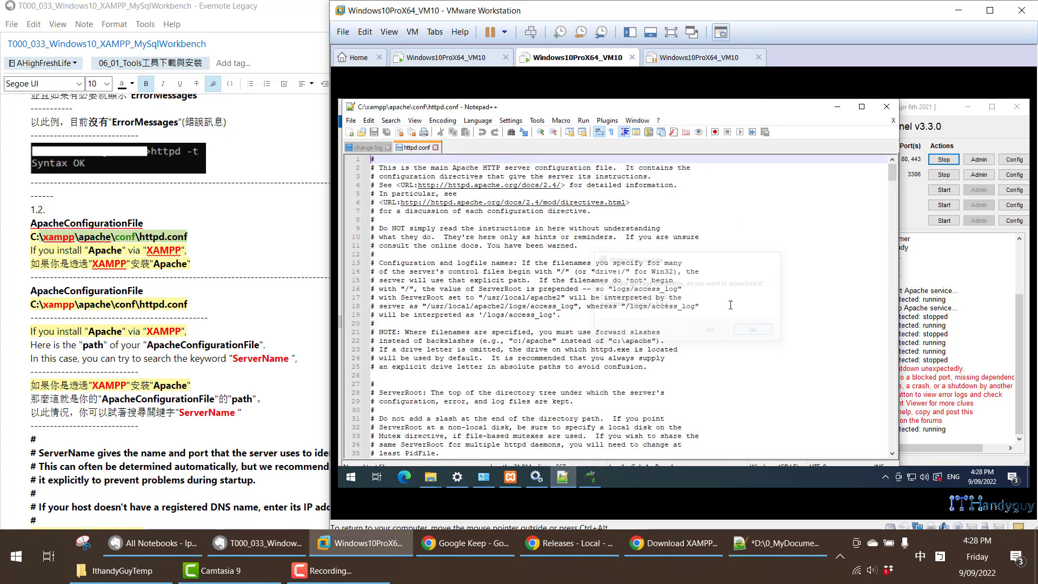
# - Search httpd.conf for the keyword ServerName given in the note and highlight the value of the active ServerName directive
pyautogui.scroll(-8, 627, 302)
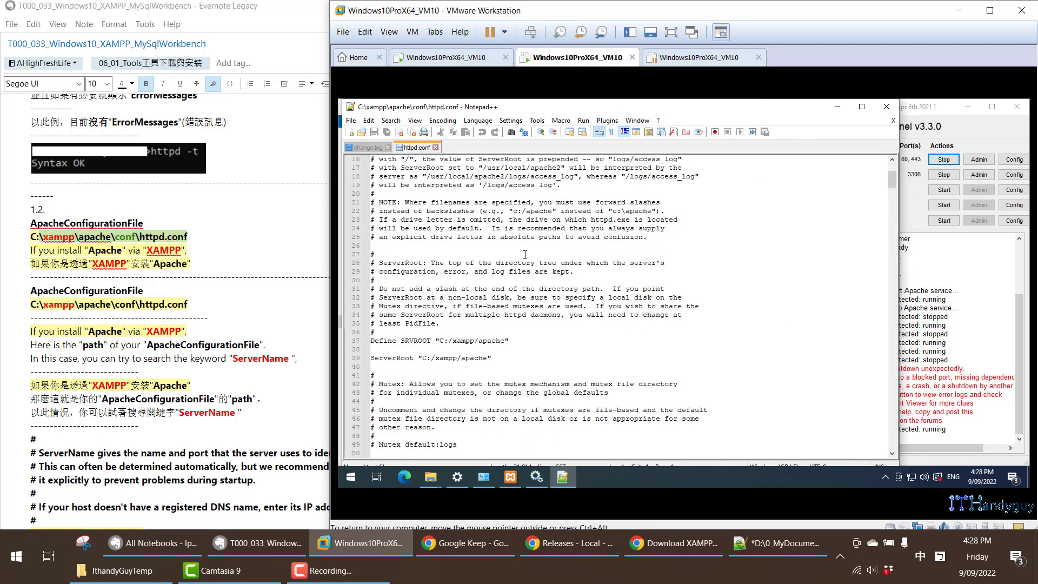
pyautogui.scroll(-4, 238, 280)
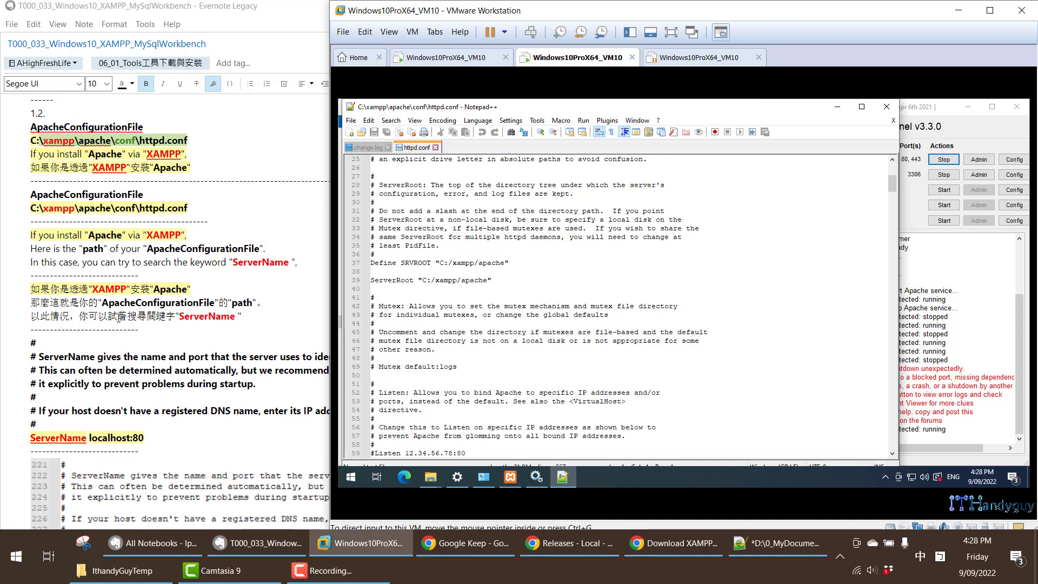
pyautogui.click(226, 315)
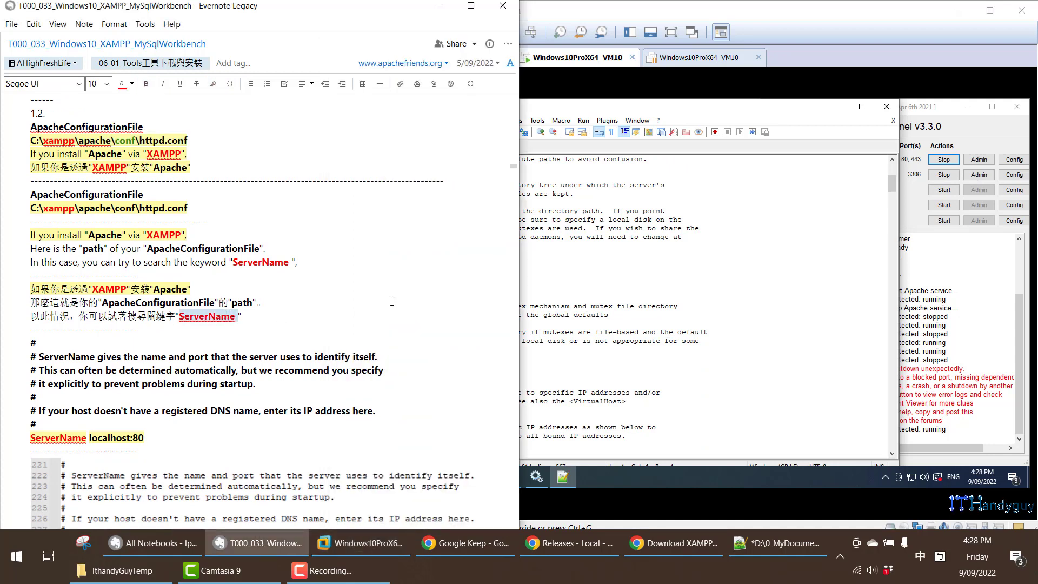
pyautogui.click(656, 280)
pyautogui.hotkey('ctrl', 'f')
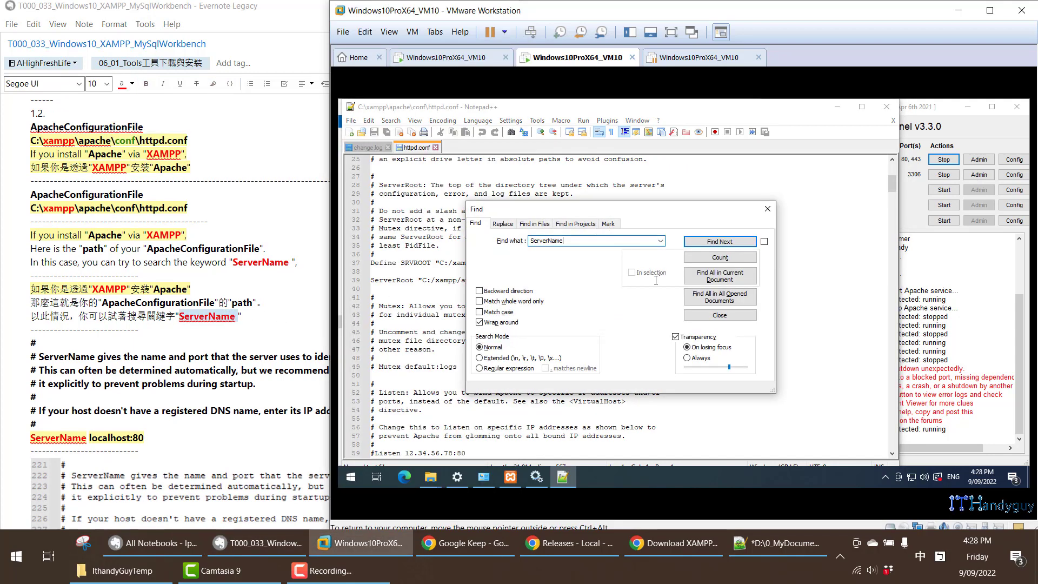
pyautogui.press('Return')
pyautogui.press('Escape')
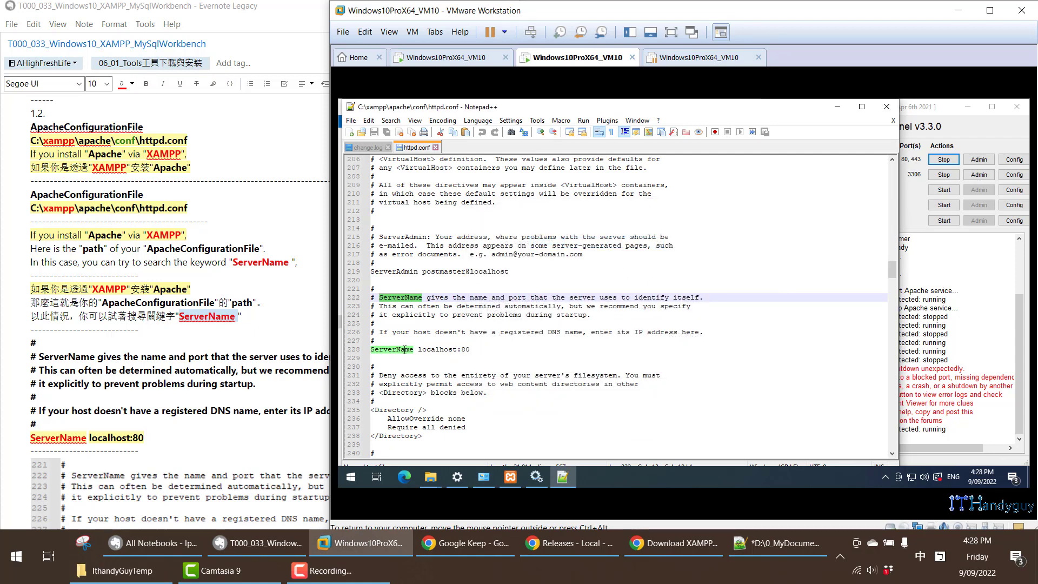
pyautogui.click(406, 349)
pyautogui.moveTo(419, 351); pyautogui.dragTo(474, 352)
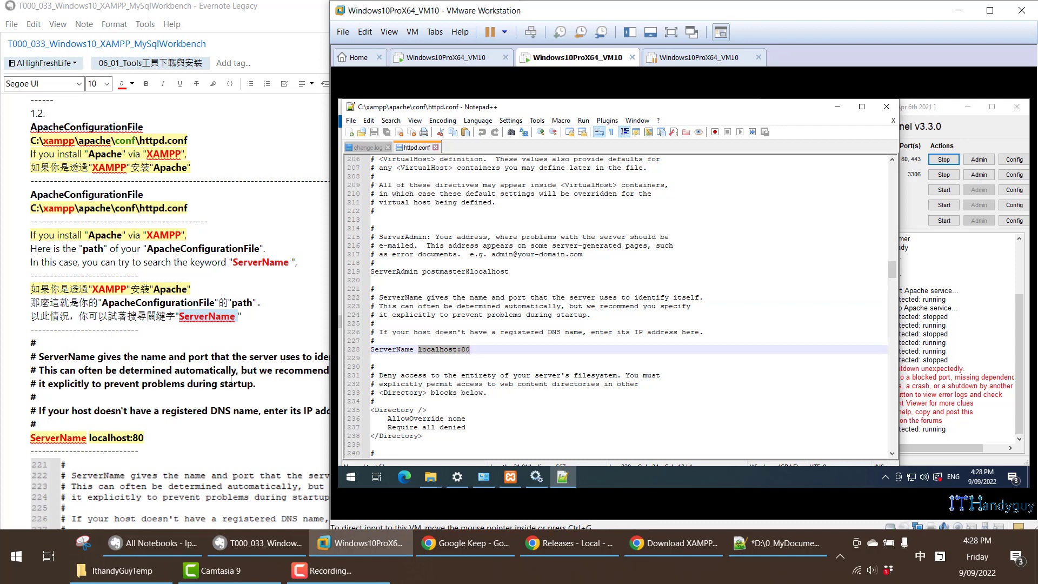
pyautogui.click(449, 360)
# - Find Command Prompt by searching for cmd in the virtual machine and run it as administrator
pyautogui.scroll(-5, 132, 304)
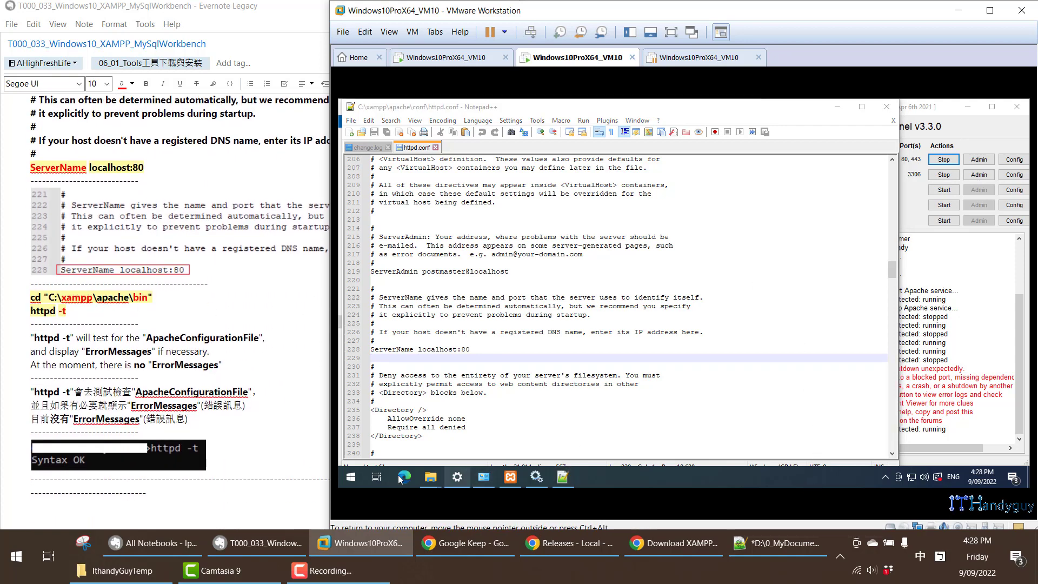
pyautogui.press('super')
pyautogui.write('cmd')
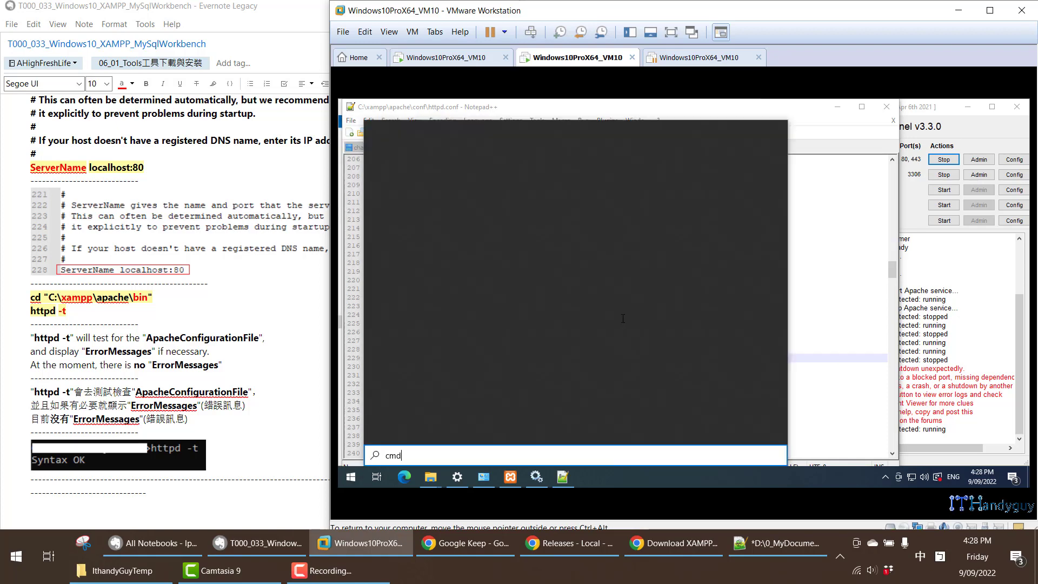
pyautogui.rightClick(446, 172)
pyautogui.click(467, 182)
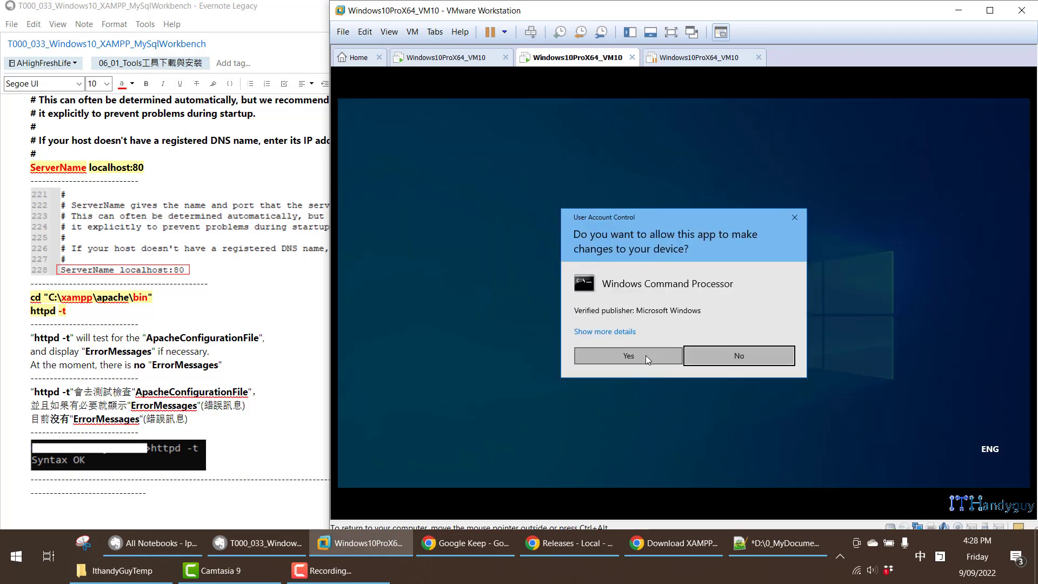
pyautogui.click(645, 355)
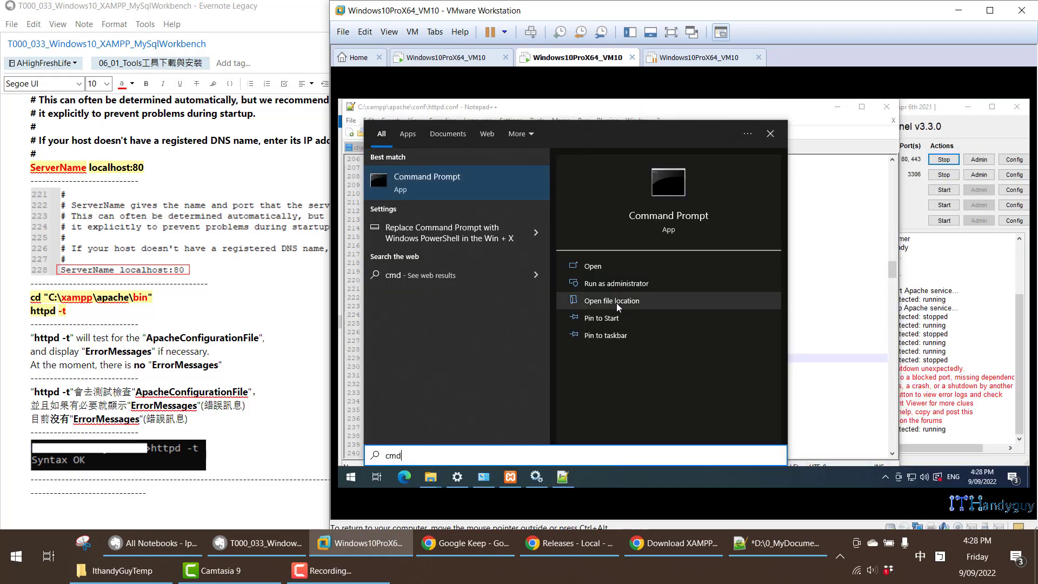
pyautogui.click(795, 155)
# - Copy the command cd "C:\xampp\apache\bin" from the note and run it in the Command Prompt
pyautogui.tripleClick(107, 297)
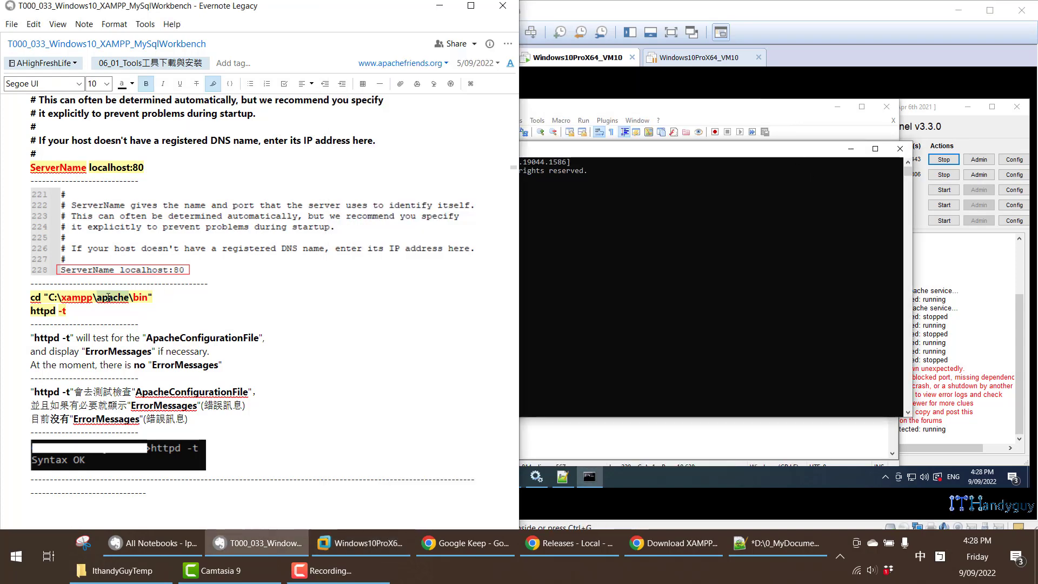
pyautogui.rightClick(108, 300)
pyautogui.click(167, 56)
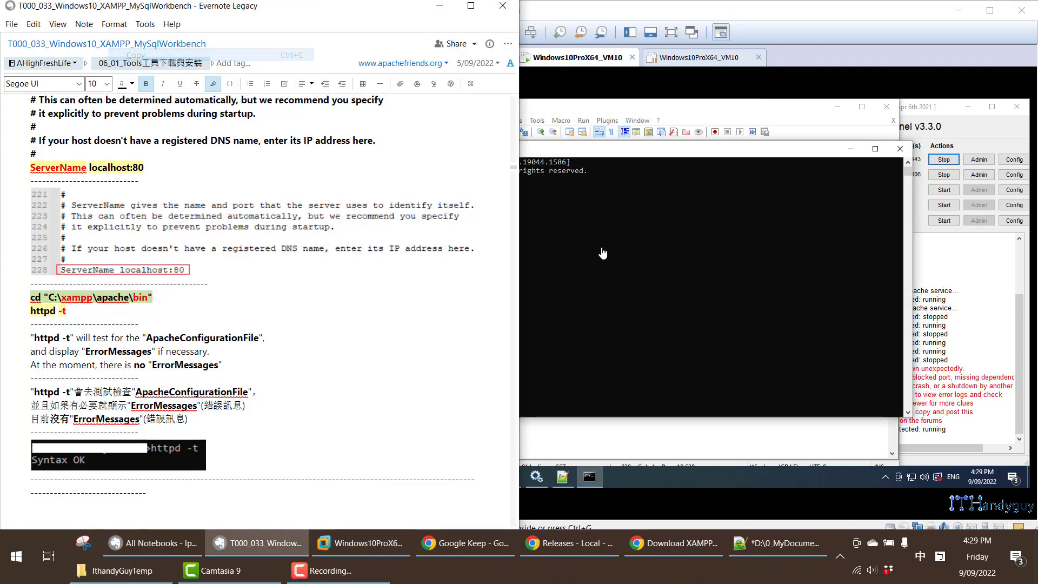
pyautogui.click(585, 232)
pyautogui.hotkey('ctrl', 'v')
pyautogui.press('Return')
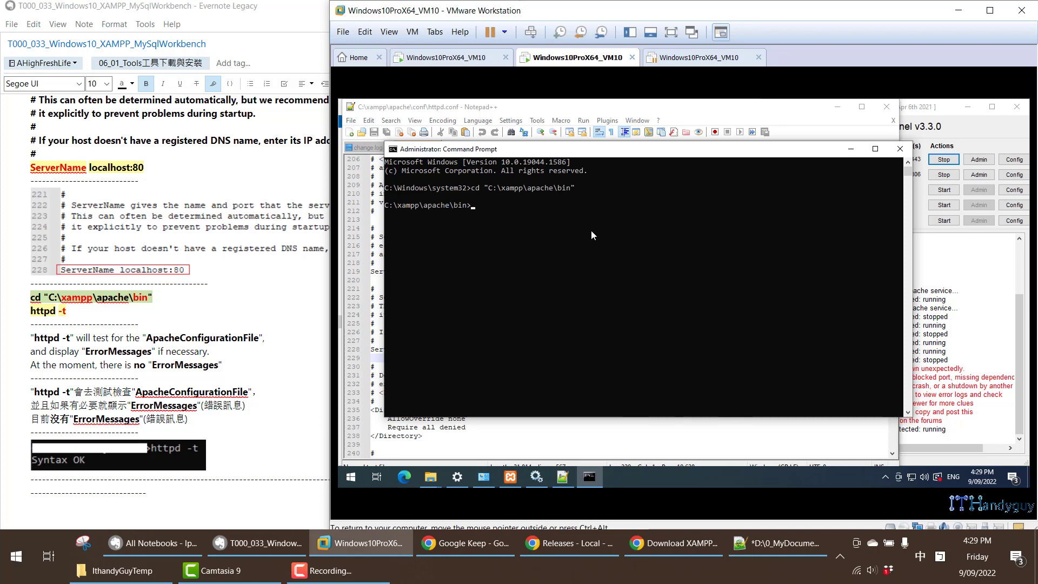
# - Copy httpd -t from the note and run it in the Command Prompt to test Apache's configuration file
pyautogui.click(63, 311)
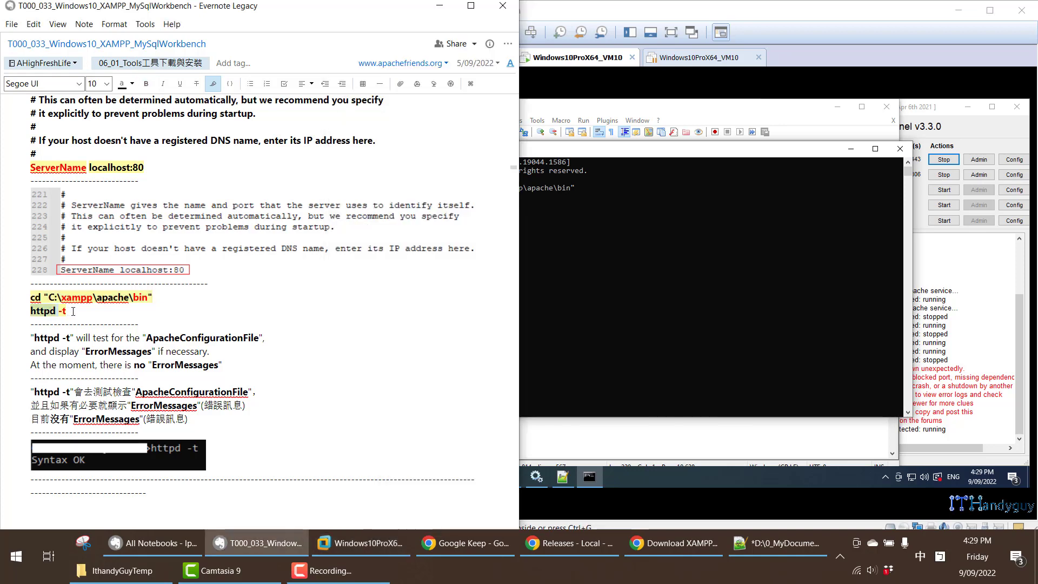
pyautogui.moveTo(50, 316); pyautogui.dragTo(66, 314)
pyautogui.rightClick(46, 319)
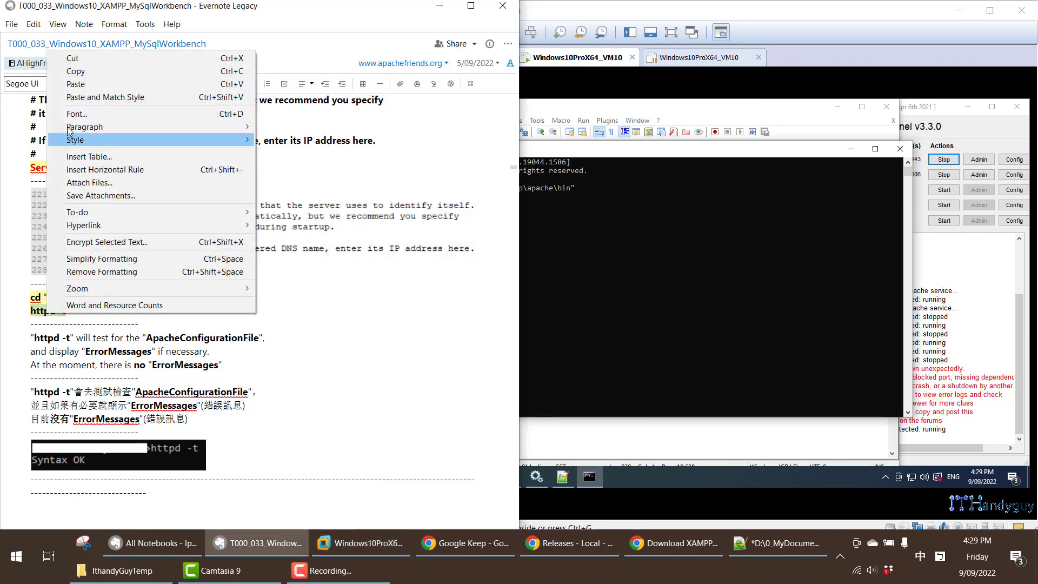
pyautogui.click(70, 69)
pyautogui.rightClick(515, 238)
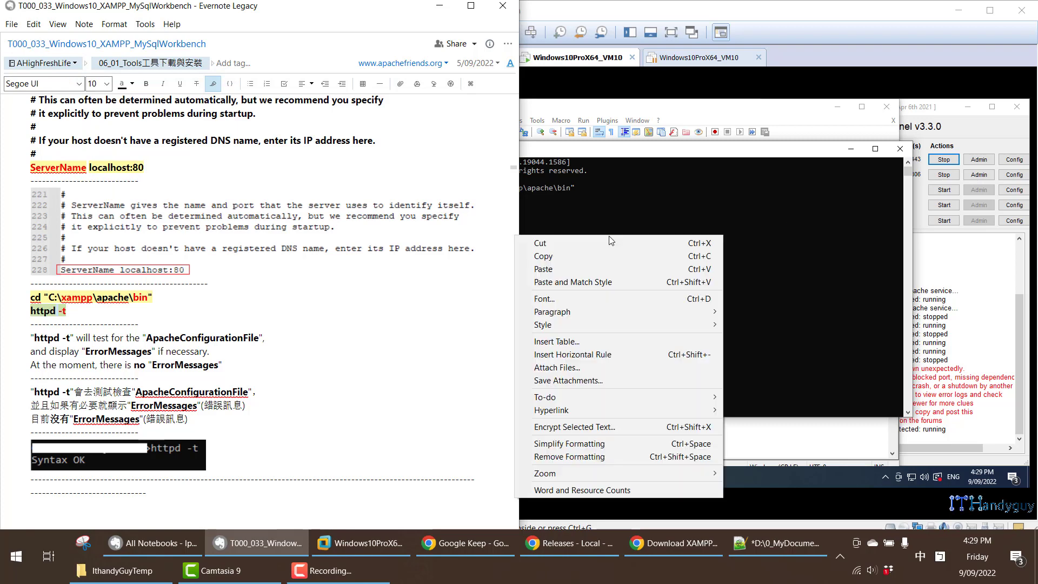
pyautogui.click(625, 200)
pyautogui.hotkey('ctrl', 'v')
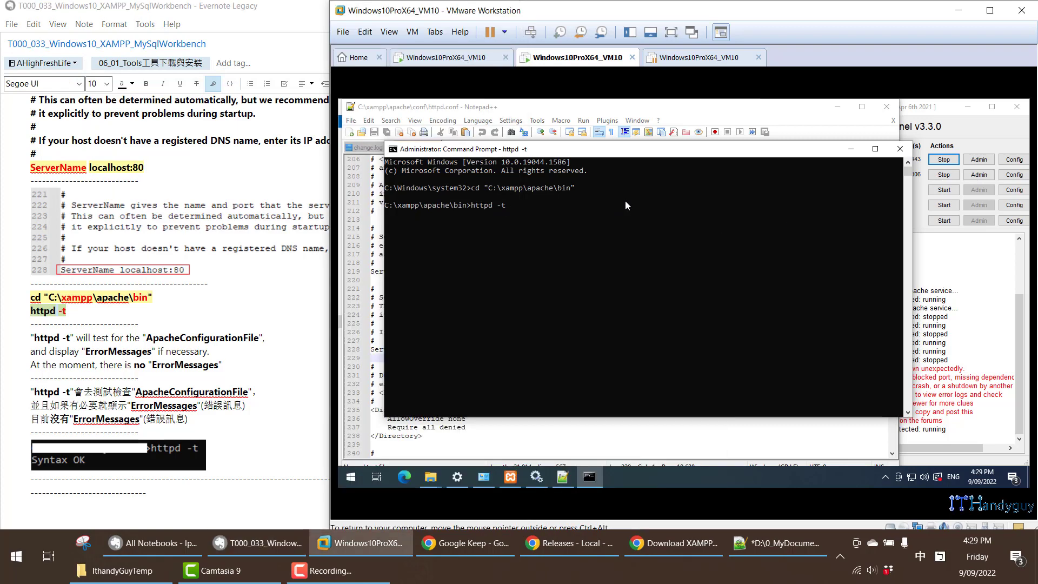
pyautogui.press('Return')
pyautogui.scroll(-10, 298, 268)
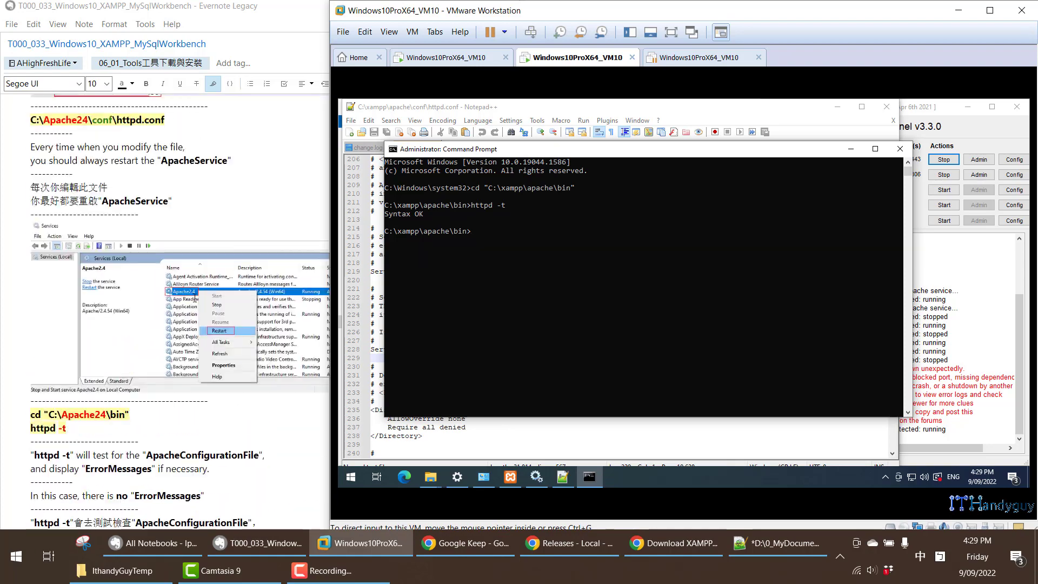
pyautogui.click(579, 112)
pyautogui.scroll(-10, 247, 262)
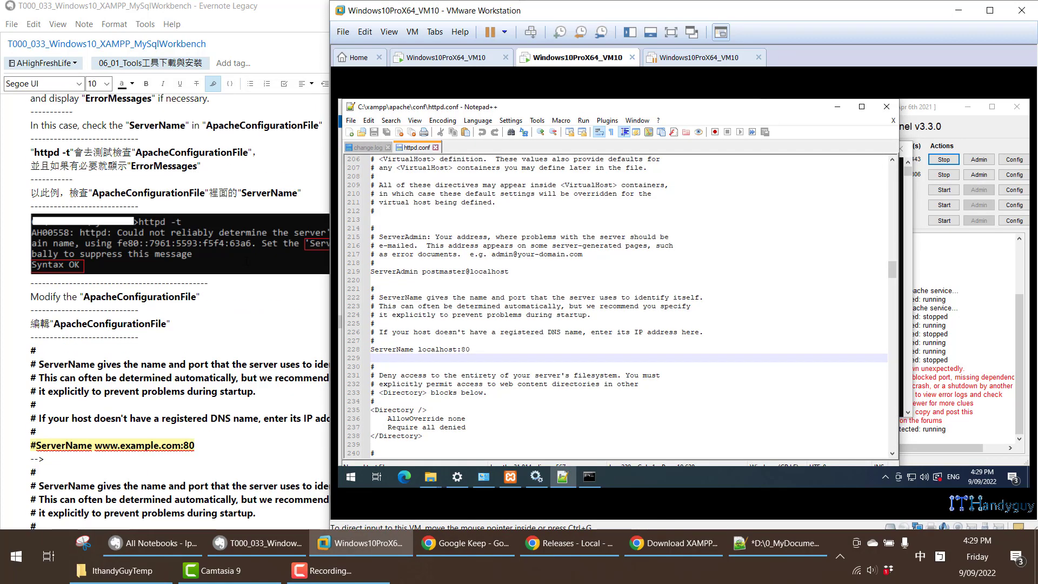
pyautogui.scroll(2, 247, 262)
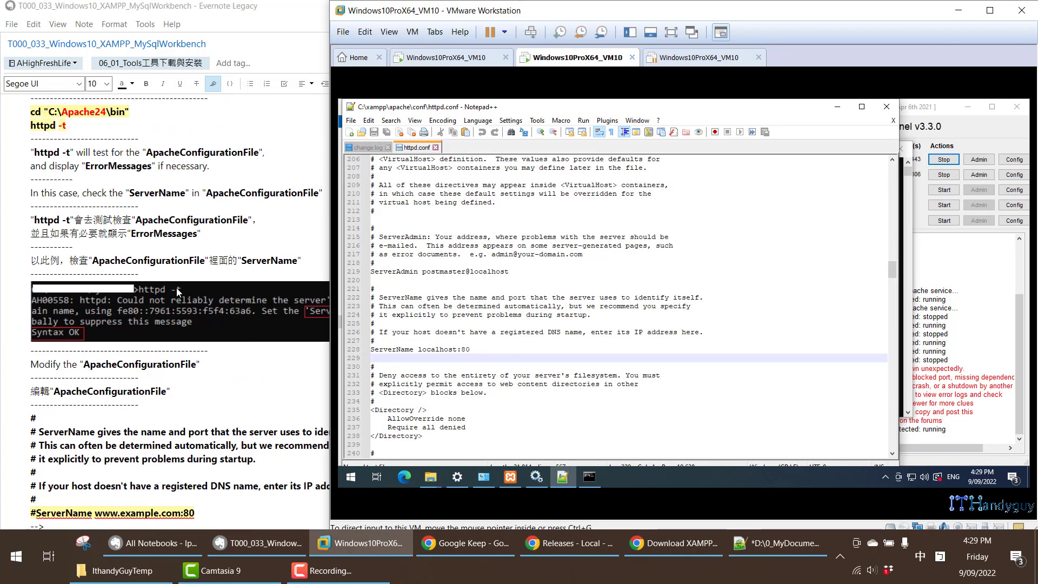
pyautogui.scroll(-6, 177, 292)
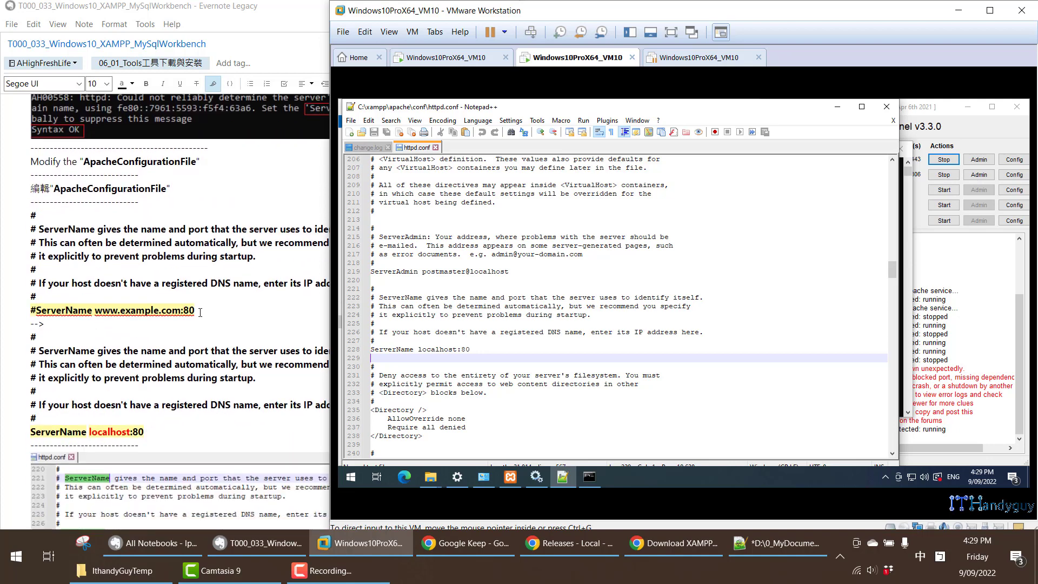
pyautogui.moveTo(200, 313); pyautogui.dragTo(20, 311)
pyautogui.click(191, 305)
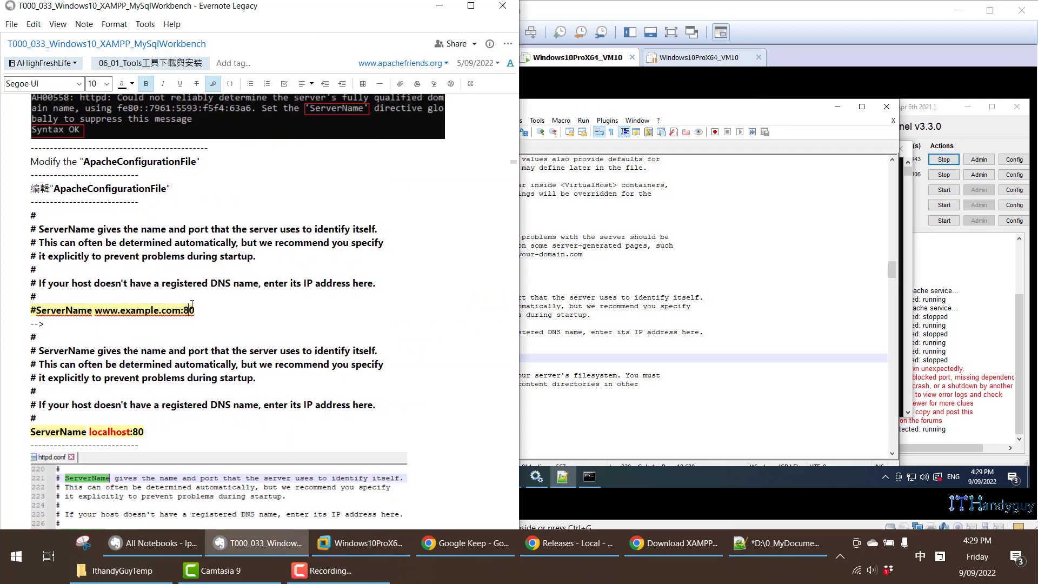
pyautogui.moveTo(36, 311); pyautogui.dragTo(196, 308)
pyautogui.click(211, 321)
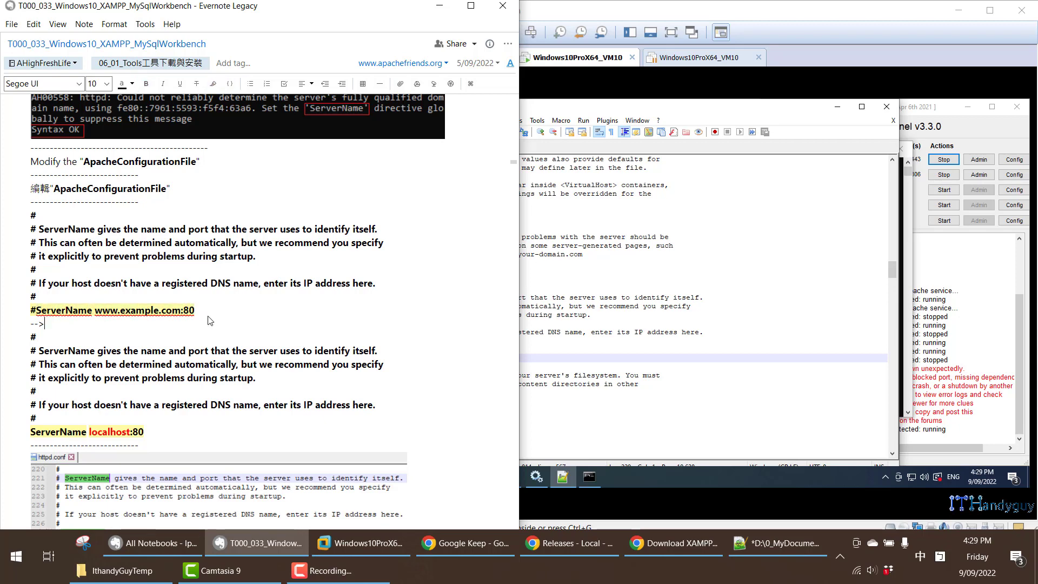
pyautogui.click(29, 313)
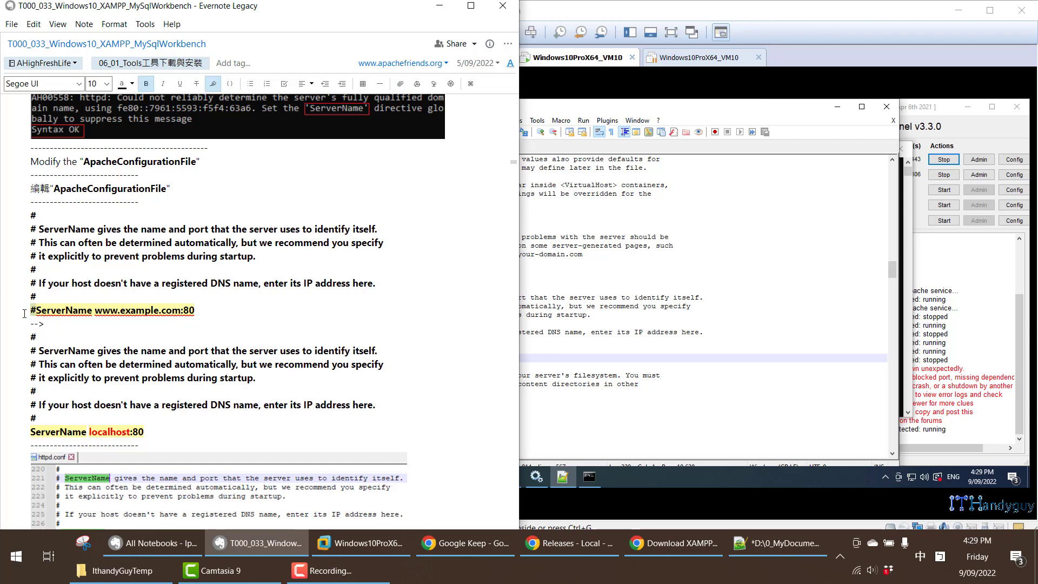
pyautogui.tripleClick(134, 314)
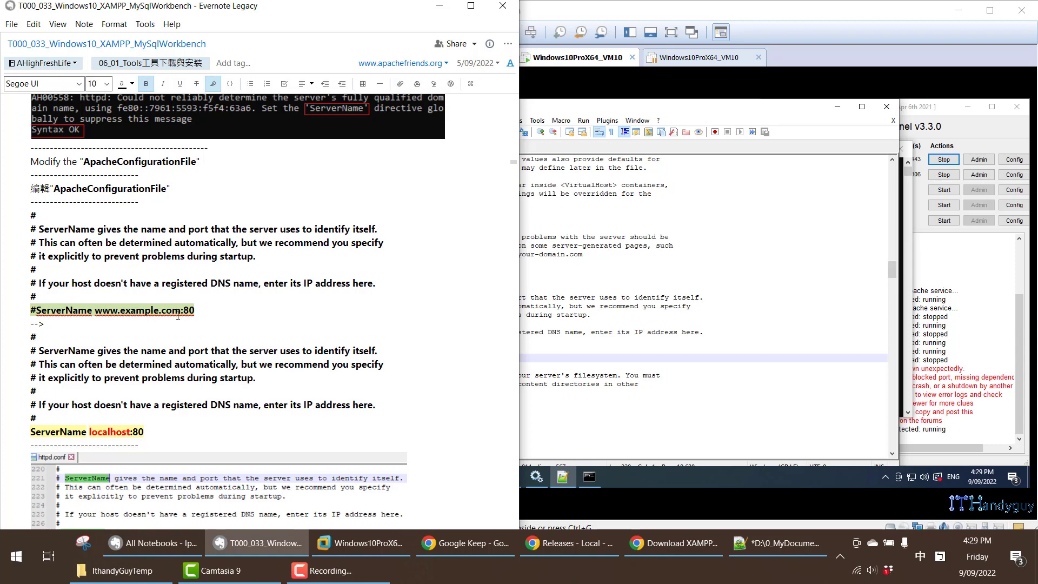
# - Comment out the ServerName localhost:80 line in httpd.conf with a leading # and save the file
pyautogui.click(542, 357)
pyautogui.click(371, 350)
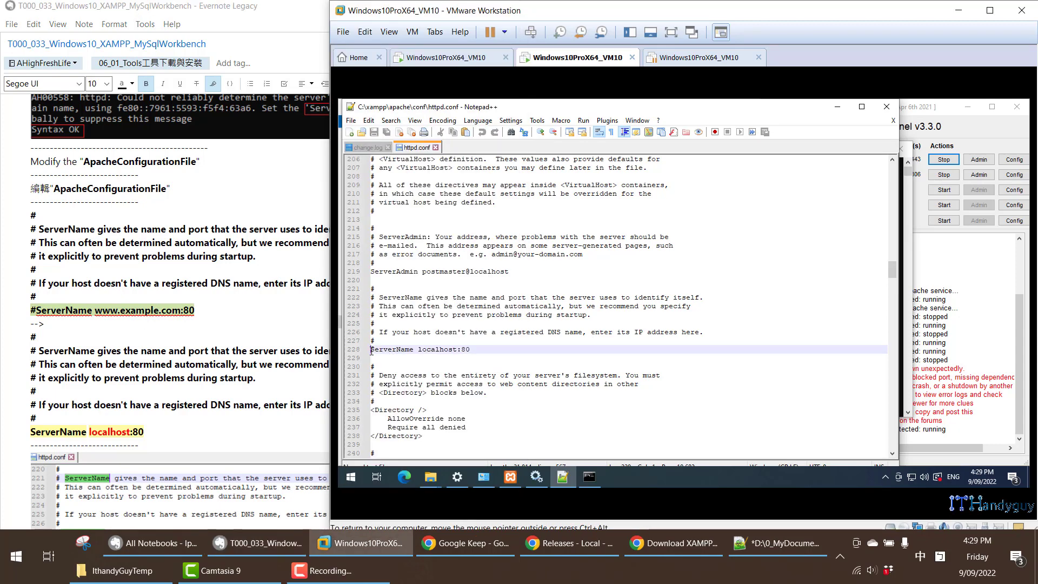
pyautogui.write('#')
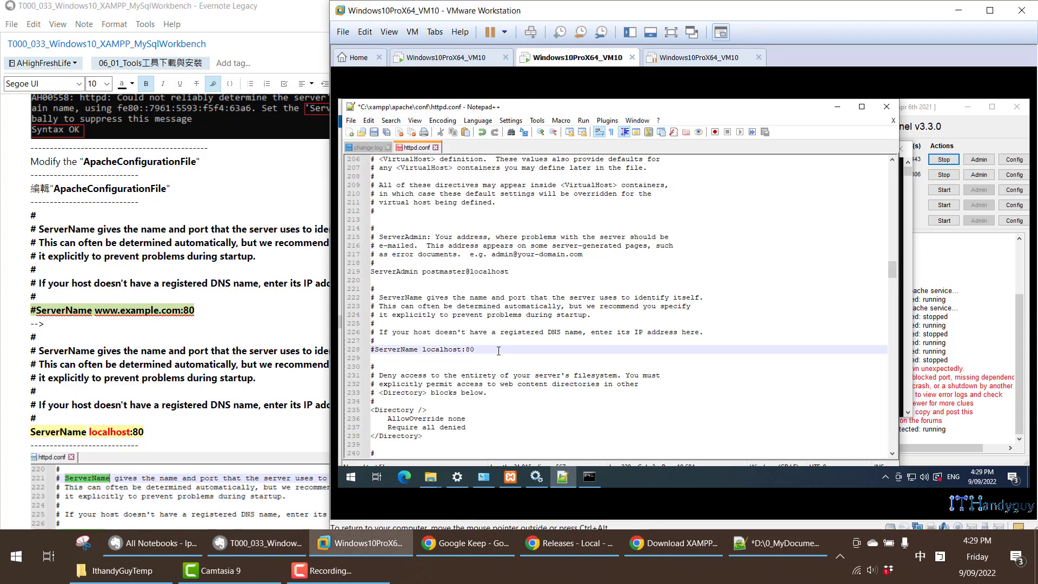
pyautogui.hotkey('ctrl', 's')
pyautogui.moveTo(480, 351); pyautogui.dragTo(371, 351)
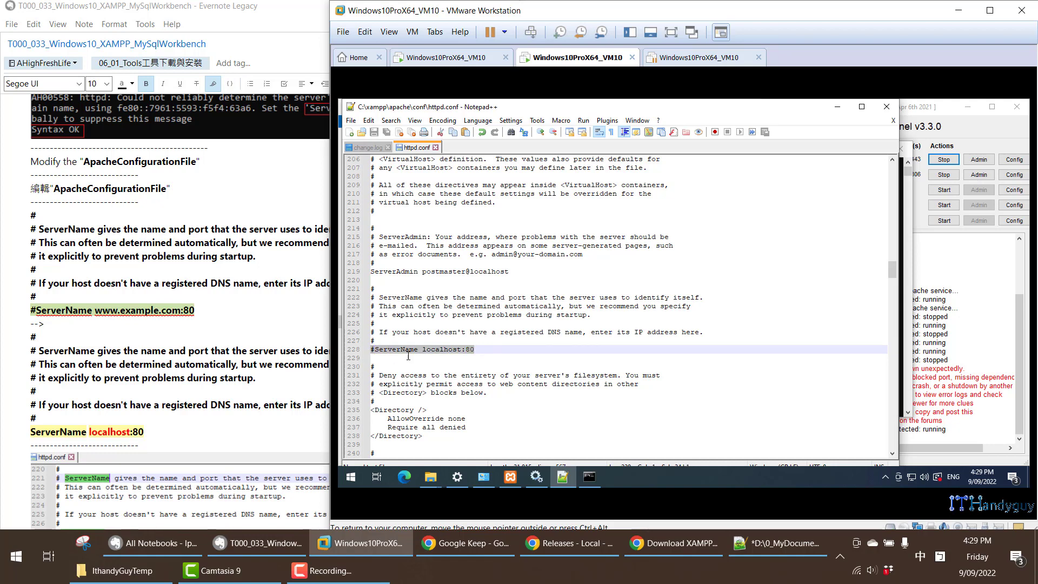
# - Restart the Apache2.4 service in the Services window and bring the XAMPP Control Panel forward to check its status
pyautogui.moveTo(537, 476)
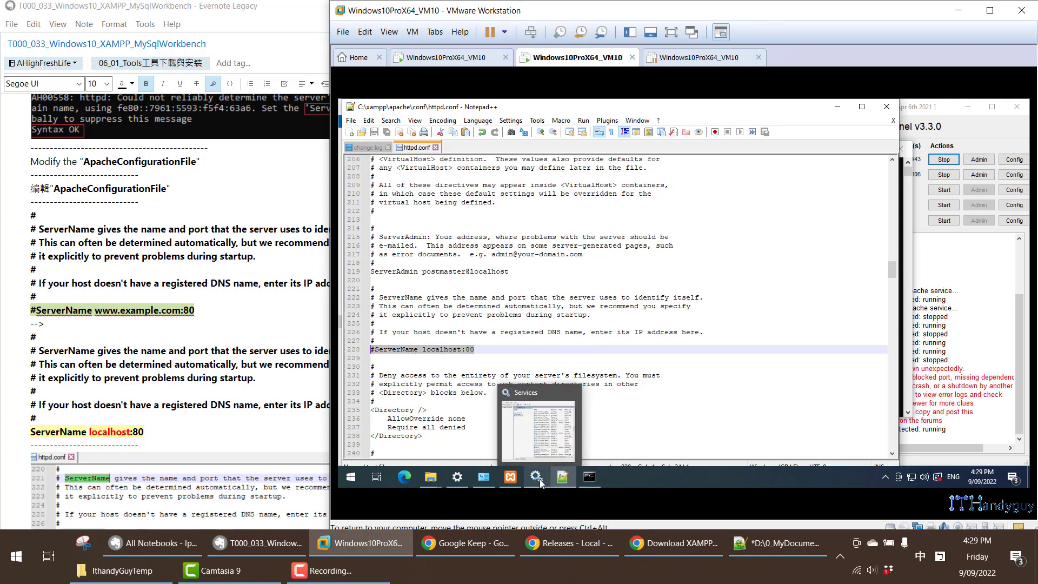
pyautogui.click(548, 432)
pyautogui.scroll(20, 605, 306)
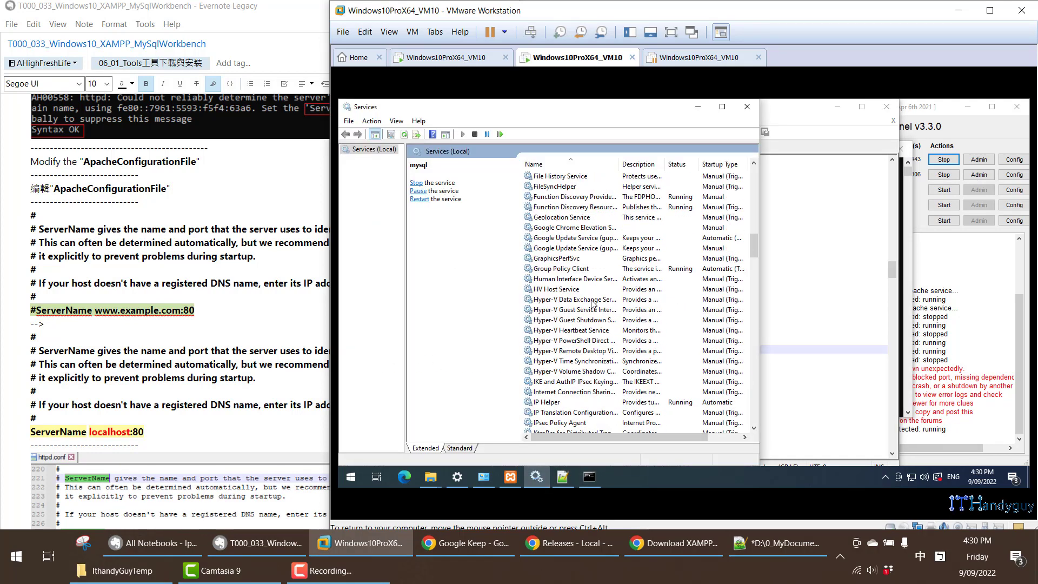
pyautogui.scroll(5, 605, 305)
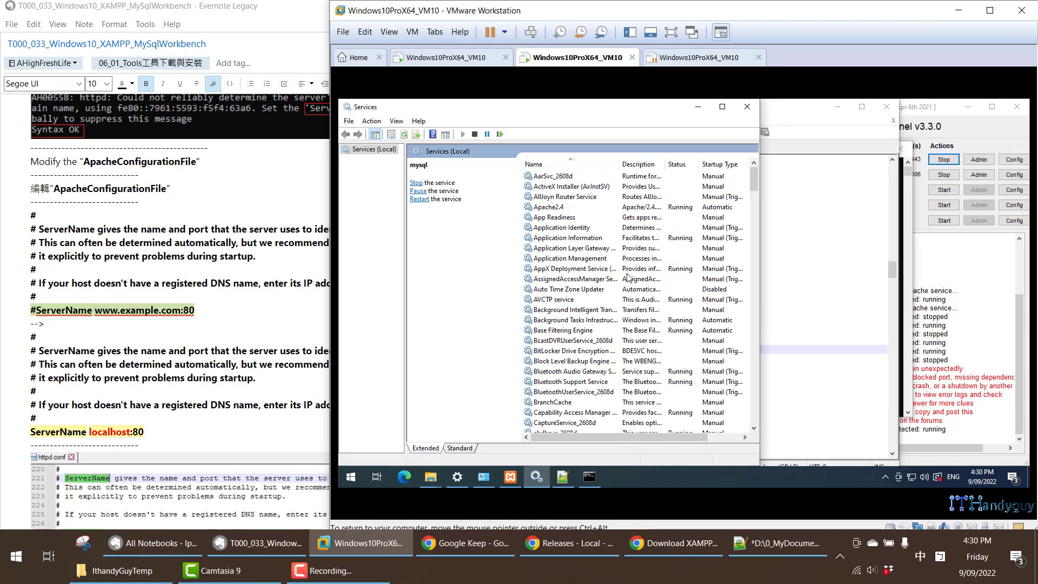
pyautogui.click(570, 207)
pyautogui.rightClick(570, 207)
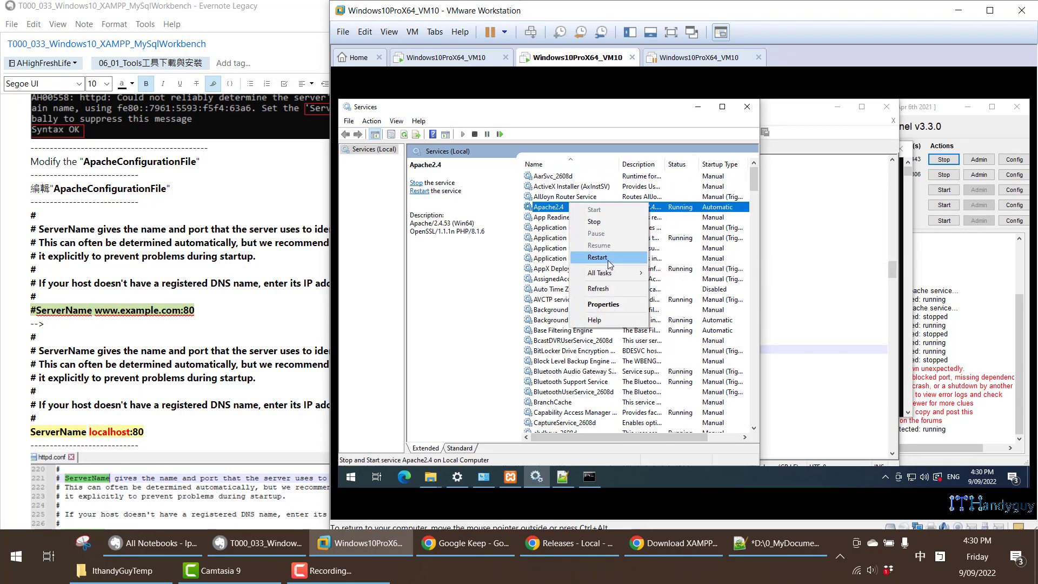
pyautogui.click(598, 257)
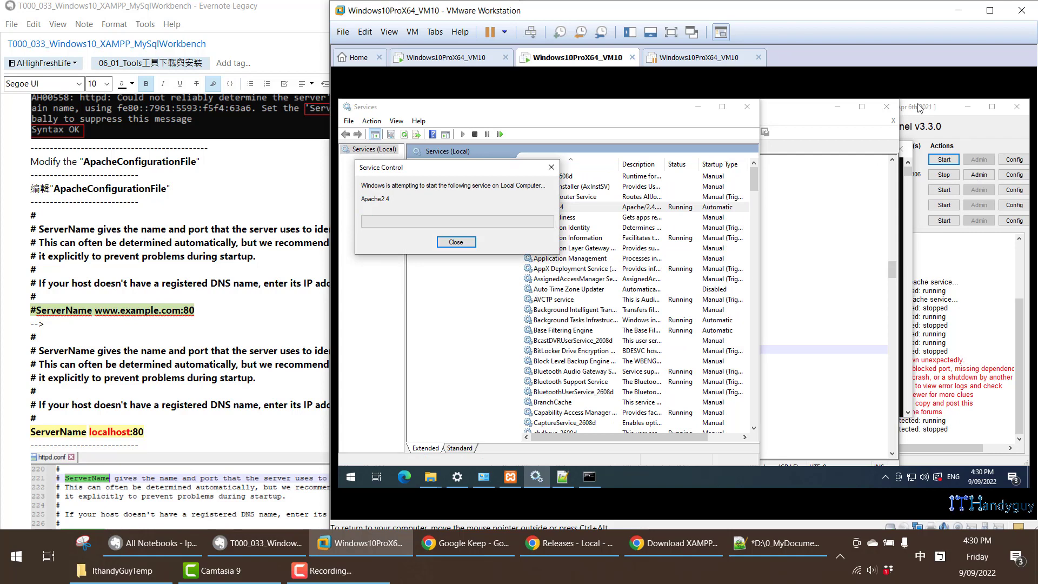
pyautogui.click(914, 142)
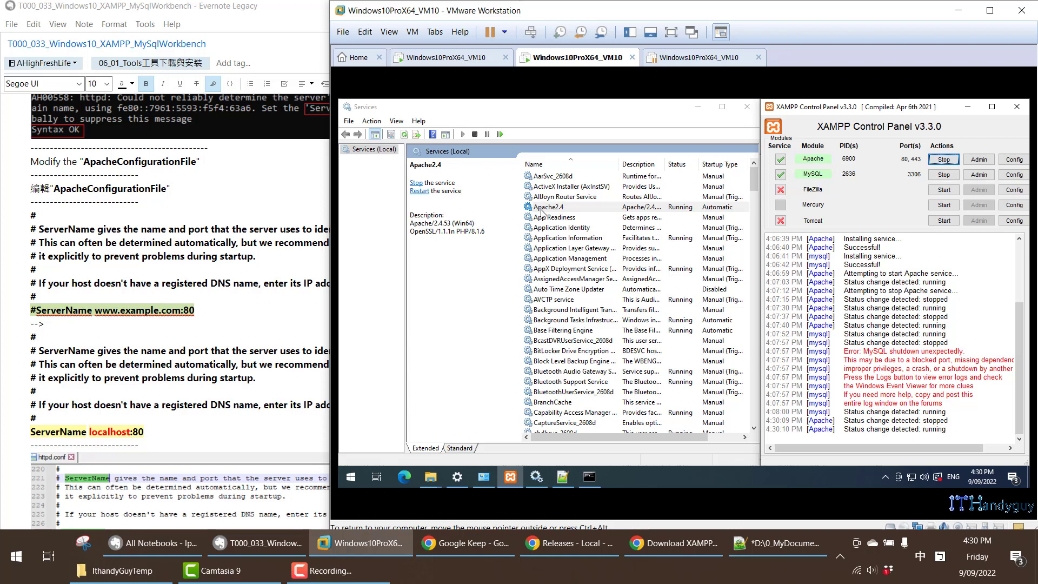
# - Rerun httpd -t in the Command Prompt to test the configuration with ServerName commented out, and highlight the directive named in the output
pyautogui.rightClick(570, 209)
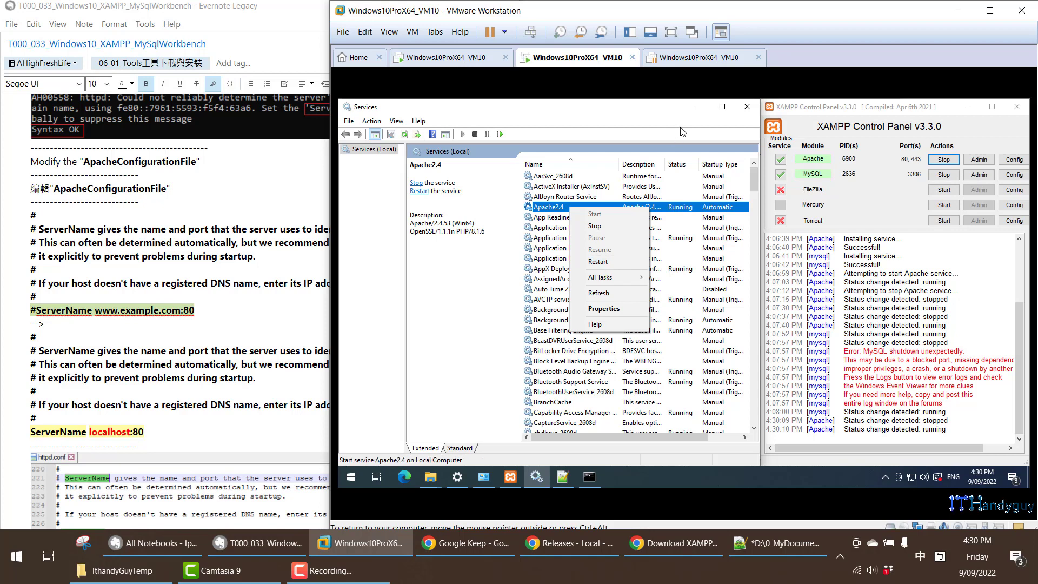
pyautogui.click(699, 108)
pyautogui.click(589, 477)
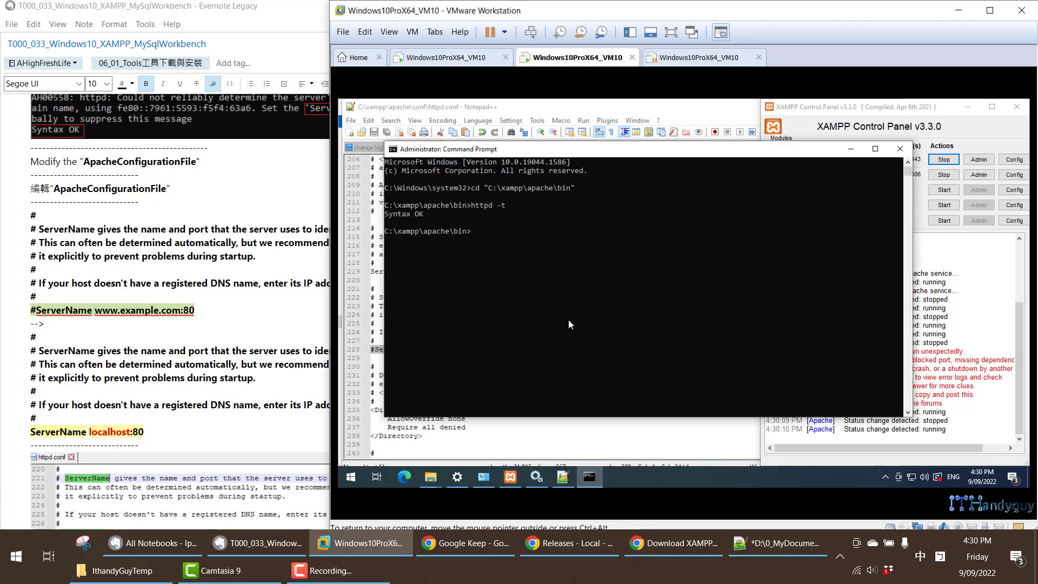
pyautogui.press('Up')
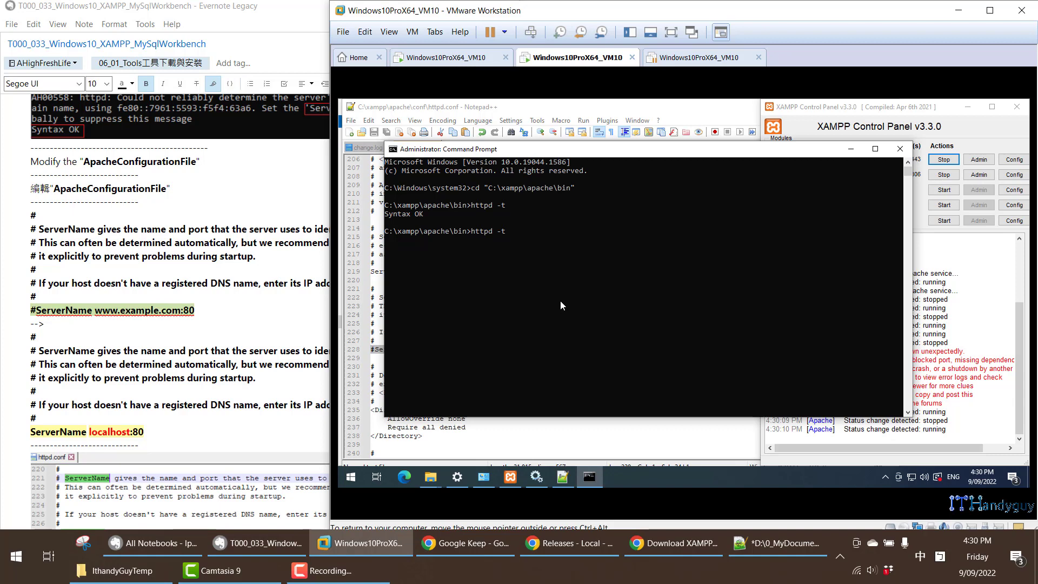
pyautogui.press('Return')
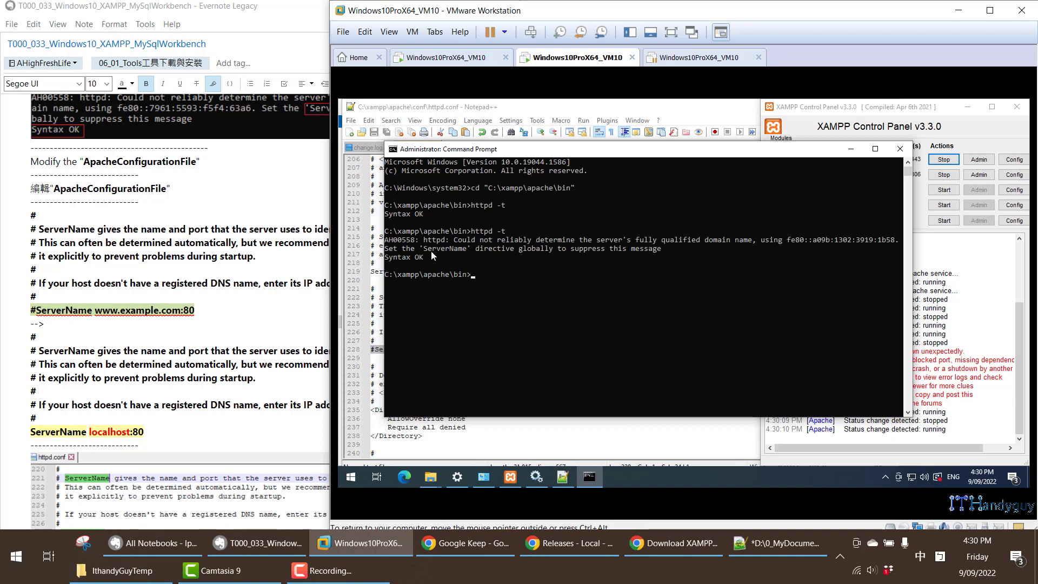
pyautogui.moveTo(424, 249); pyautogui.dragTo(468, 254)
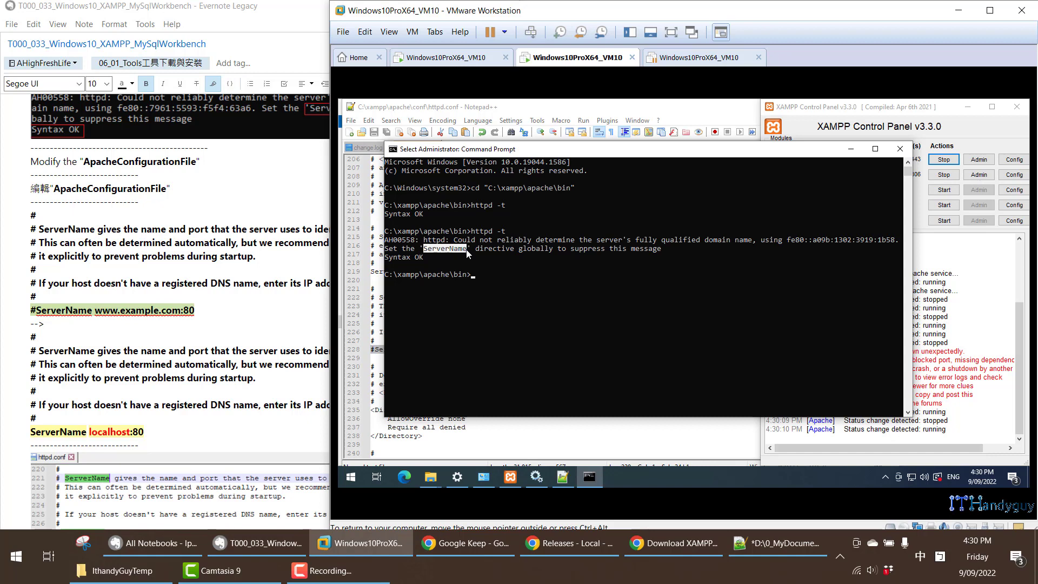
# - Uncomment the ServerName localhost:80 line in httpd.conf by removing its leading #, and save the file
pyautogui.click(851, 149)
pyautogui.click(398, 351)
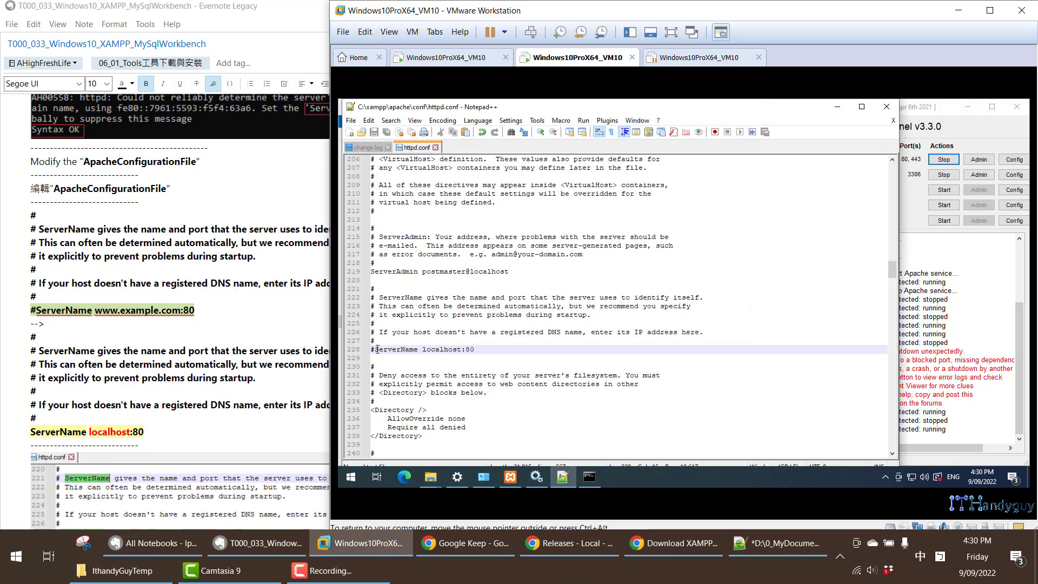
pyautogui.click(378, 350)
pyautogui.press('BackSpace')
pyautogui.moveTo(420, 350); pyautogui.dragTo(470, 348)
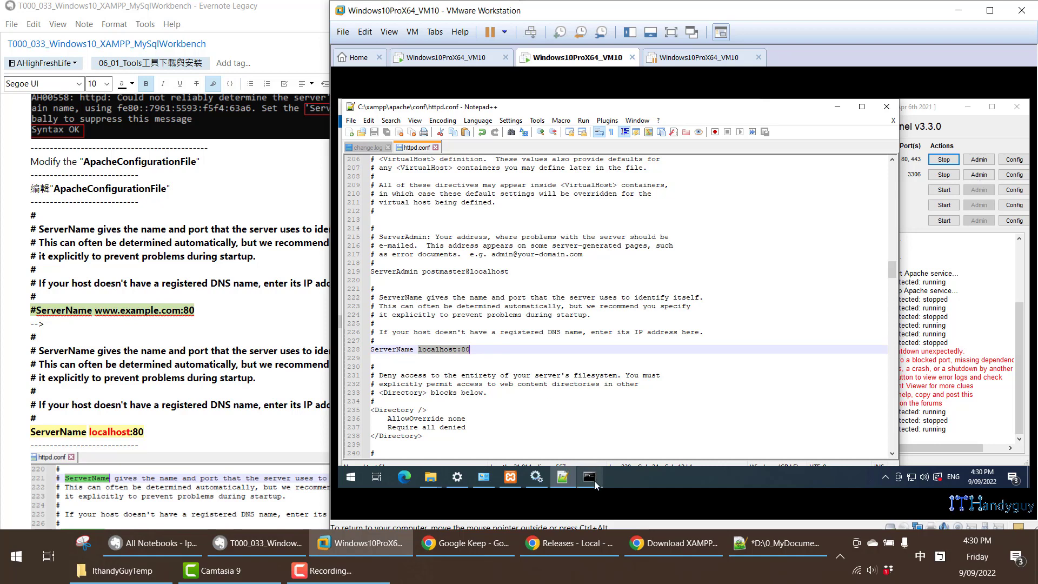
# - Restart the Apache2.4 service in the Services window to apply the edited configuration
pyautogui.click(537, 478)
pyautogui.rightClick(651, 207)
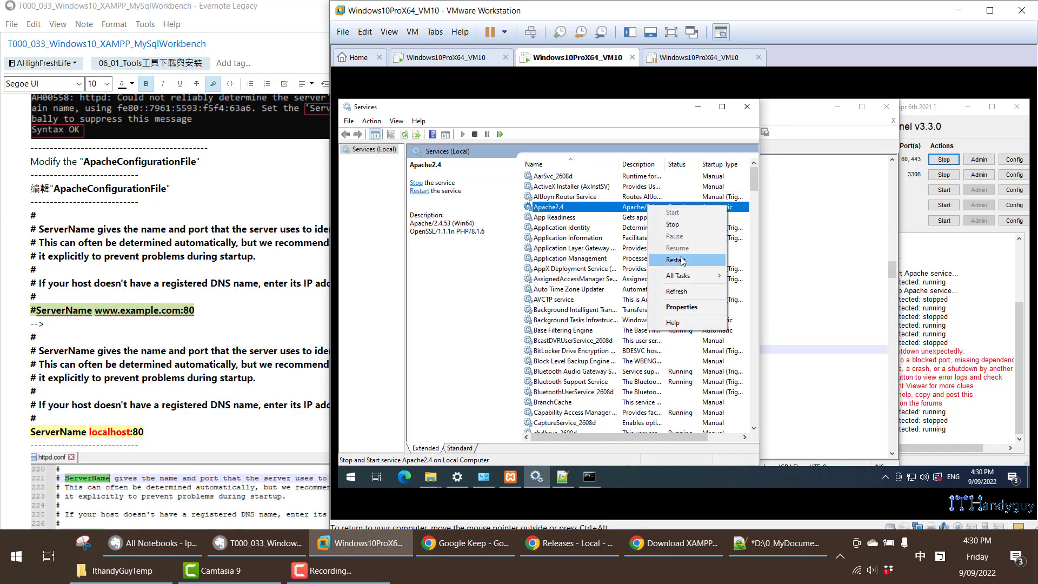
pyautogui.click(675, 260)
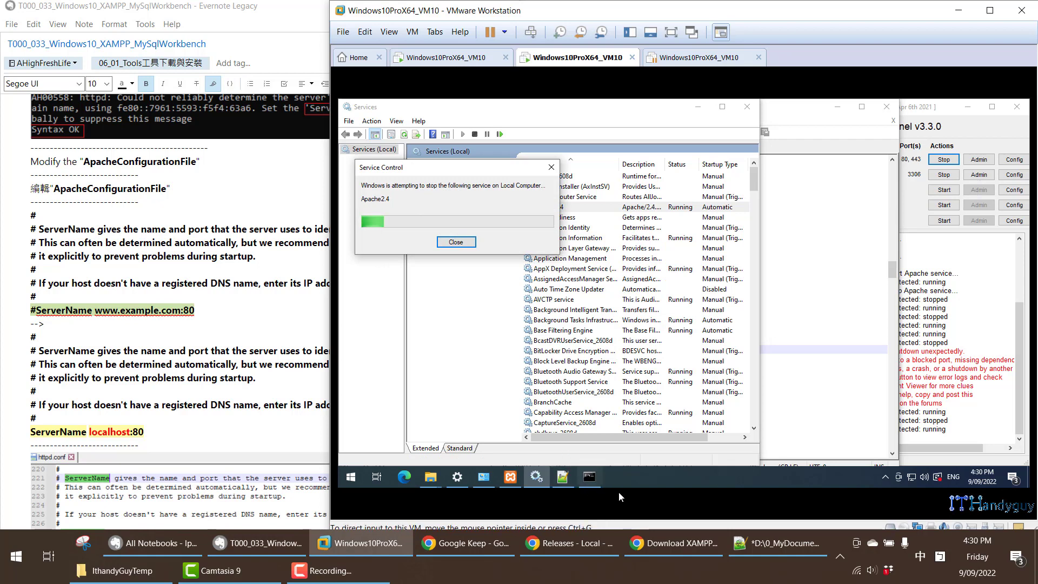
# - Run httpd -t in the Command Prompt to retest the configuration with ServerName enabled, correcting any mistyped command, and highlight its output
pyautogui.click(591, 484)
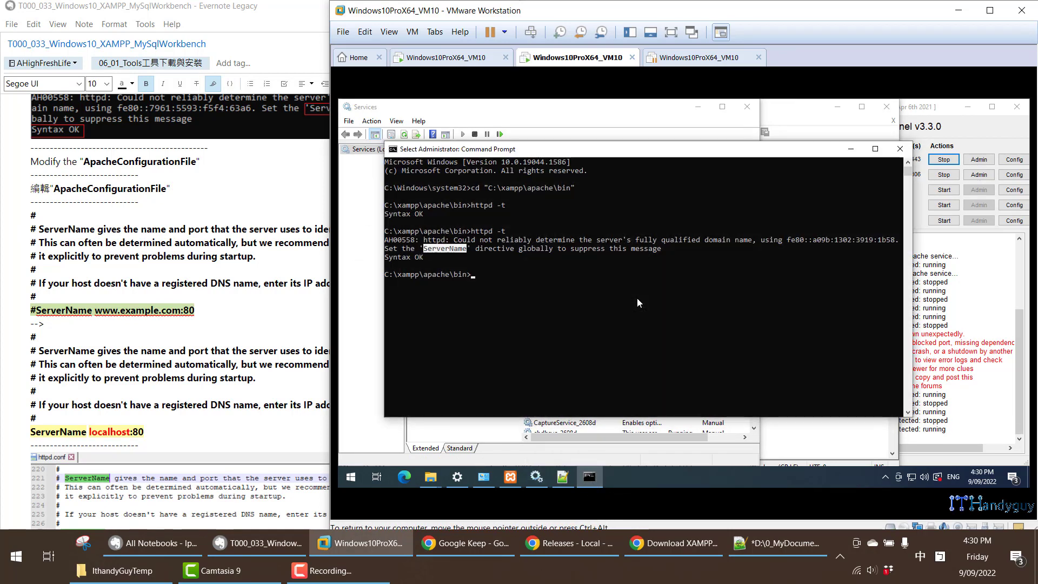
pyautogui.press('Up')
pyautogui.write('\\')
pyautogui.press('Return')
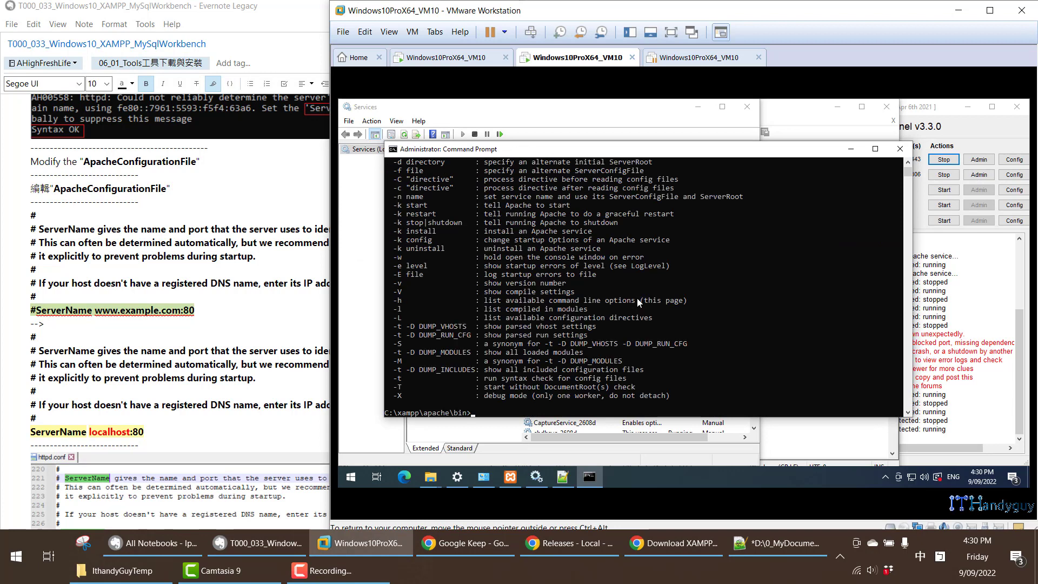
pyautogui.press('Up')
pyautogui.press('BackSpace')
pyautogui.press('Return')
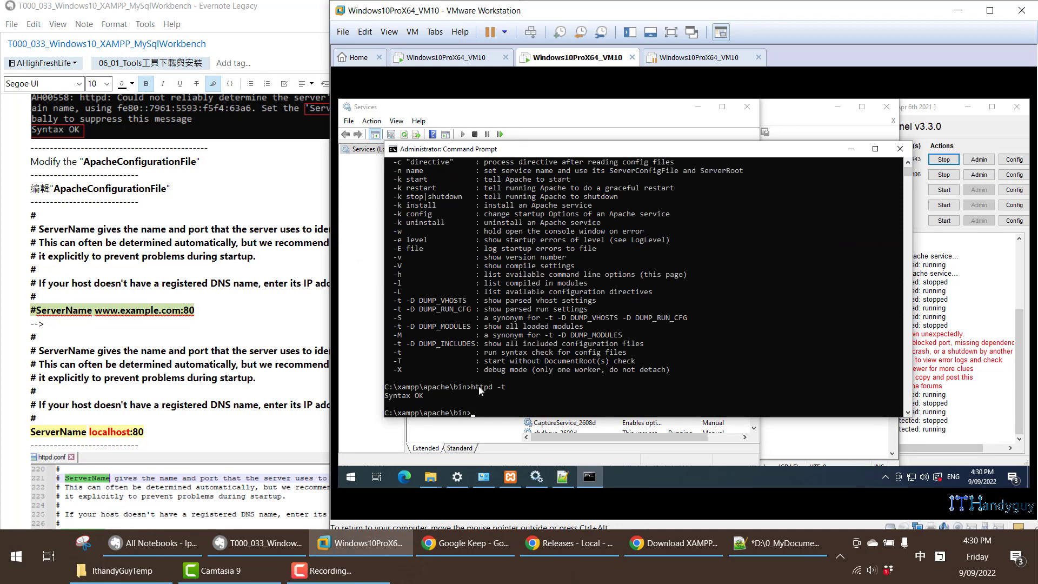
pyautogui.moveTo(385, 386); pyautogui.dragTo(449, 399)
# - Switch to the Evernote note and review its XAMPP section on the httpd.conf path, the ServerName localhost:80 setting and the httpd -t test
pyautogui.scroll(-3, 202, 313)
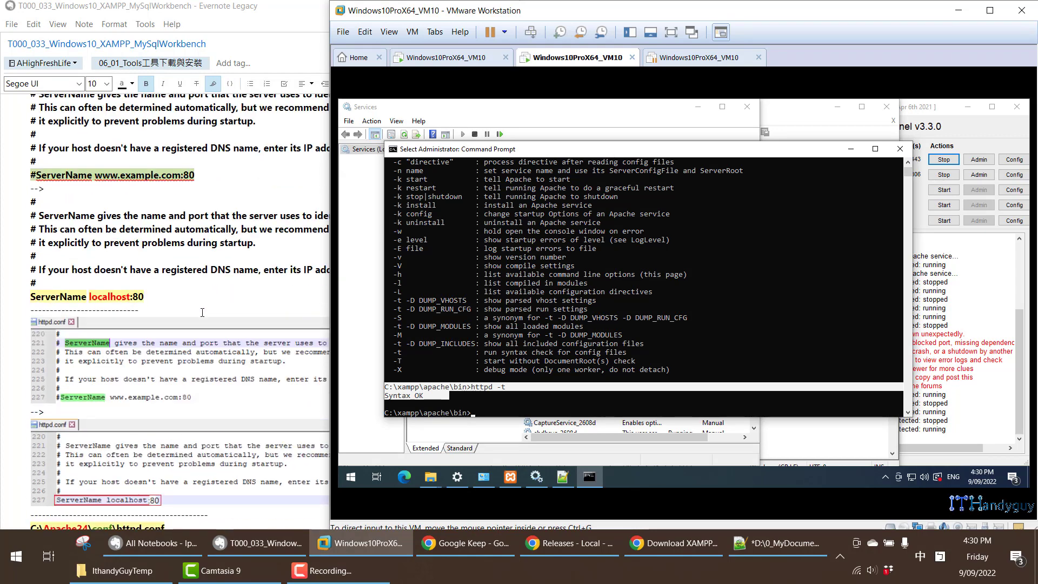
pyautogui.click(202, 312)
pyautogui.scroll(-7, 194, 316)
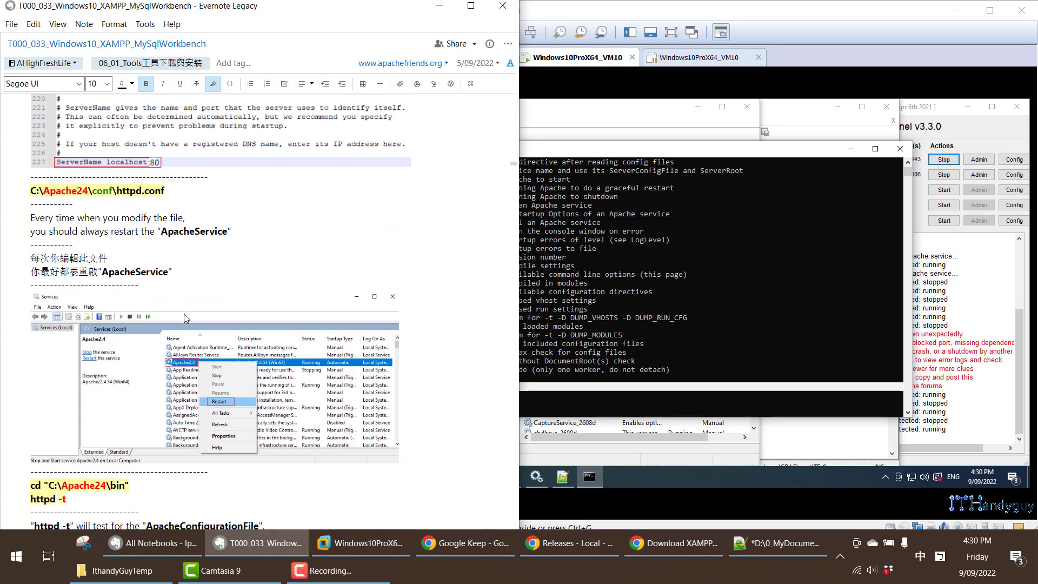
pyautogui.scroll(-6, 184, 314)
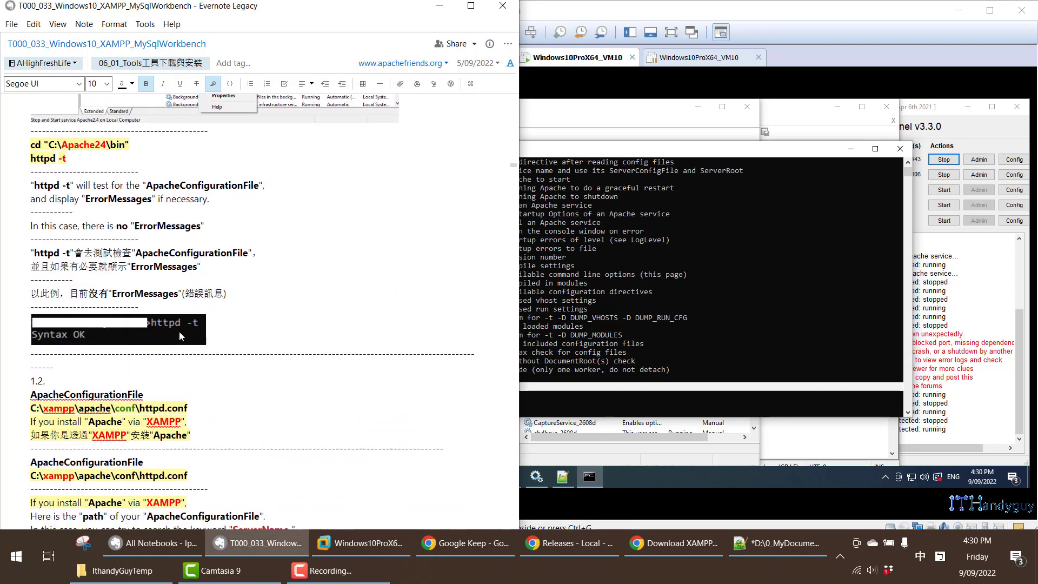
pyautogui.scroll(-9, 180, 331)
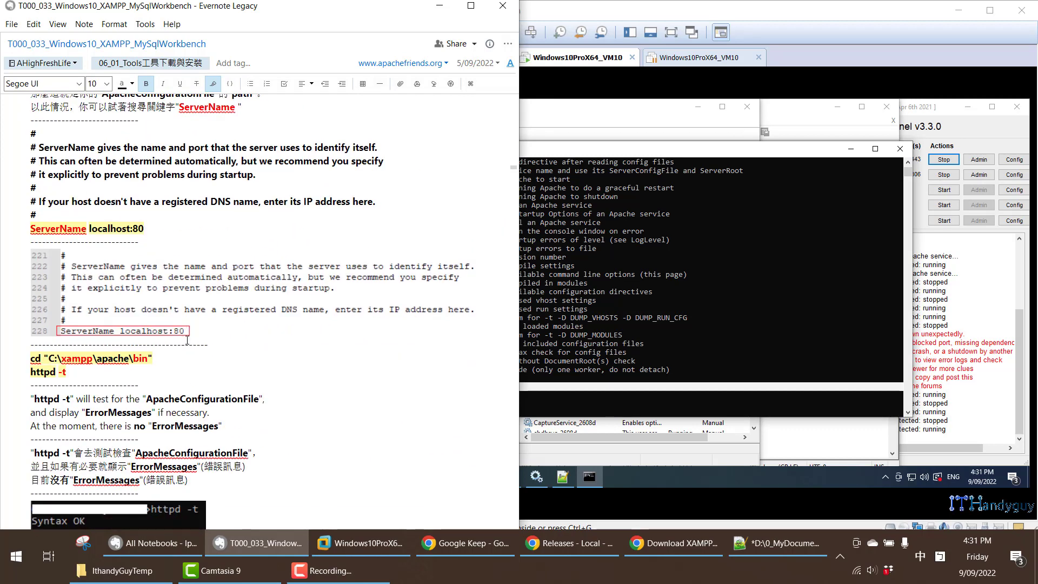
pyautogui.scroll(-2, 187, 340)
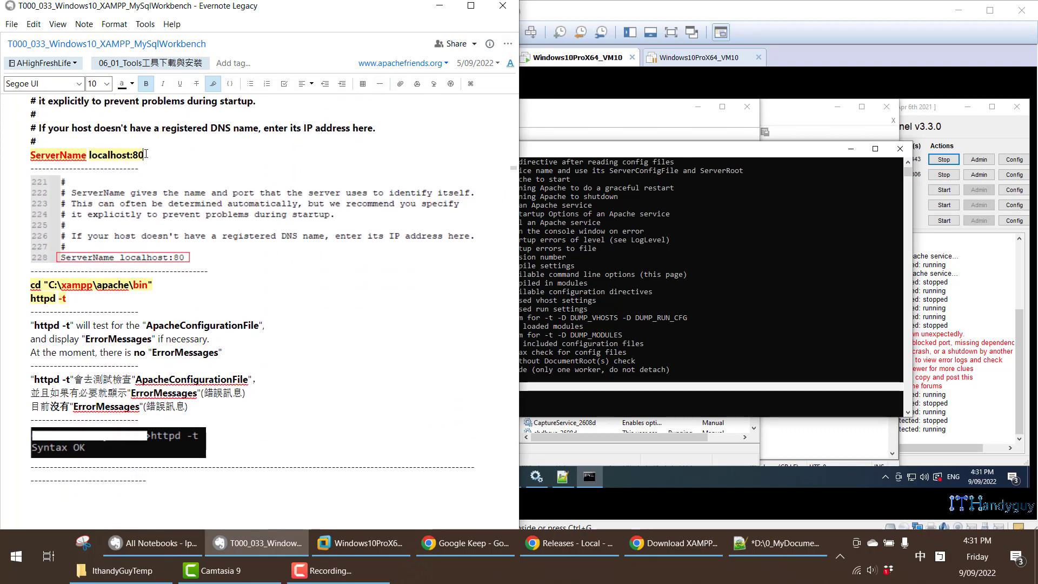
pyautogui.moveTo(145, 154); pyautogui.dragTo(92, 156)
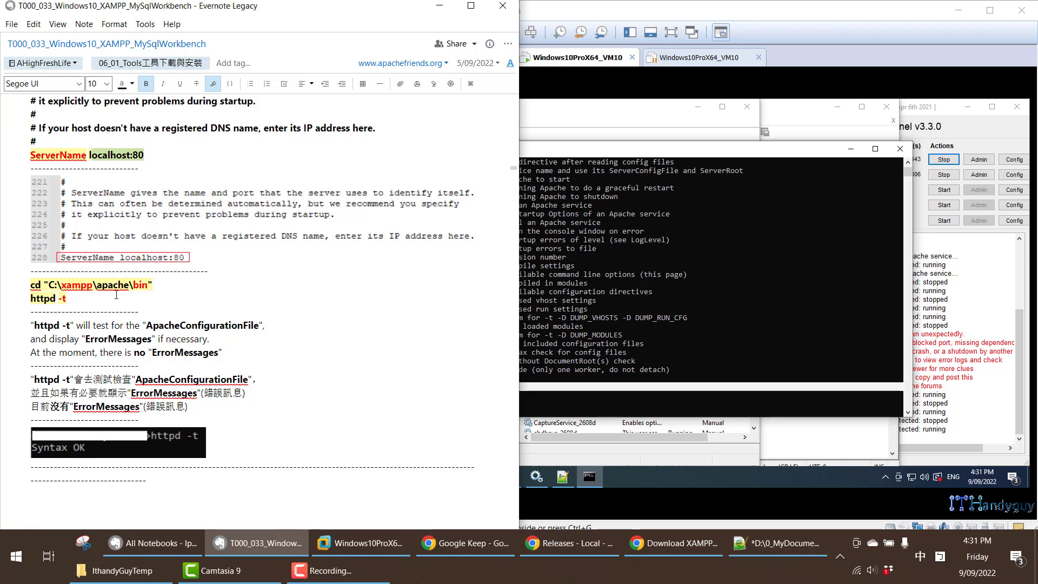
pyautogui.scroll(2, 268, 273)
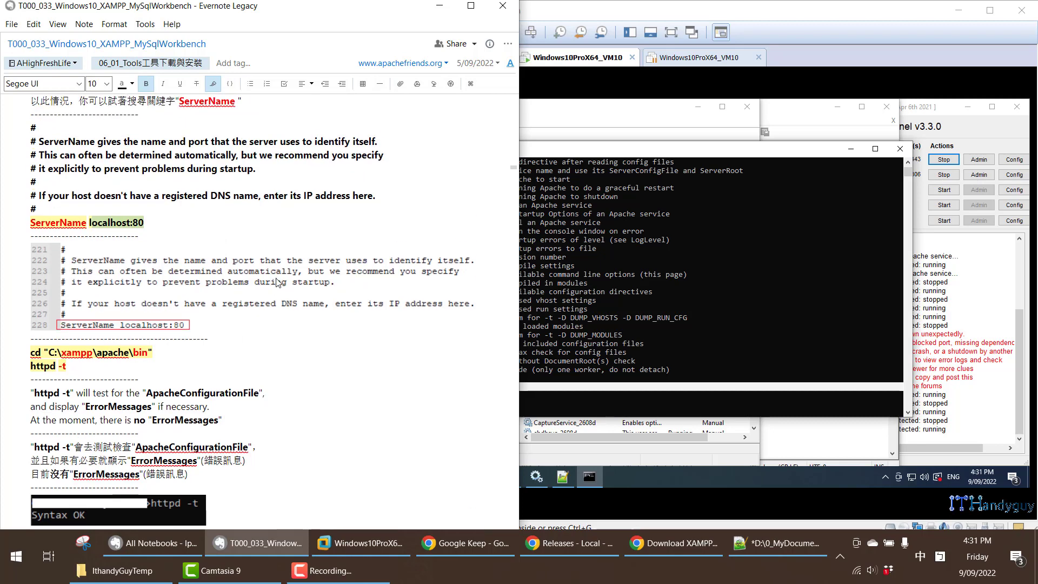
pyautogui.scroll(-2, 273, 279)
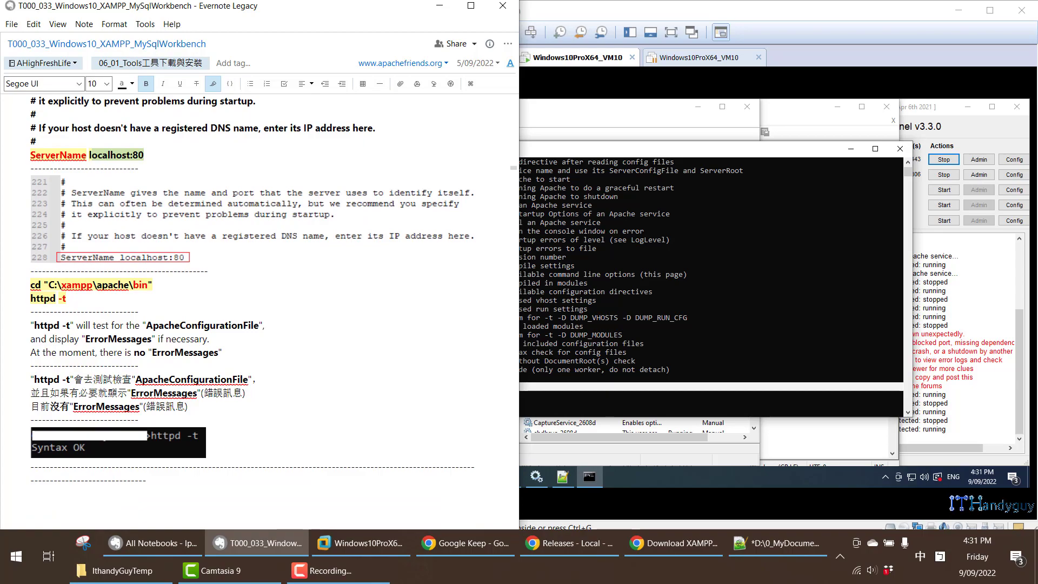